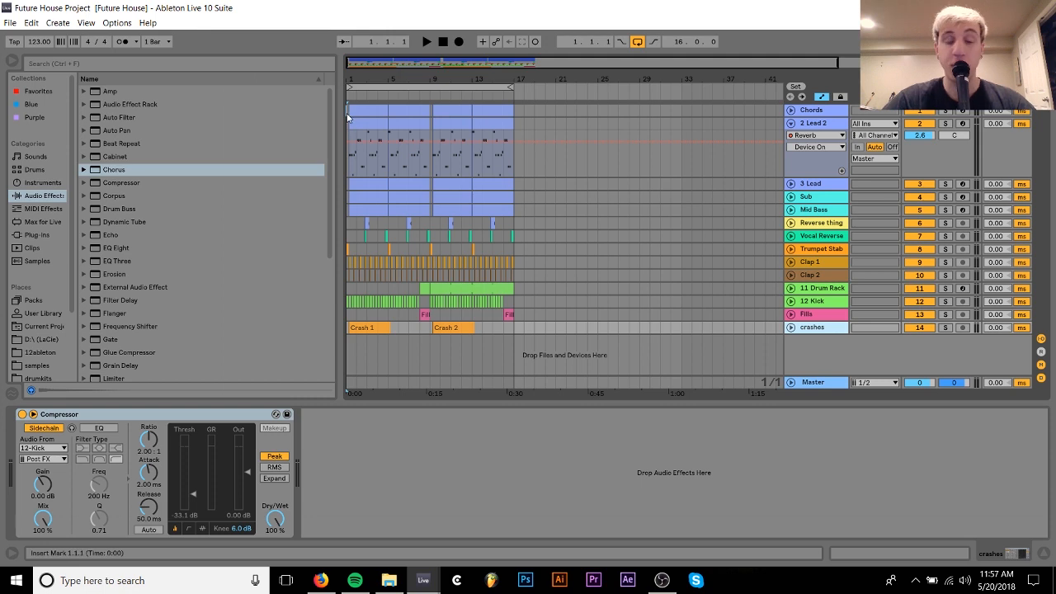
# Solo the Chords, both lead, Sub and Mid Bass tracks and play them from the start, with Lead 2 folded.
pyautogui.moveTo(347, 116); pyautogui.dragTo(522, 280)
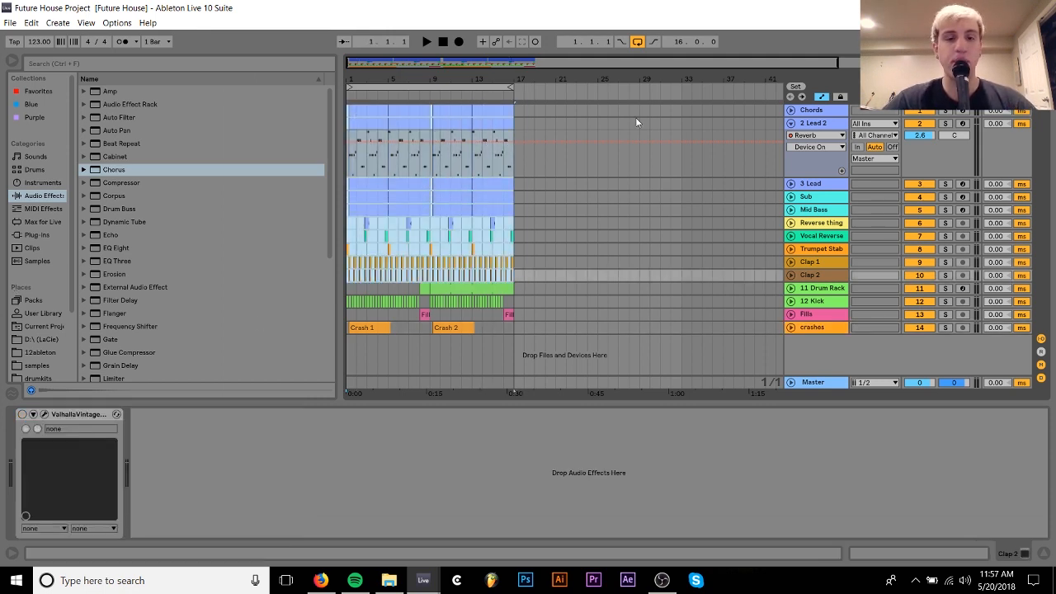
pyautogui.click(350, 105)
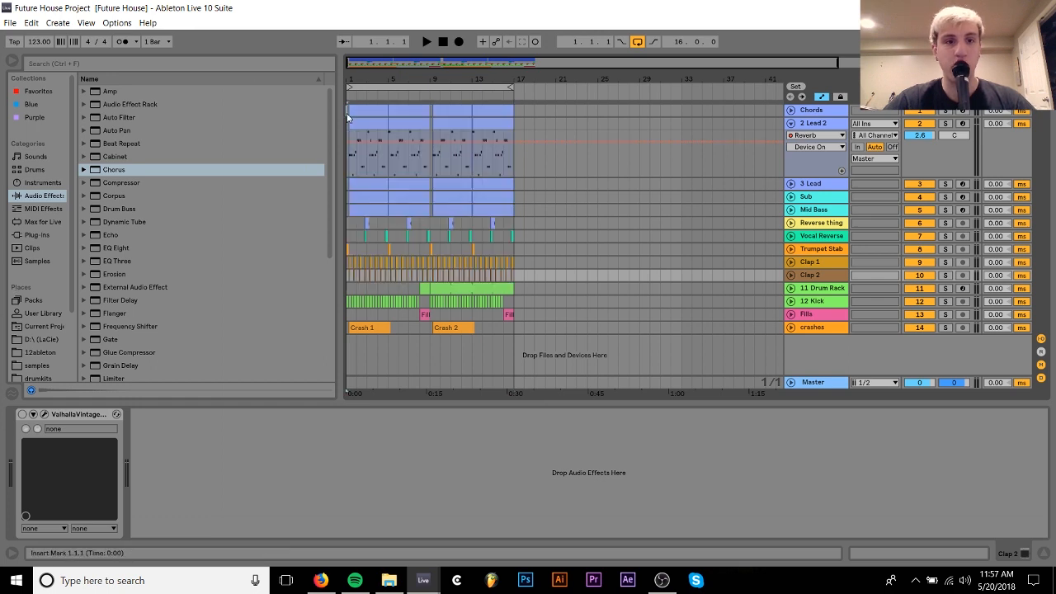
pyautogui.moveTo(355, 69); pyautogui.dragTo(356, 73)
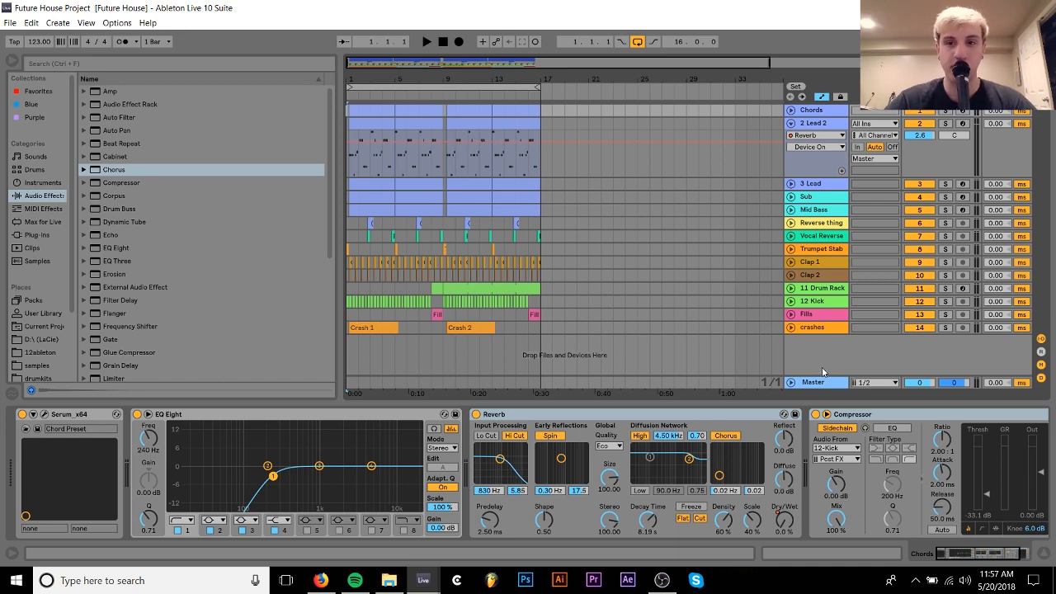
pyautogui.click(815, 113)
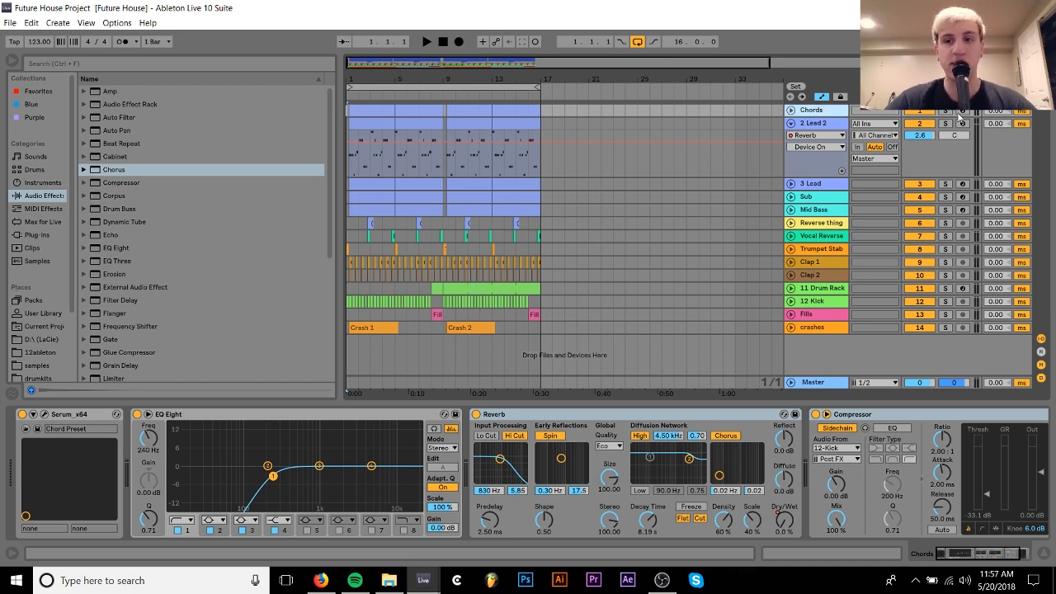
pyautogui.click(945, 112)
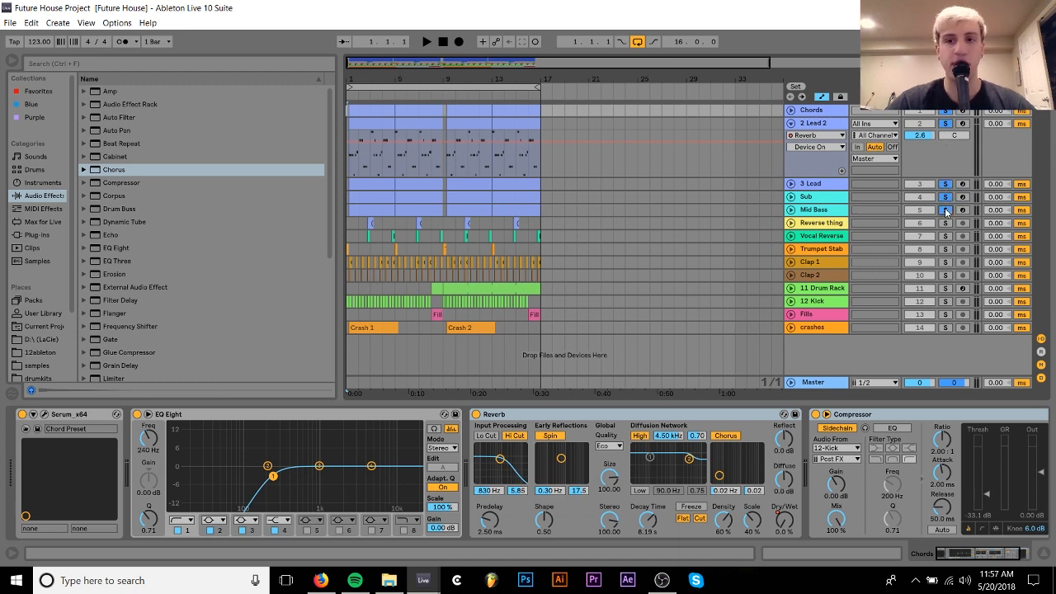
pyautogui.press('space')
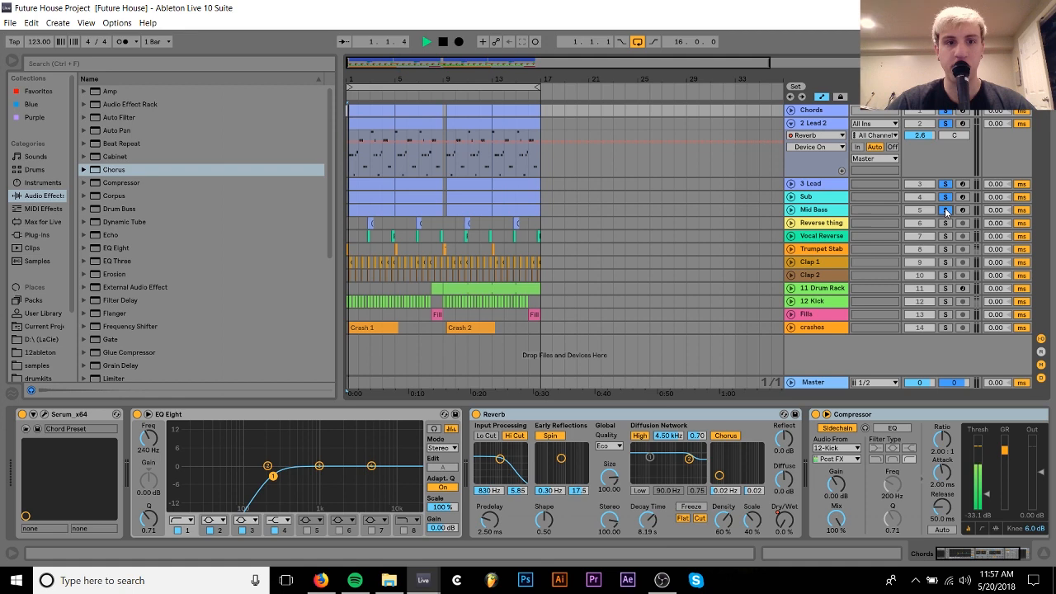
pyautogui.click(790, 124)
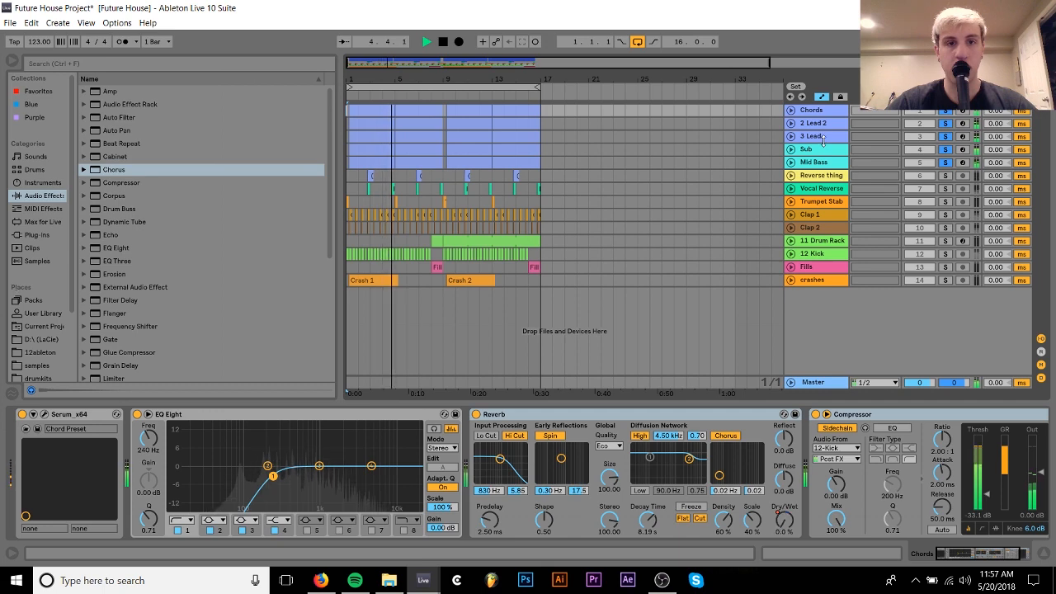
pyautogui.press('space')
# Solo only the Chords track, unfold it to show its notes, and play it from the start.
pyautogui.click(921, 114)
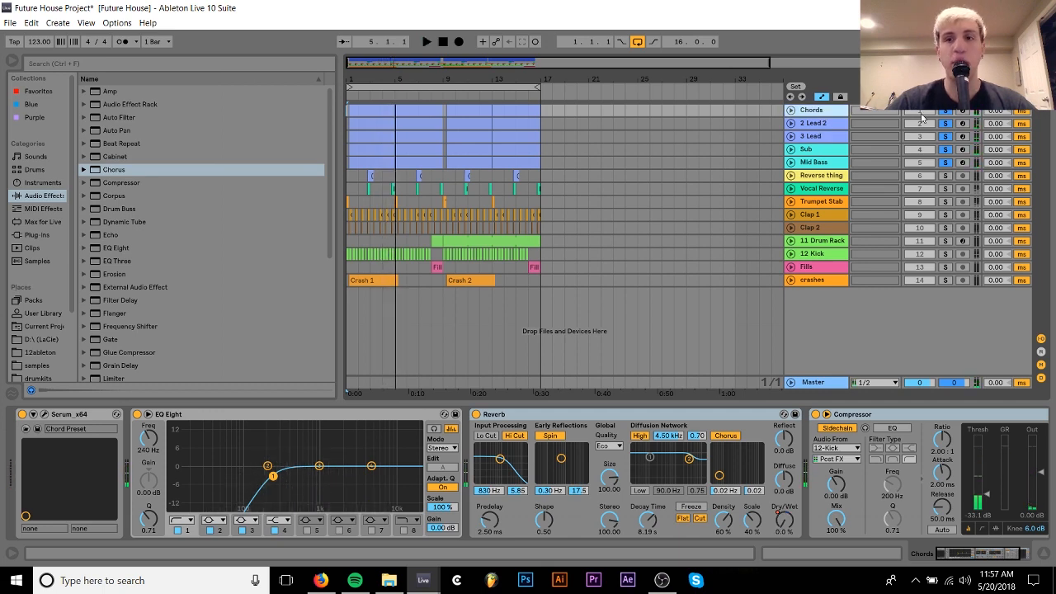
pyautogui.click(946, 112)
pyautogui.click(945, 112)
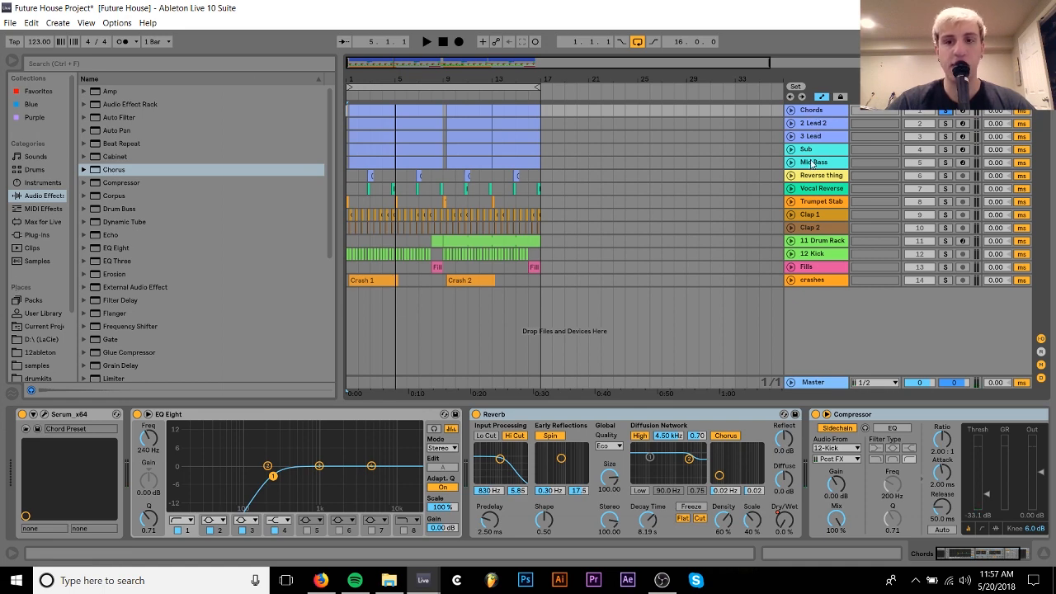
pyautogui.click(790, 110)
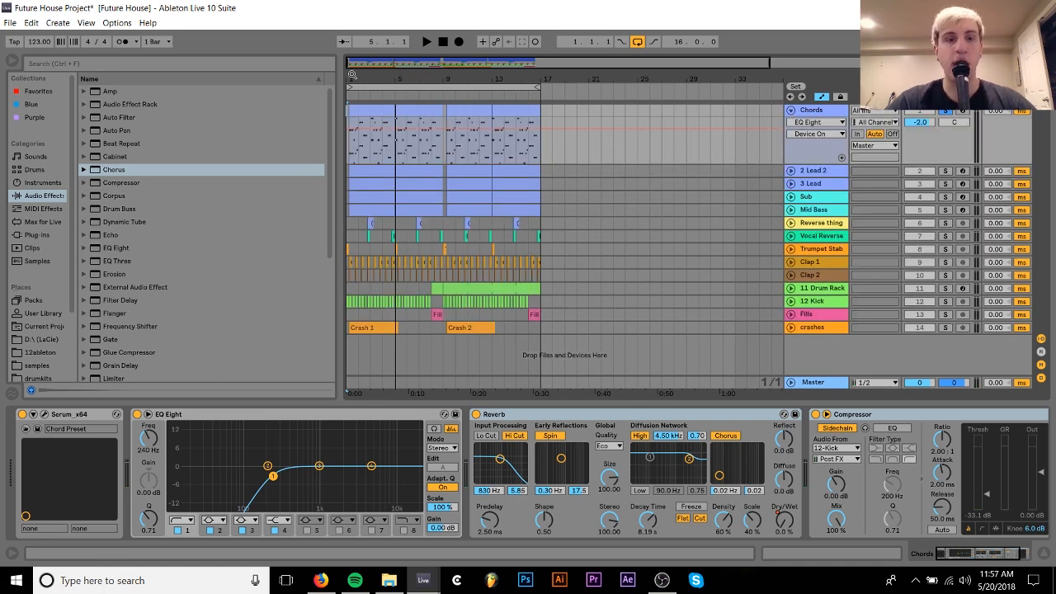
pyautogui.moveTo(348, 79); pyautogui.dragTo(348, 157)
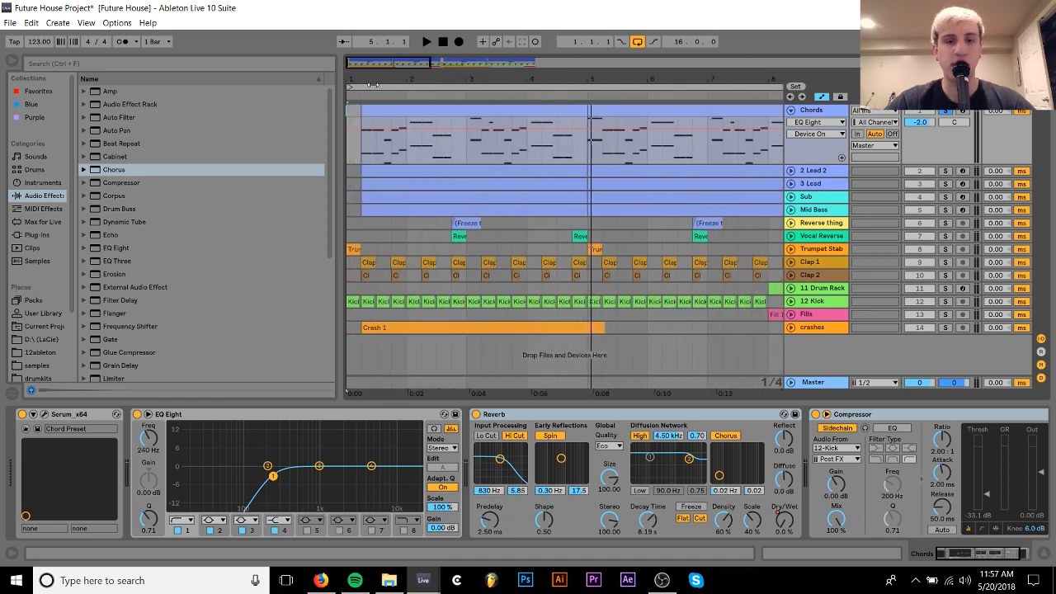
pyautogui.press('space')
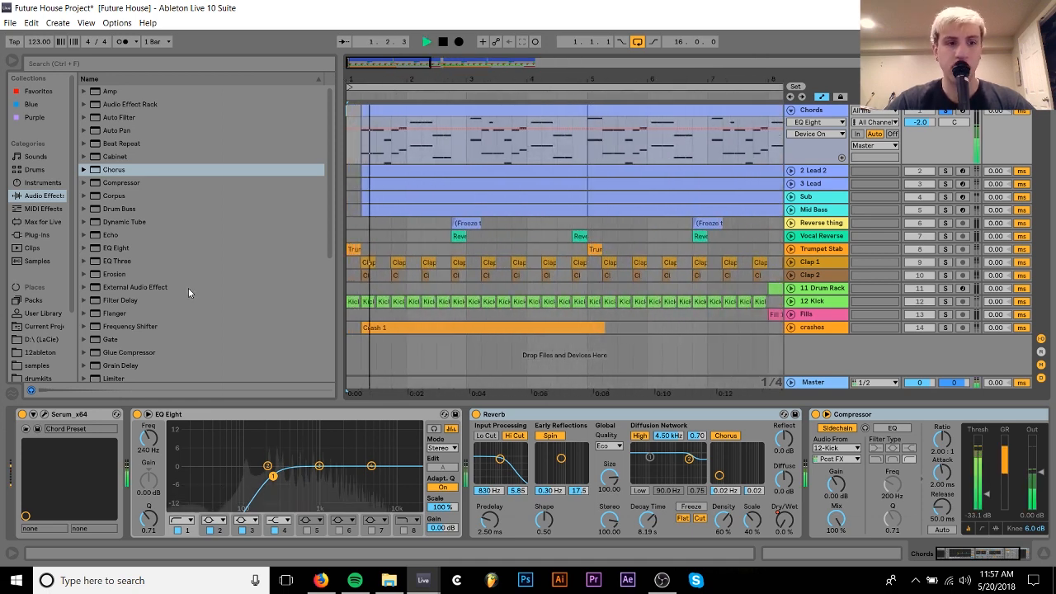
# Look over the Chords track's Serum patch, close it, and listen to the chords again.
pyautogui.click(45, 414)
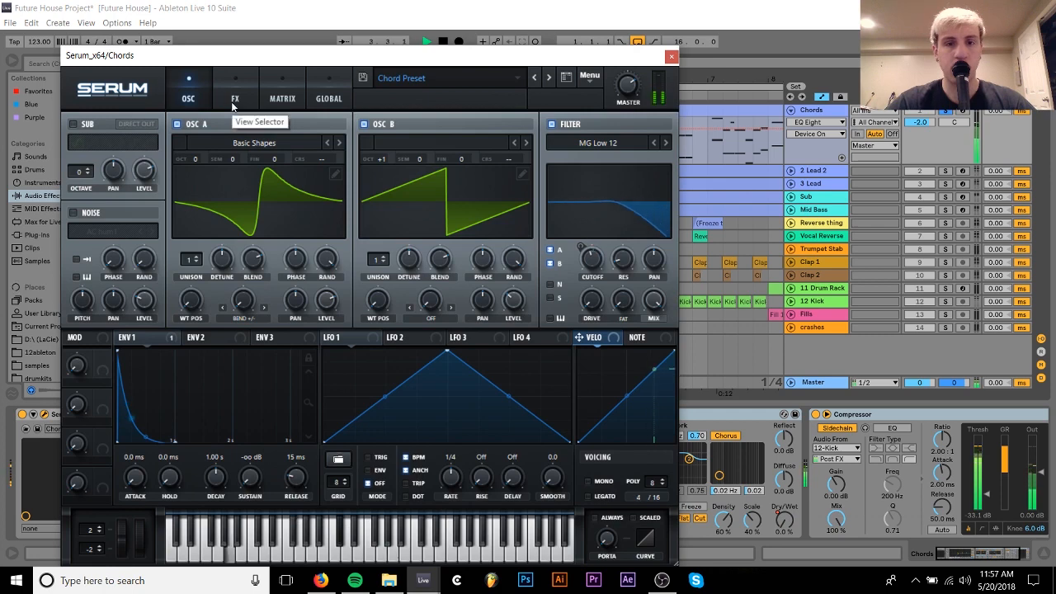
pyautogui.click(671, 55)
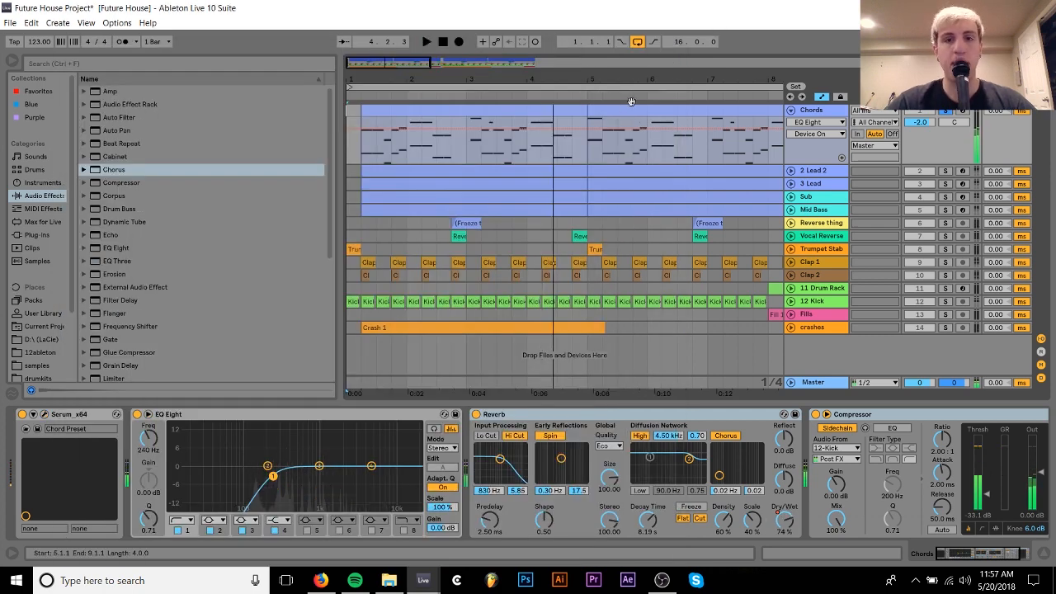
pyautogui.press('space')
pyautogui.press('space')
pyautogui.moveTo(622, 79); pyautogui.dragTo(589, 51)
pyautogui.press('space')
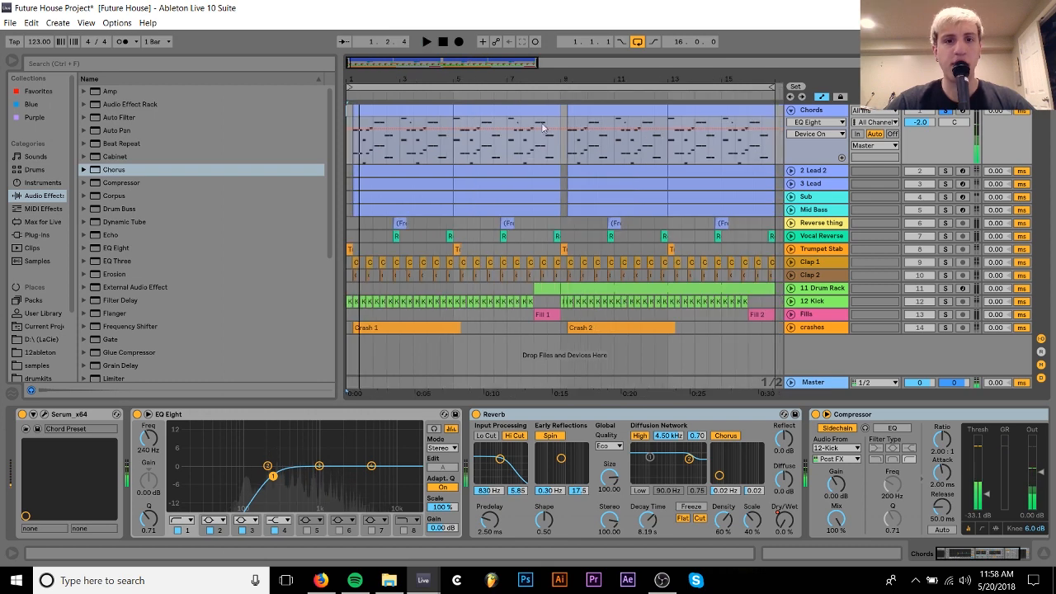
# Open the Chords clip starting at bar 5 in the note editor with its full note range in view.
pyautogui.doubleClick(508, 111)
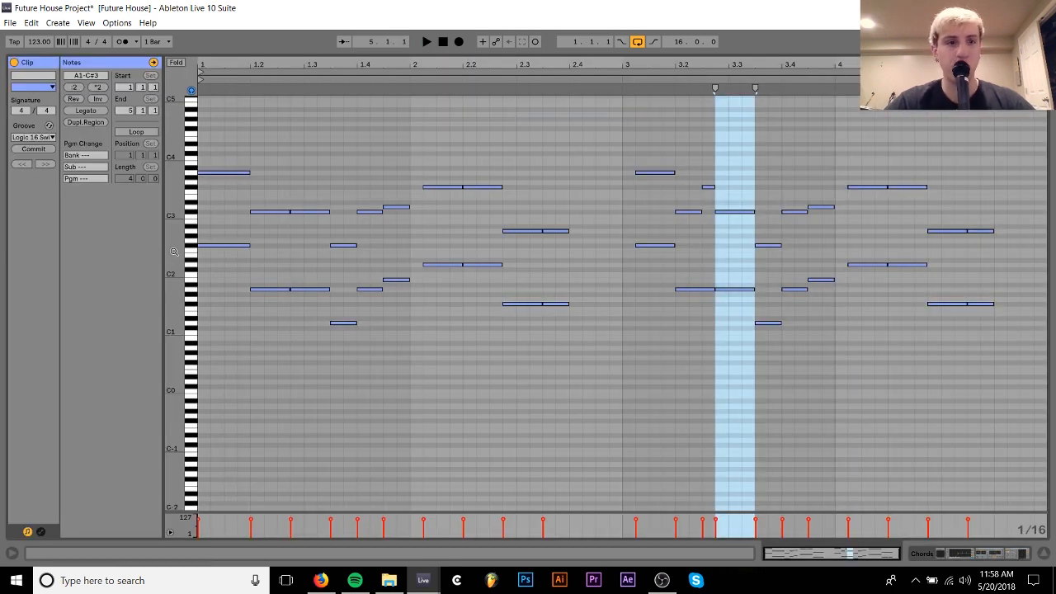
pyautogui.moveTo(179, 245); pyautogui.dragTo(186, 246)
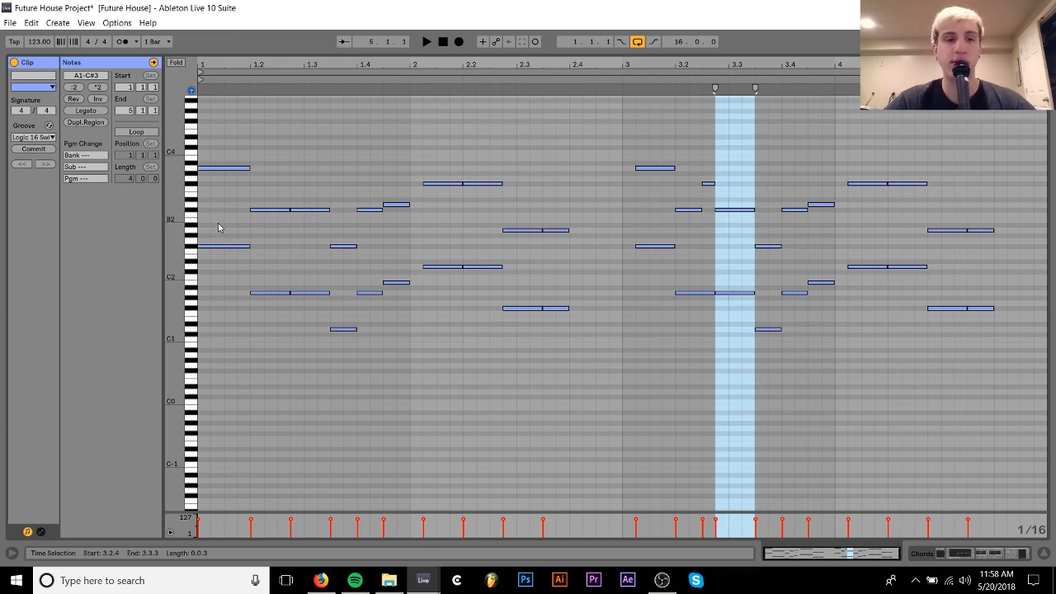
# Try the upper note of the clip's first chord one octave lower at A2 and move it back to A3.
pyautogui.moveTo(221, 218); pyautogui.dragTo(236, 127)
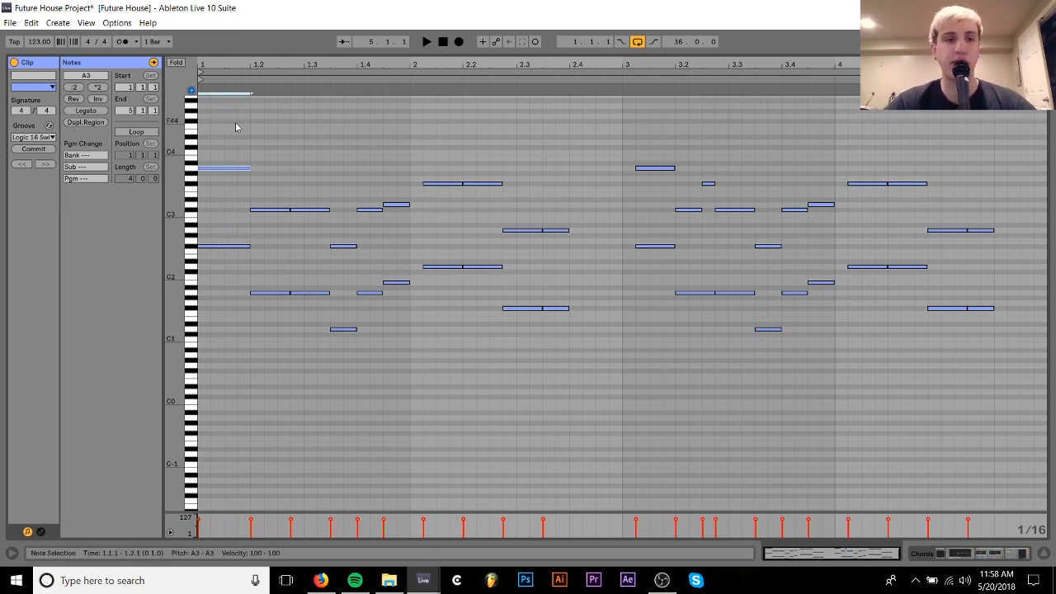
pyautogui.hotkey('shift', 'Down')
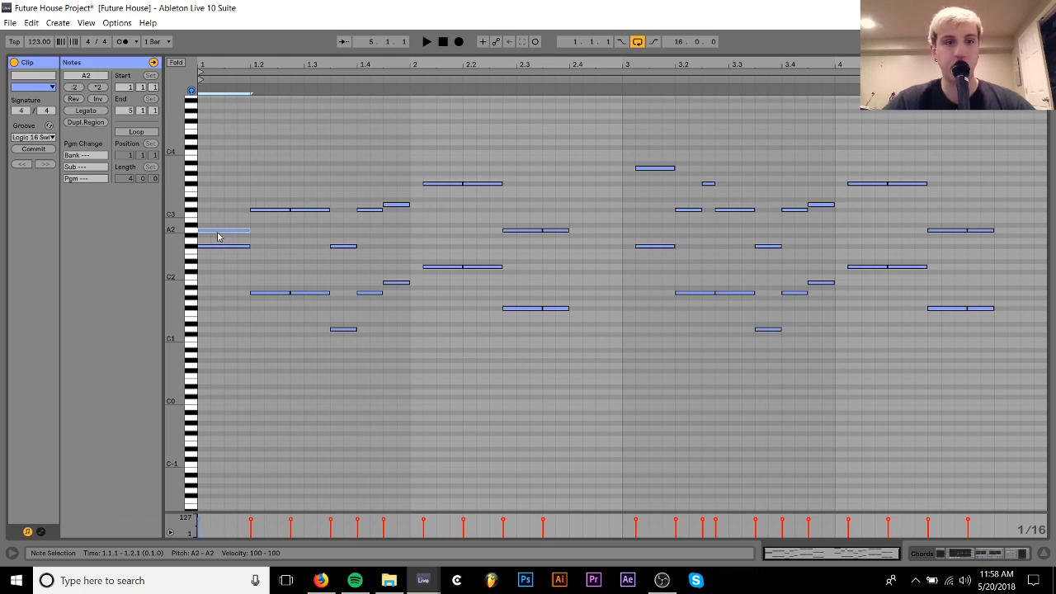
pyautogui.hotkey('shift', 'Up')
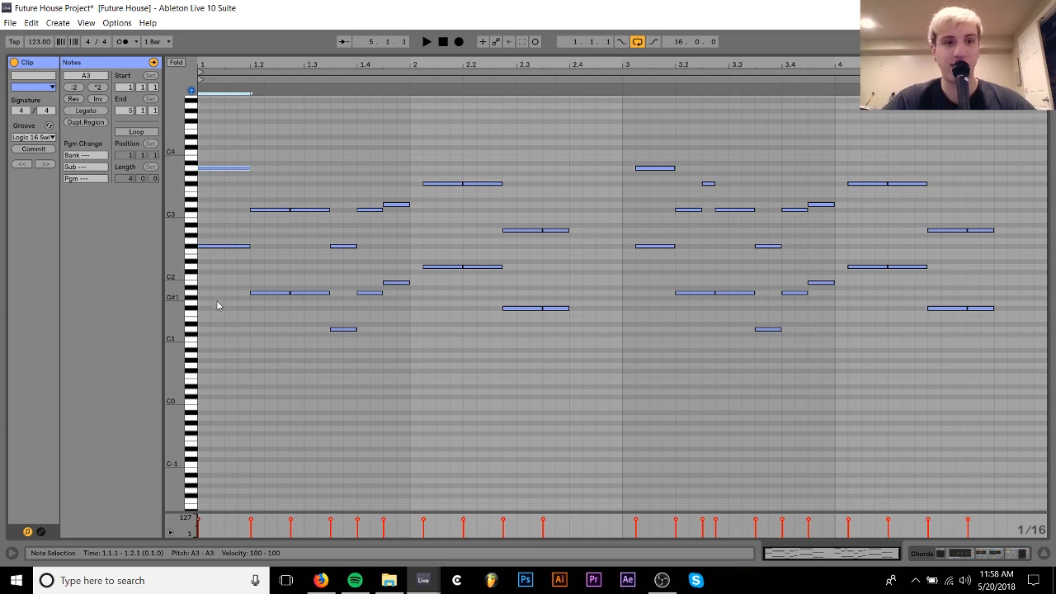
# Examine the upper and lower notes in the Chords clip's first bar by selecting them in groups.
pyautogui.moveTo(214, 299); pyautogui.dragTo(203, 136)
pyautogui.moveTo(270, 341); pyautogui.dragTo(393, 127)
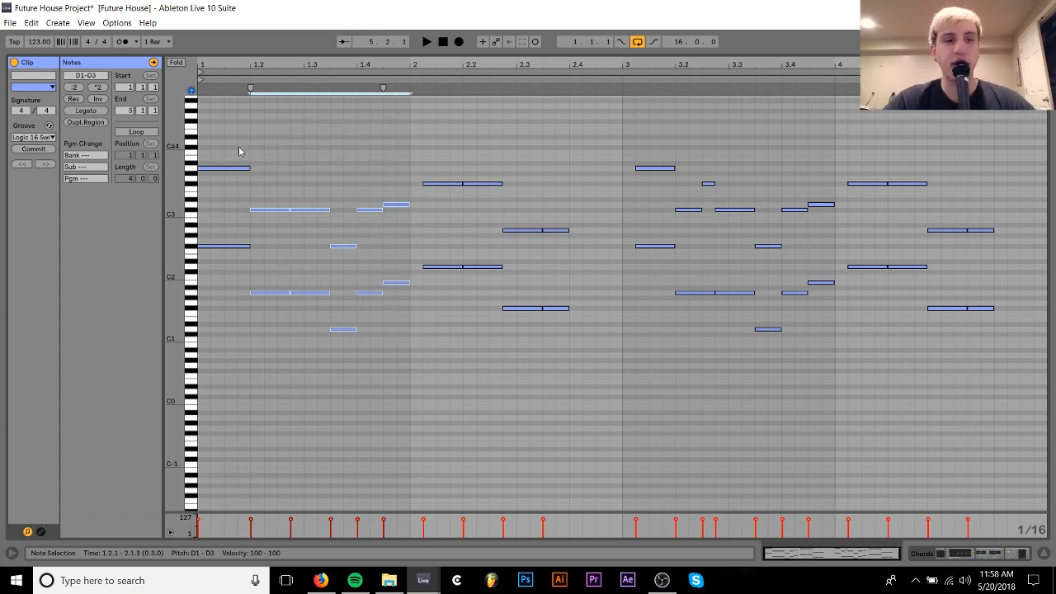
pyautogui.moveTo(226, 156); pyautogui.dragTo(222, 206)
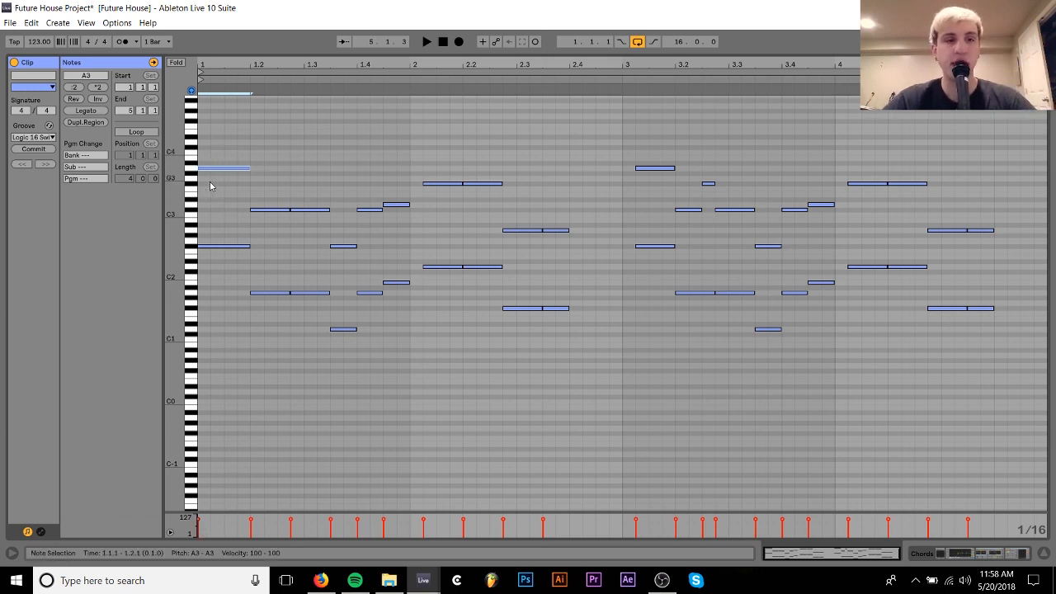
pyautogui.moveTo(265, 151); pyautogui.dragTo(304, 257)
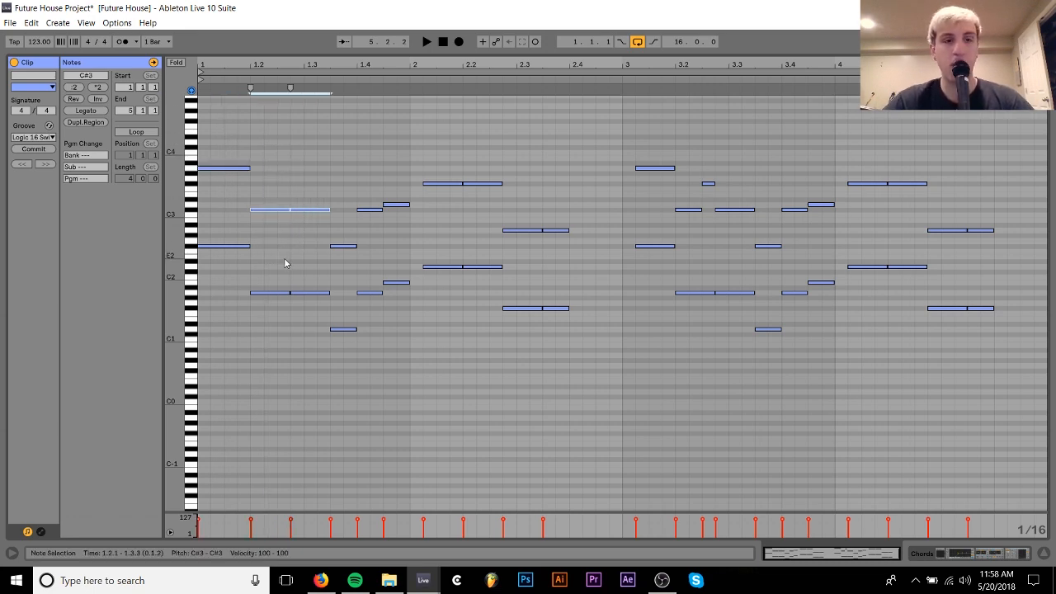
pyautogui.moveTo(213, 233); pyautogui.dragTo(213, 299)
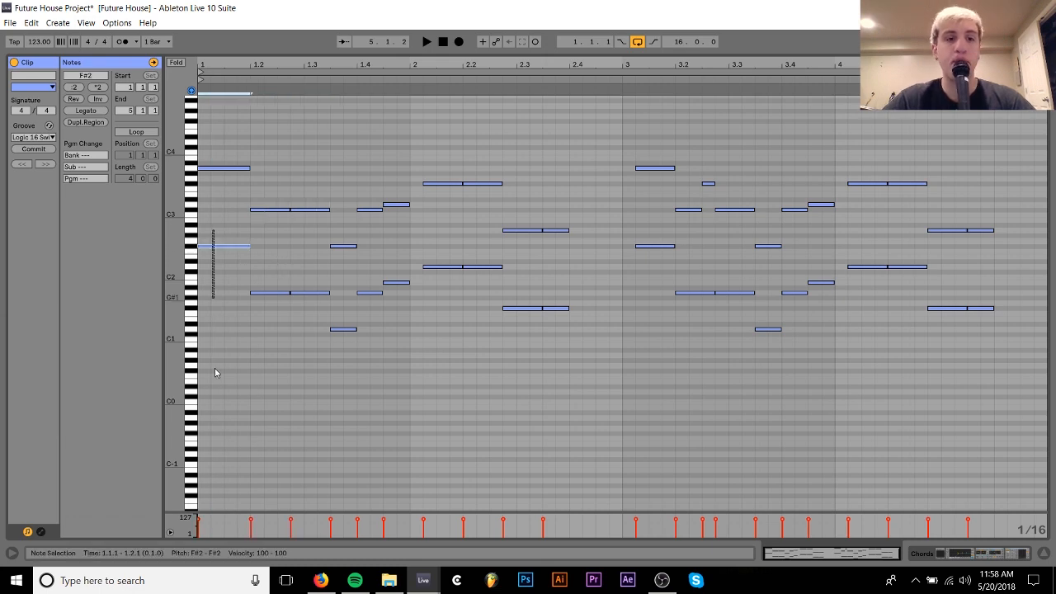
pyautogui.moveTo(277, 262); pyautogui.dragTo(395, 369)
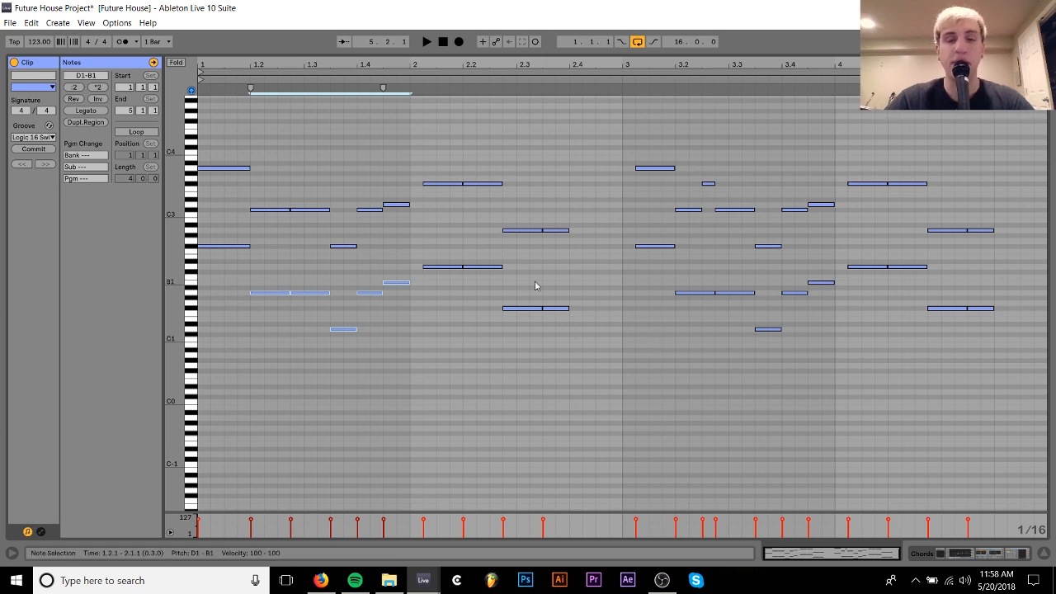
# Play the opening bars of the Chords clip and stop playback.
pyautogui.click(225, 216)
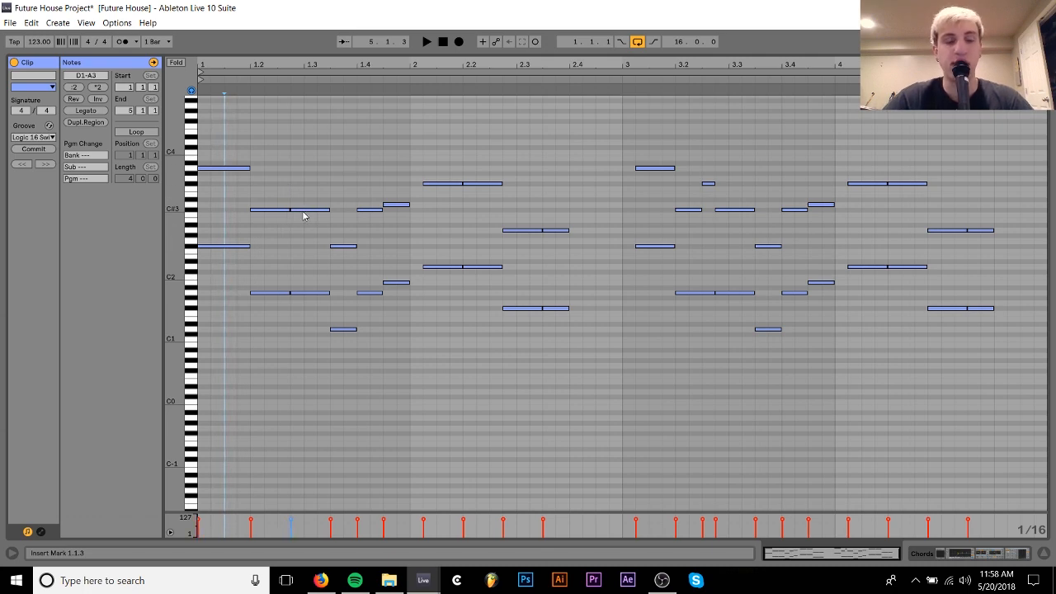
pyautogui.press('space')
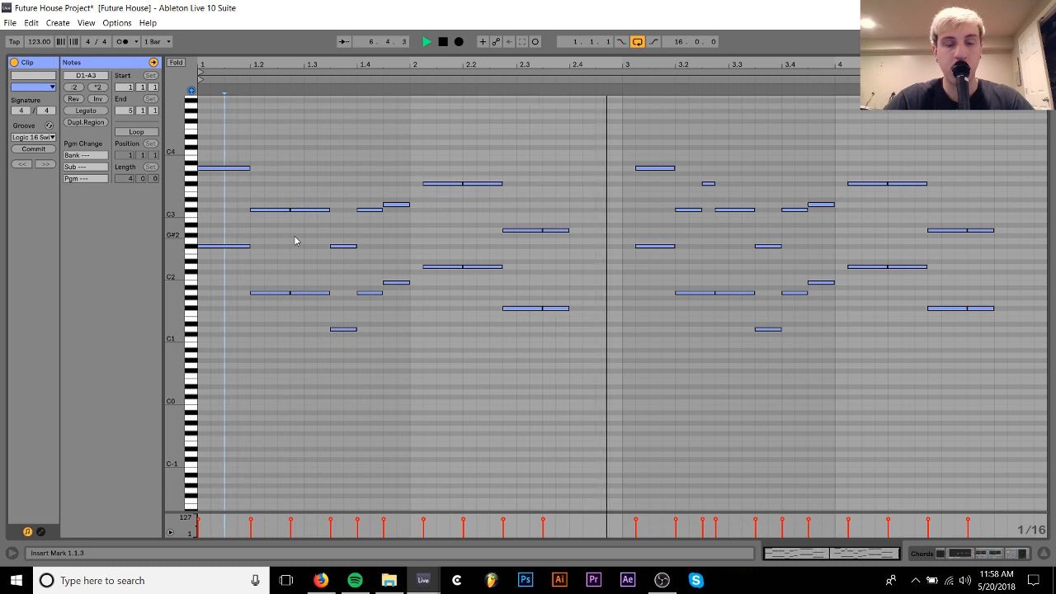
pyautogui.press('space')
# Apply the Logic 16 Swing 69 groove to the Chords clip.
pyautogui.click(38, 139)
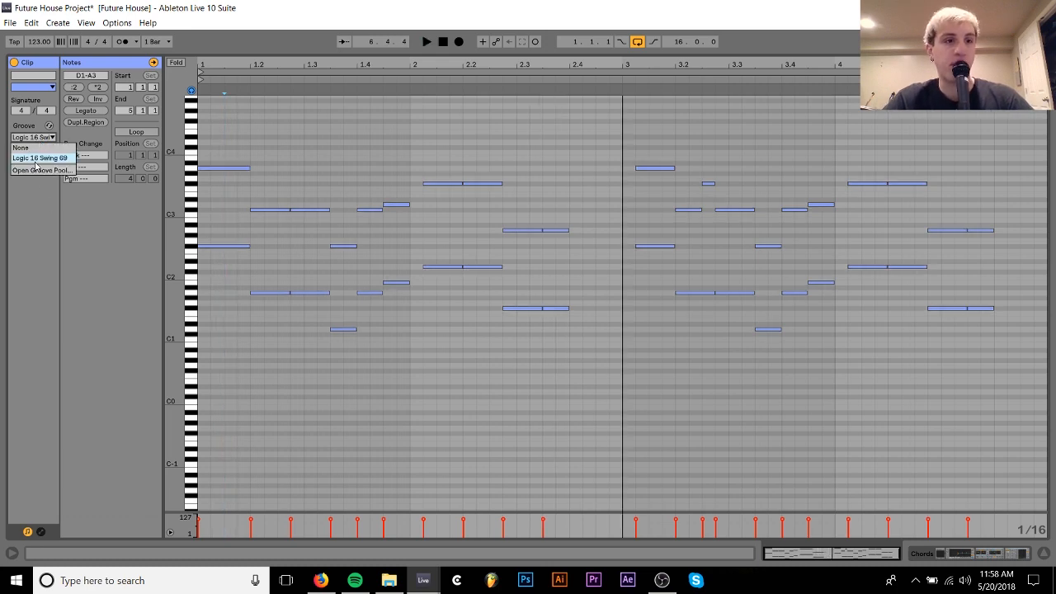
pyautogui.click(36, 159)
pyautogui.click(289, 163)
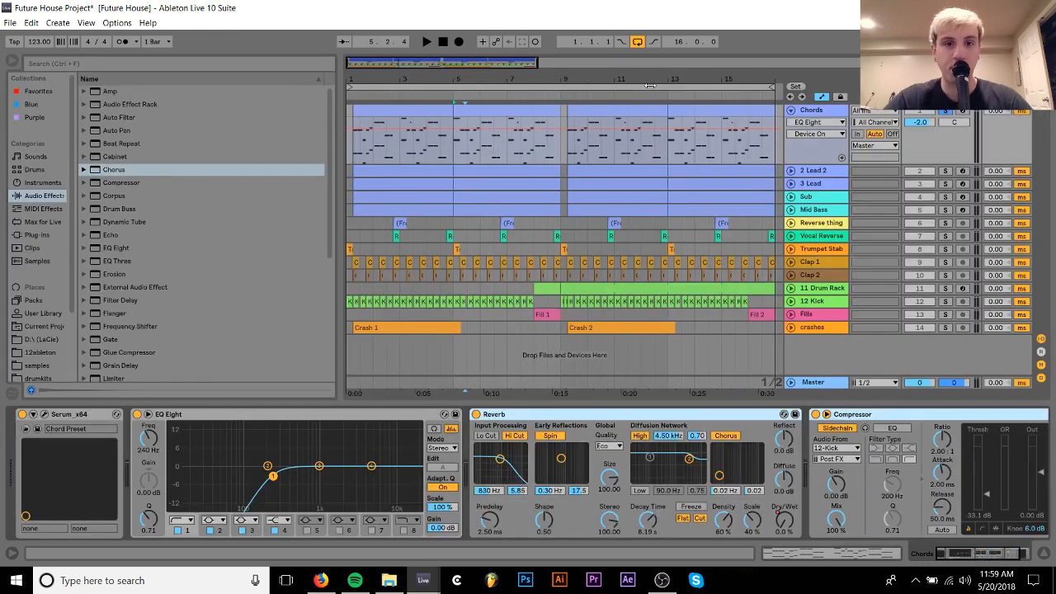
# Check the Drum Rack clip at bar 9, and reopen the Chords clip at bar 5 with its notes at 1.2.4 selected.
pyautogui.click(594, 287)
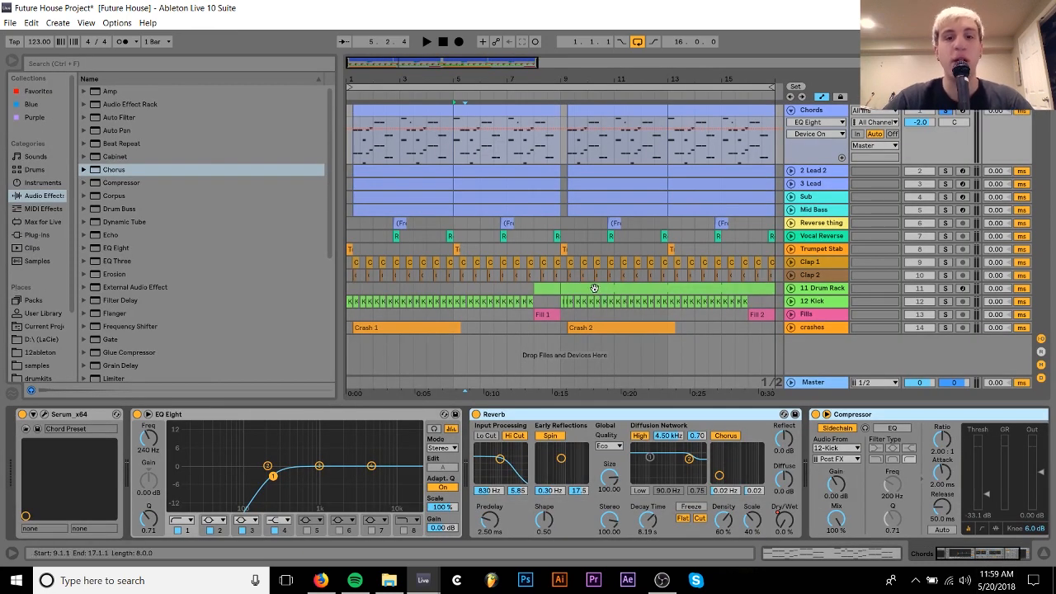
pyautogui.click(593, 289)
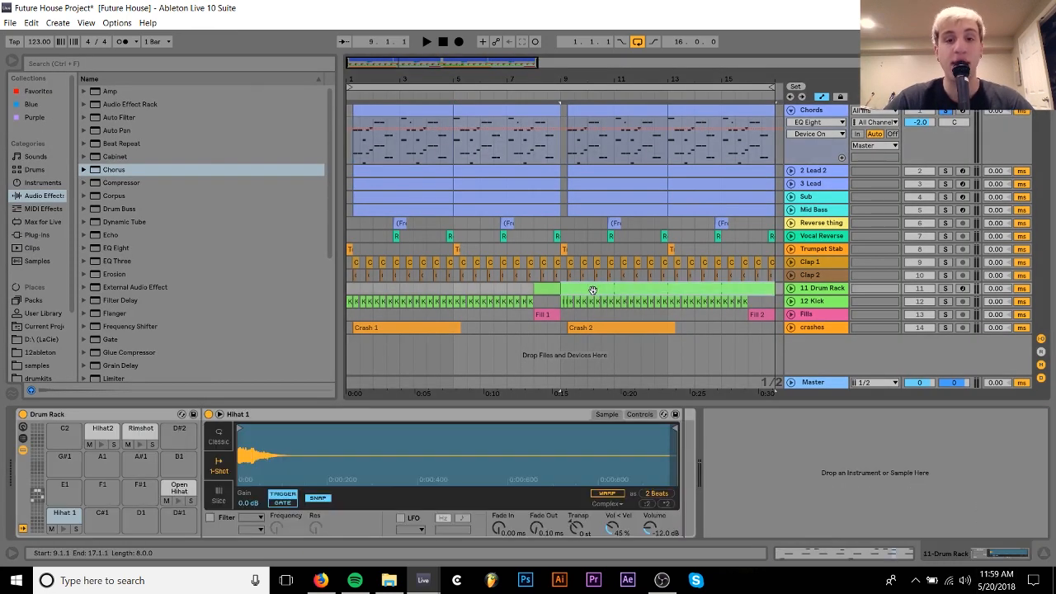
pyautogui.click(500, 110)
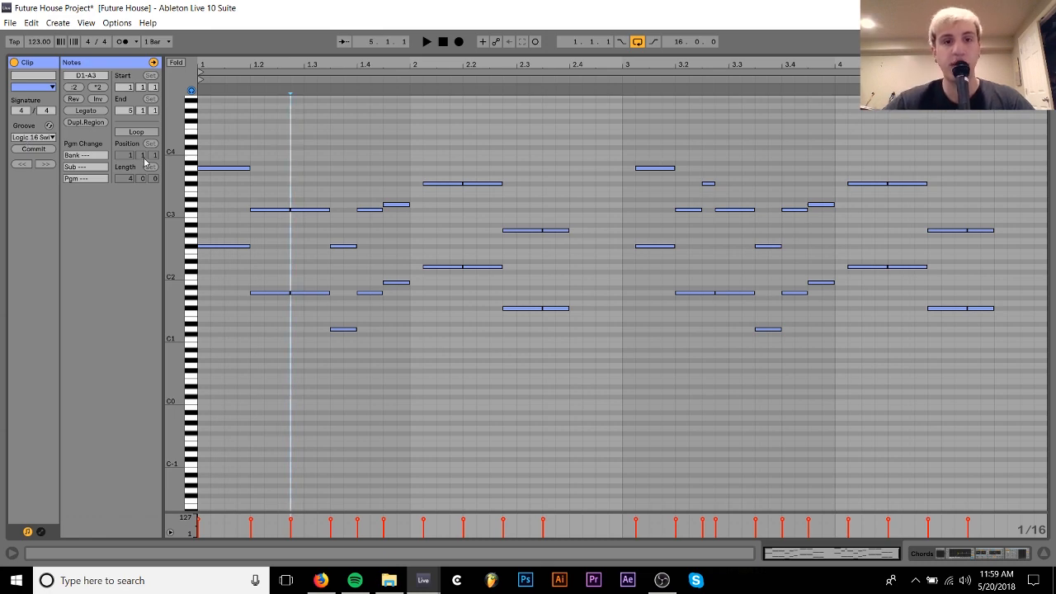
pyautogui.moveTo(297, 206); pyautogui.dragTo(295, 310)
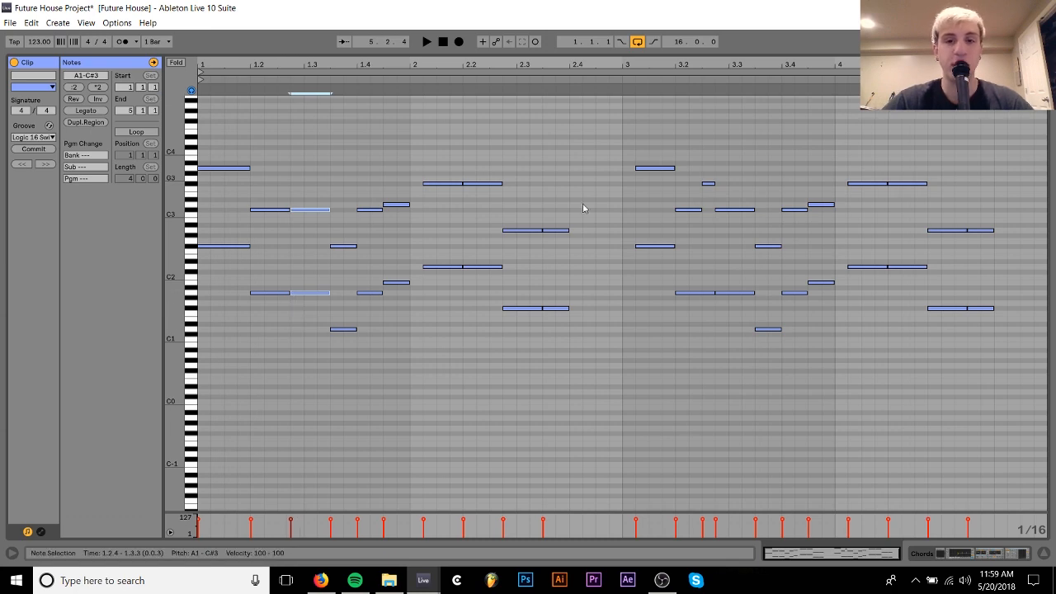
# Open the Chords track's Serum patch in full view and arm the track for recording.
pyautogui.click(919, 560)
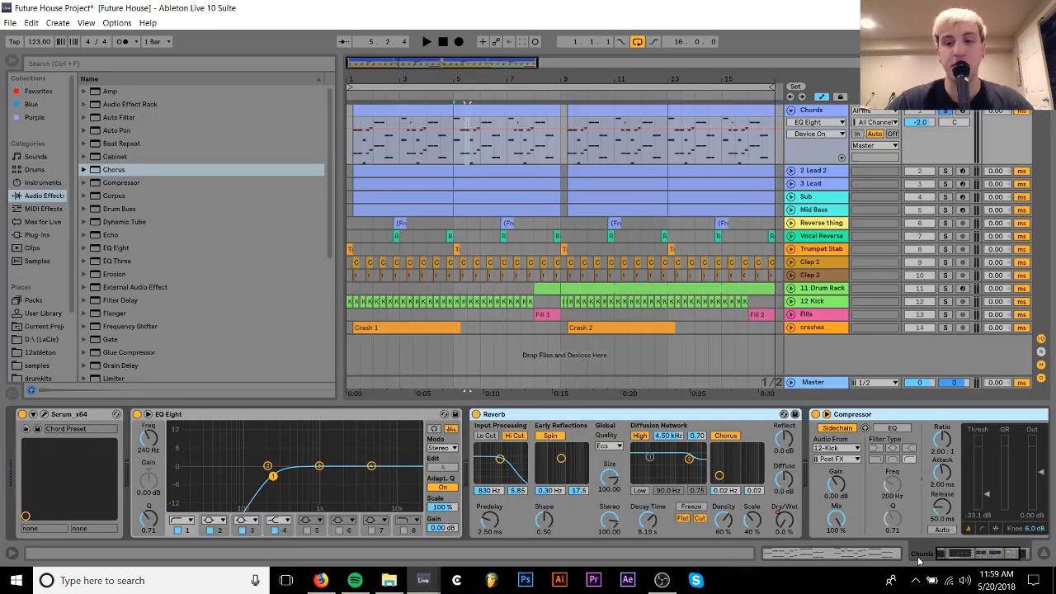
pyautogui.click(505, 112)
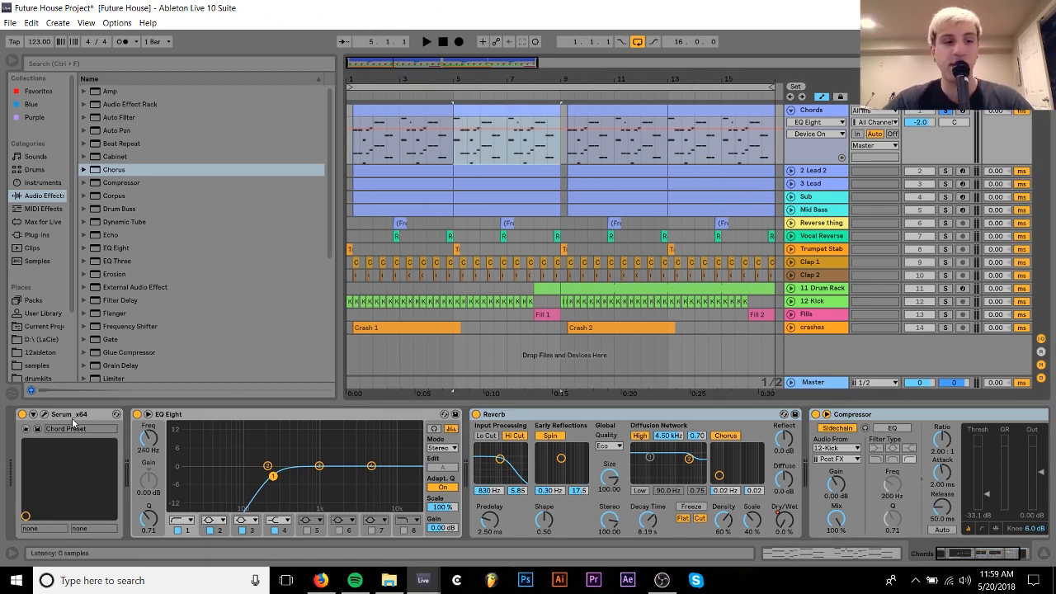
pyautogui.click(44, 414)
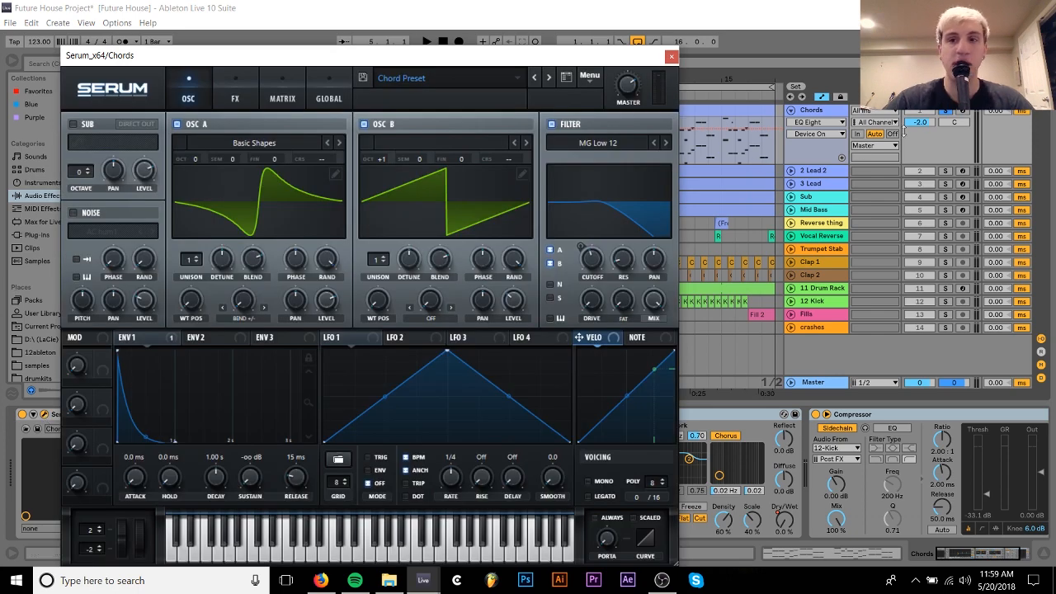
pyautogui.doubleClick(961, 111)
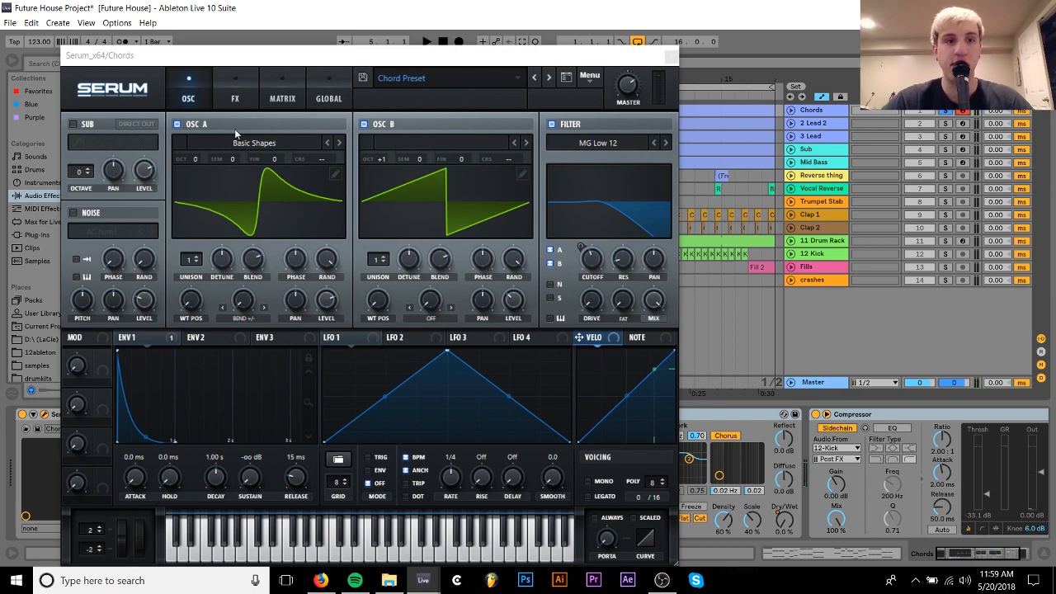
pyautogui.moveTo(274, 55); pyautogui.dragTo(403, 28)
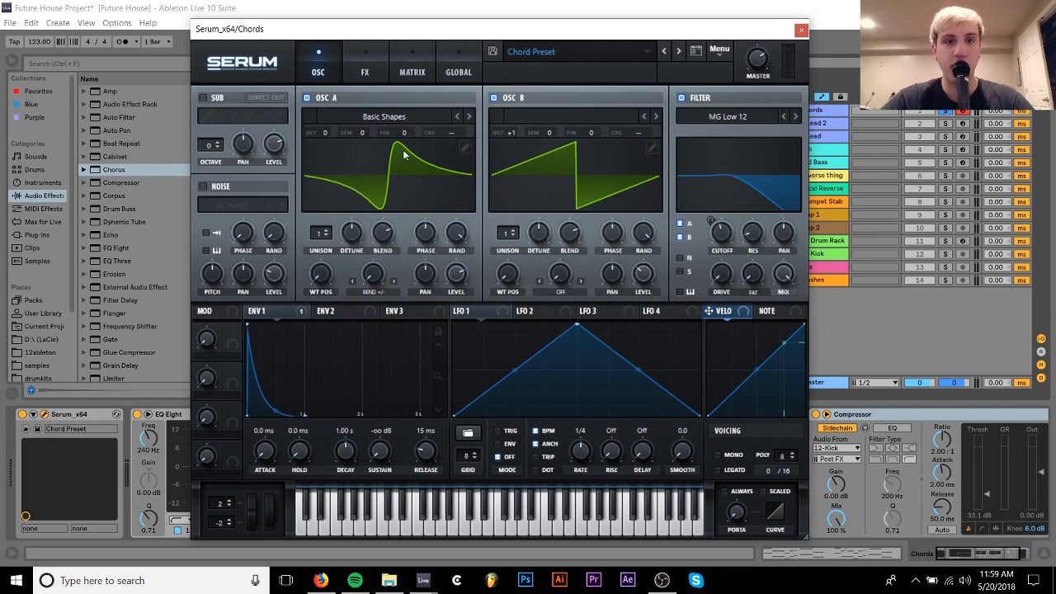
# Reset Osc A's Bend +/- warp to the plain sine, try bending it both ways, and restore the original bent shape.
pyautogui.moveTo(360, 283); pyautogui.dragTo(387, 290)
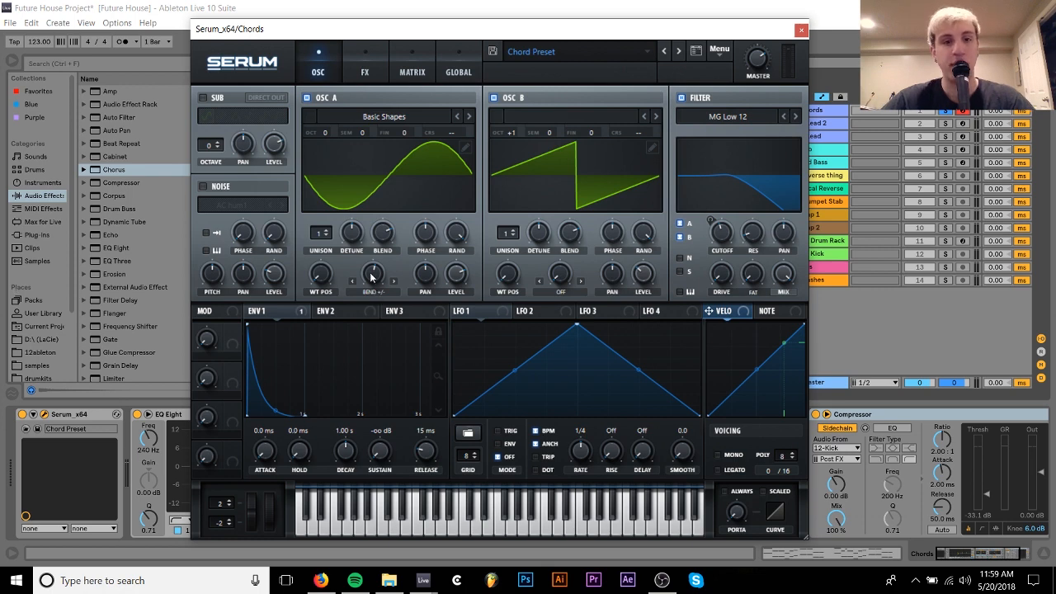
pyautogui.rightClick(371, 280)
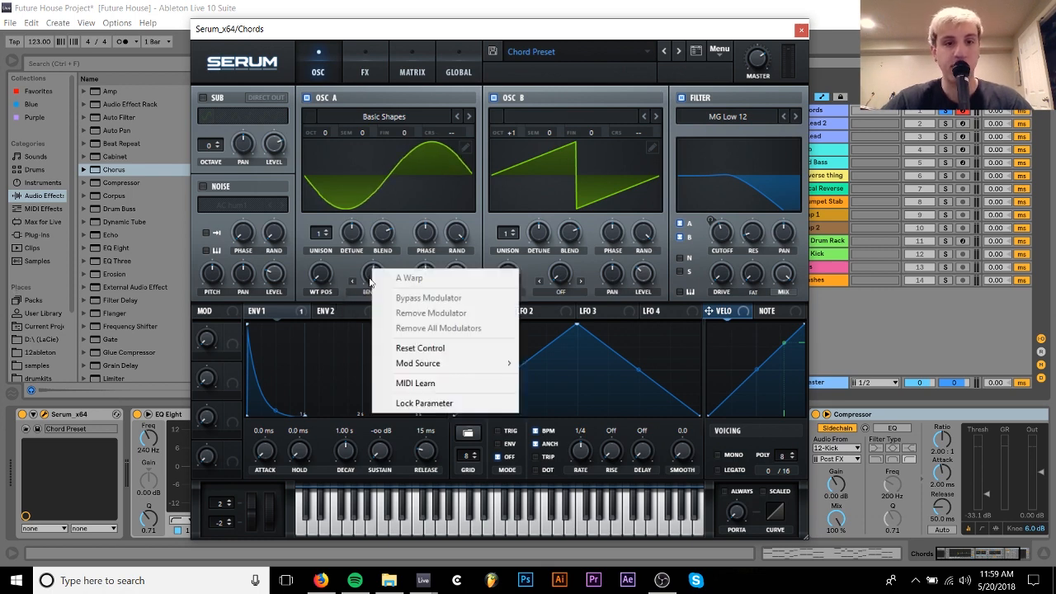
pyautogui.click(433, 349)
pyautogui.moveTo(372, 278); pyautogui.dragTo(379, 208)
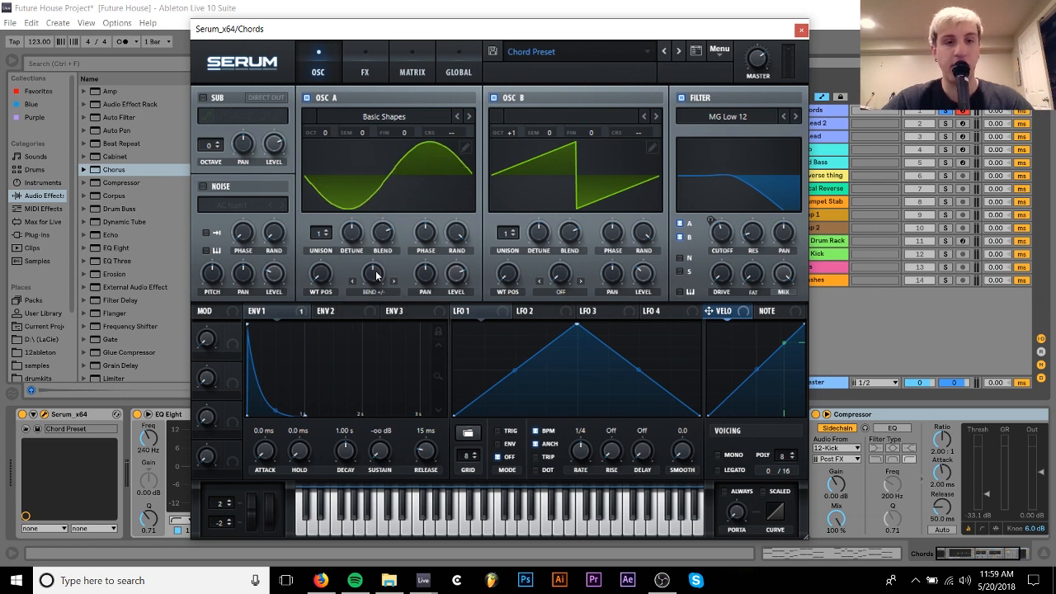
pyautogui.moveTo(375, 277); pyautogui.dragTo(370, 404)
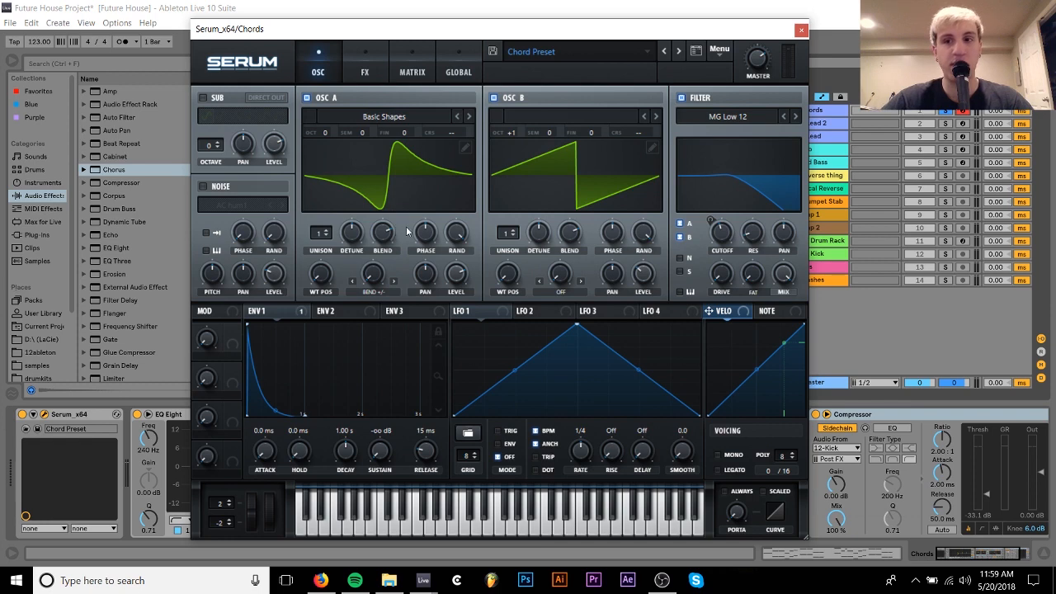
# Audition low notes with Serum's Osc B switched off, and switch Osc B back on.
pyautogui.click(511, 98)
pyautogui.click(510, 98)
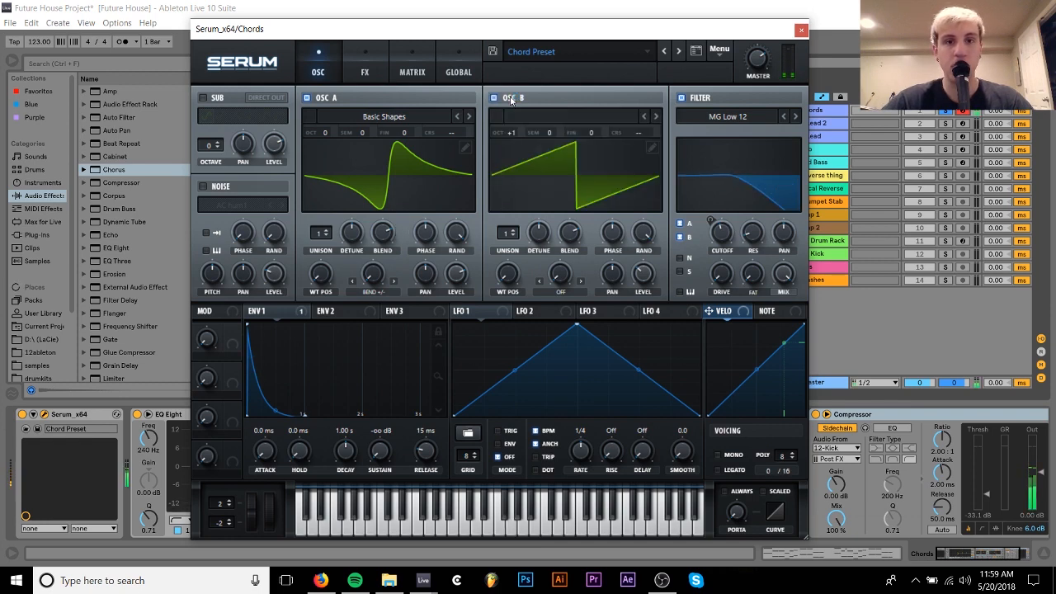
pyautogui.click(511, 98)
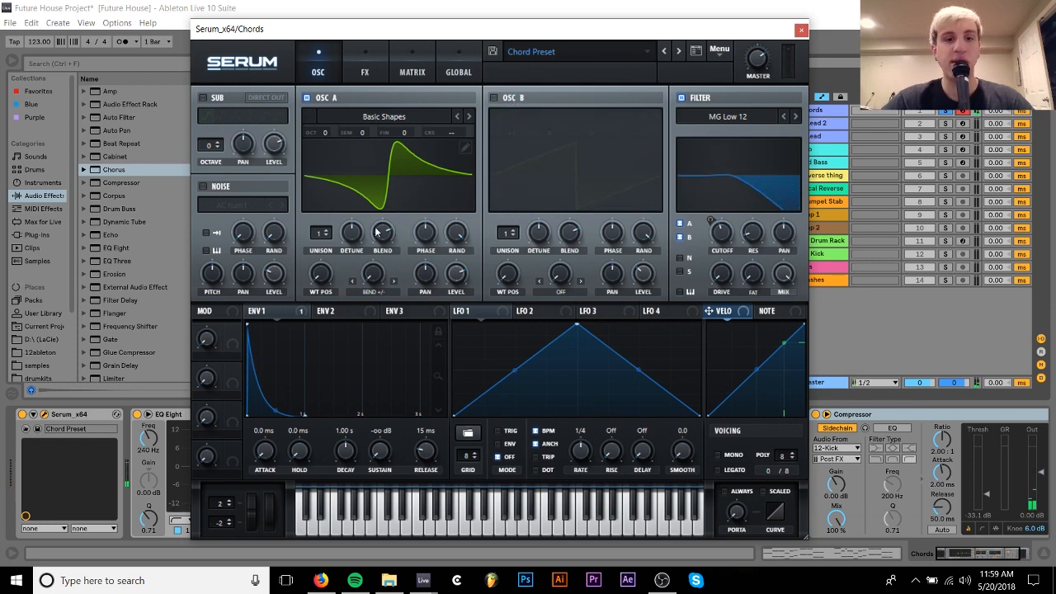
pyautogui.press('z')
pyautogui.press('g')
pyautogui.press('z')
pyautogui.press('g')
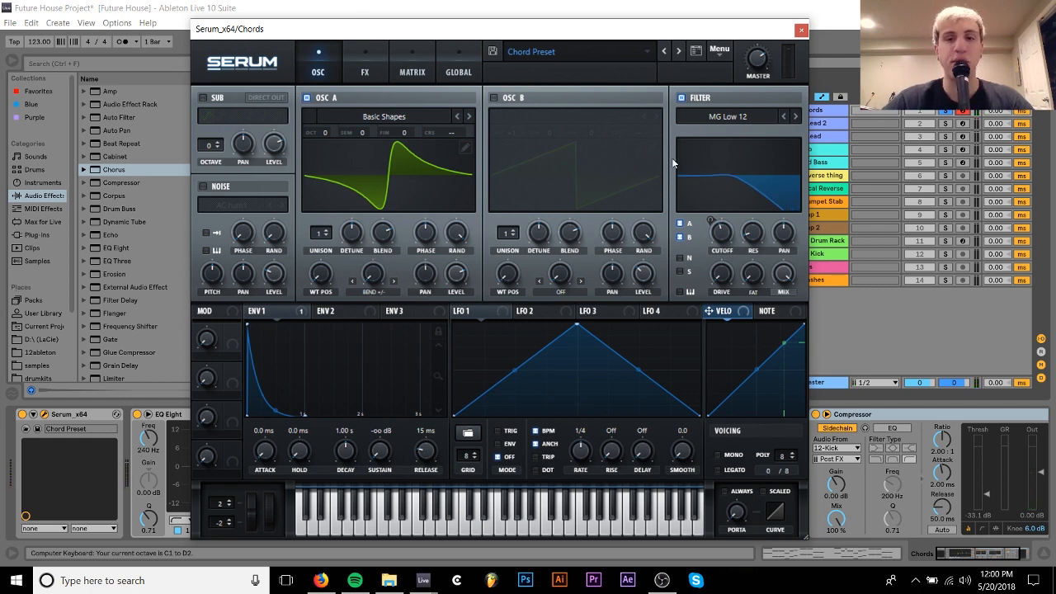
pyautogui.press('z')
pyautogui.press('g')
pyautogui.press('g')
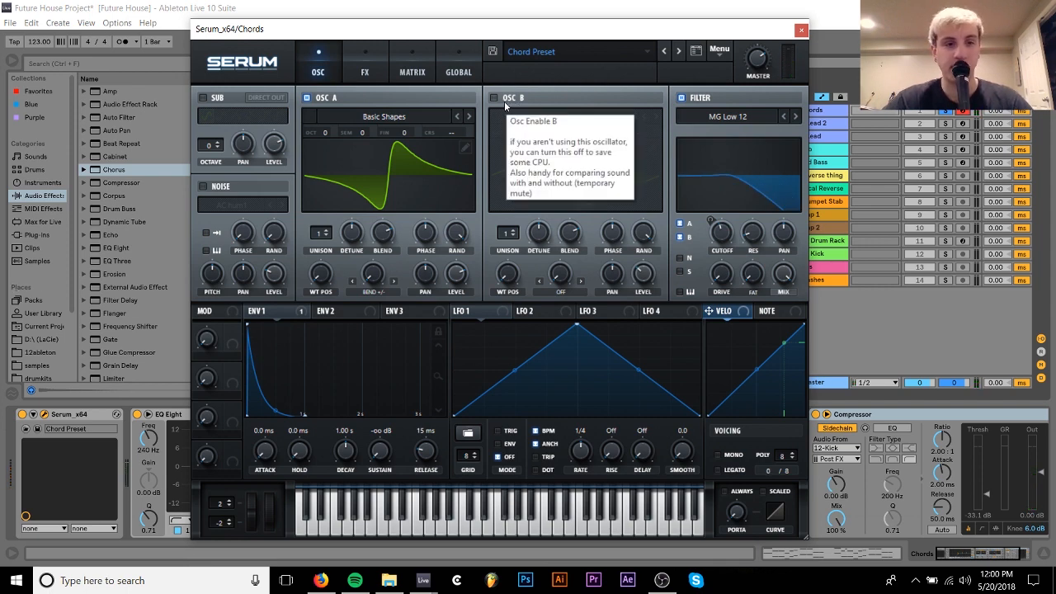
pyautogui.click(504, 101)
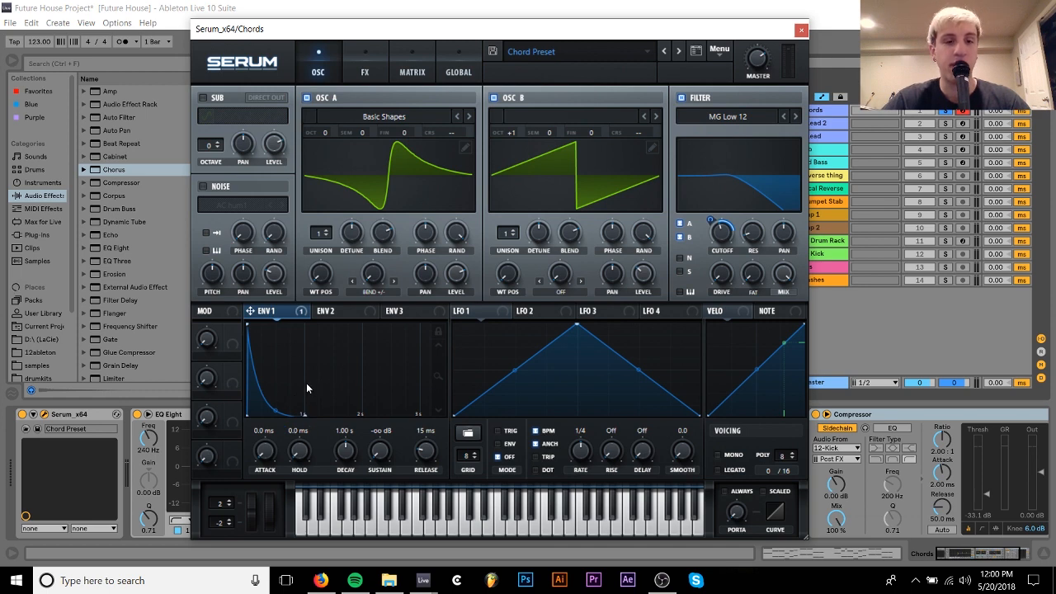
# Review Serum's Env 2 and Reverb effect while auditioning a note, and close the plug-in.
pyautogui.click(333, 311)
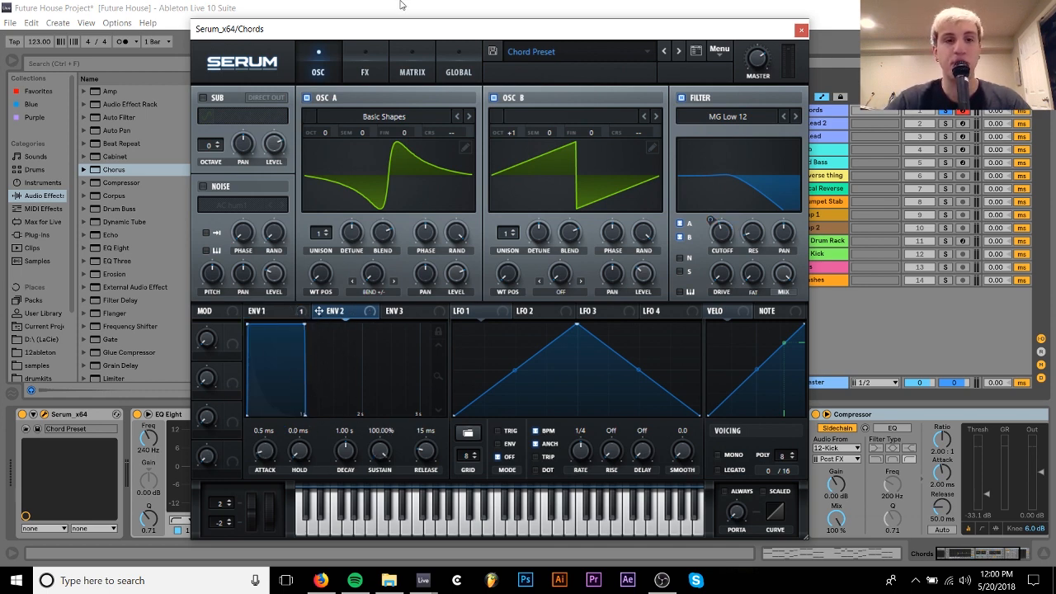
pyautogui.click(363, 76)
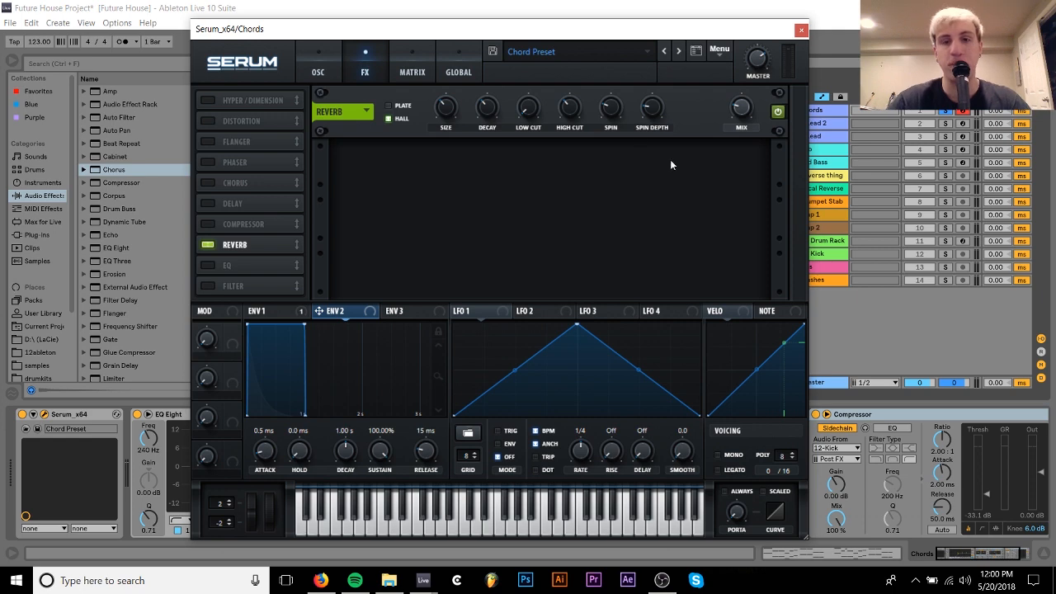
pyautogui.press('g')
pyautogui.press('g')
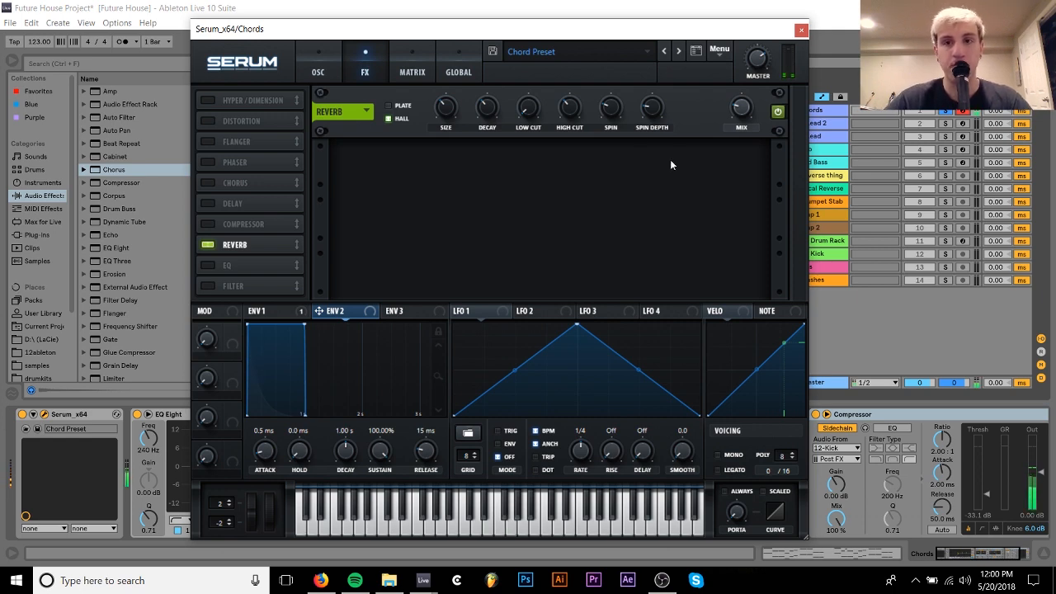
pyautogui.click(801, 30)
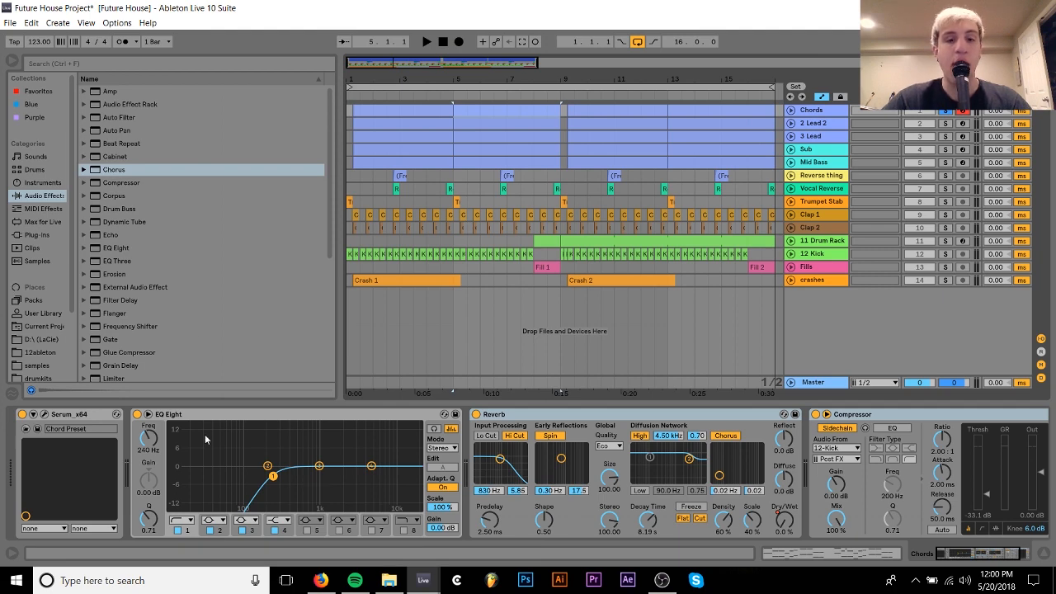
# Show the Reverb's Dry/Wet automation on the Chords track, focusing on bars 1 to 5.
pyautogui.click(173, 415)
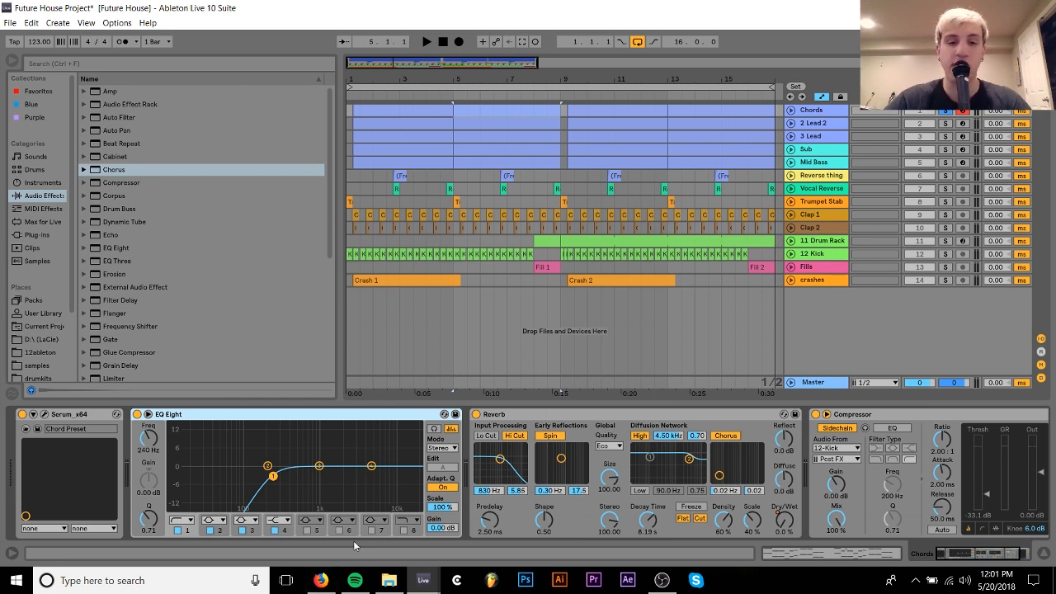
pyautogui.hscroll(2, 526, 478)
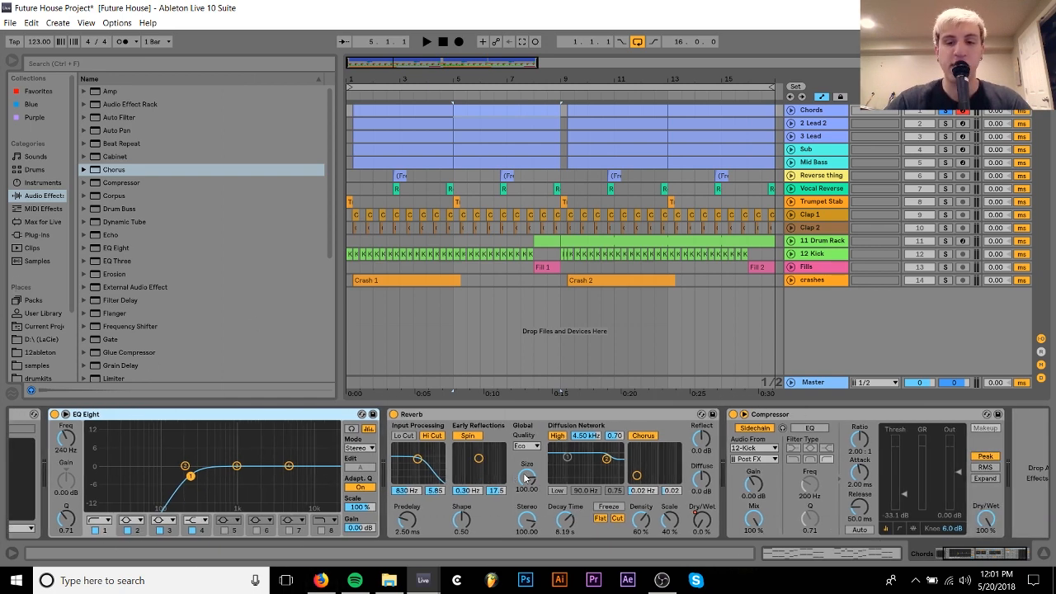
pyautogui.rightClick(707, 525)
pyautogui.click(747, 448)
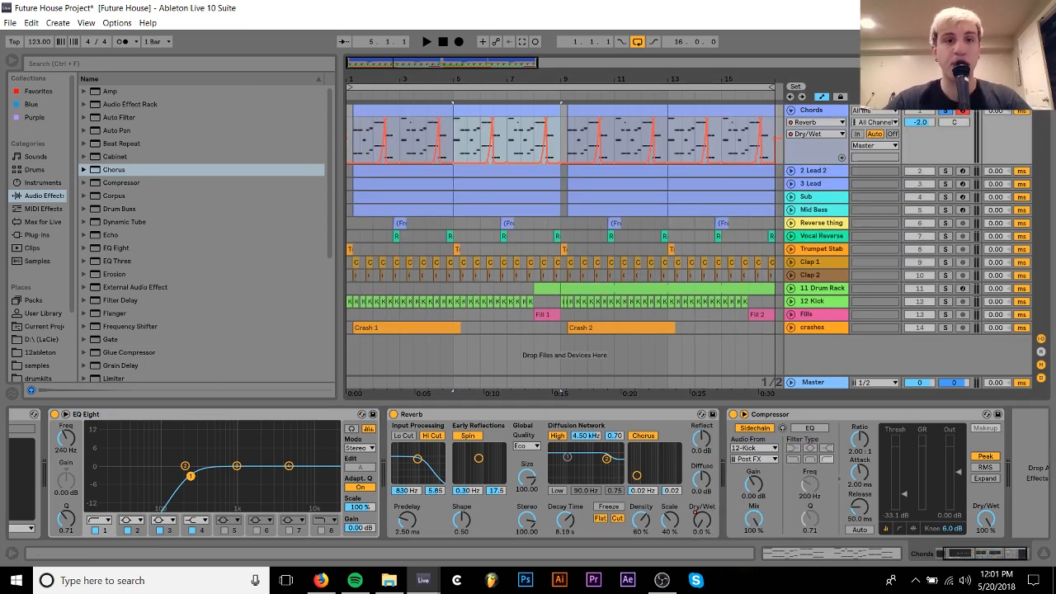
pyautogui.moveTo(356, 80); pyautogui.dragTo(351, 148)
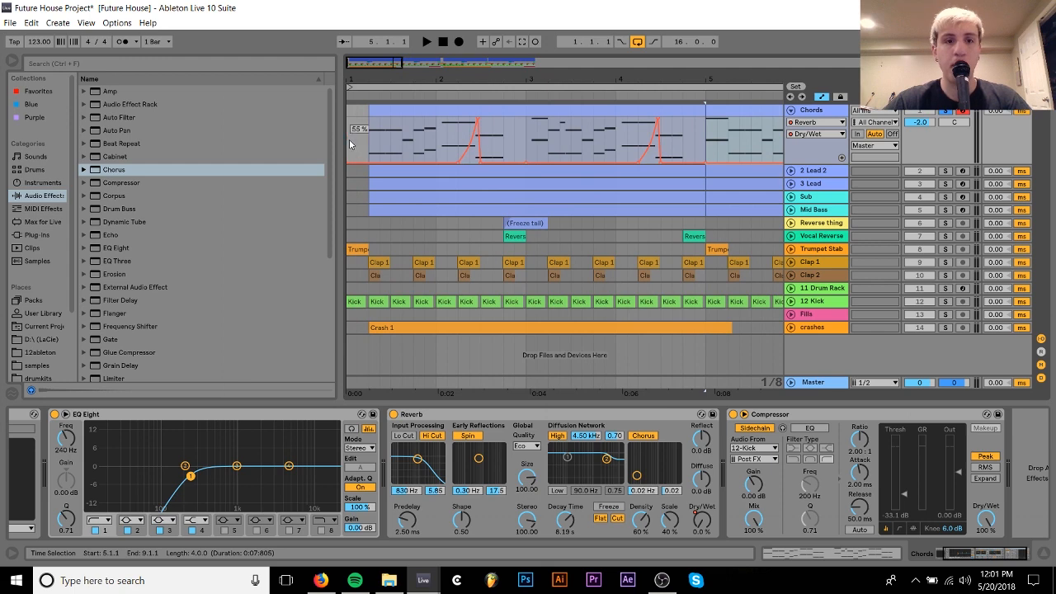
pyautogui.click(451, 205)
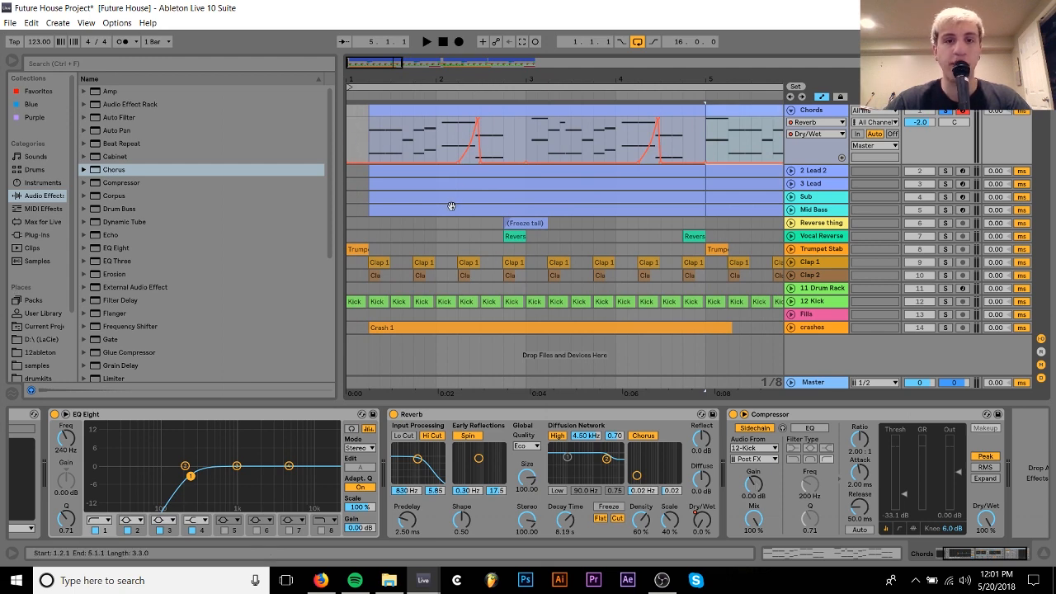
# Play the arrangement from 1.2.1 through the first Reverb Dry/Wet ramp and stop playback.
pyautogui.click(437, 155)
pyautogui.click(374, 155)
pyautogui.press('space')
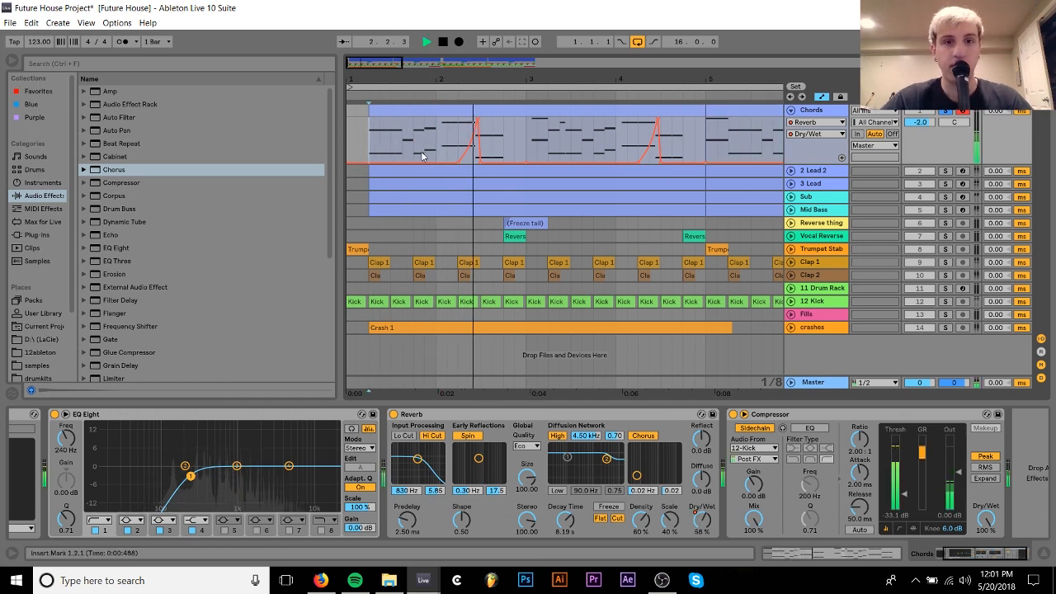
pyautogui.press('space')
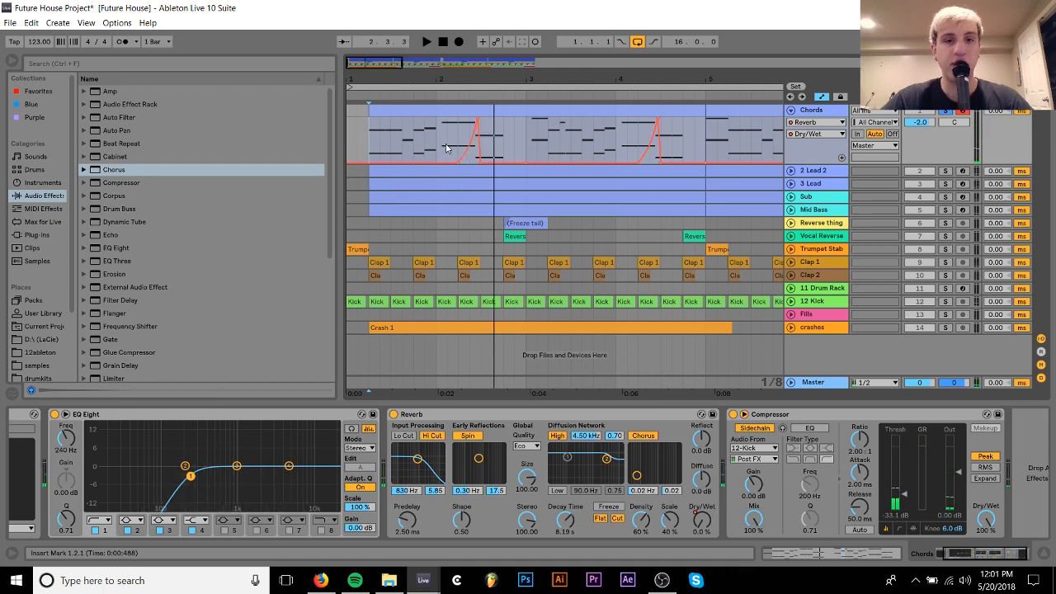
# Audition the bar 2 reverb ramp repeatedly from 2.1.1, stopping playback after each pass.
pyautogui.click(437, 146)
pyautogui.press('space')
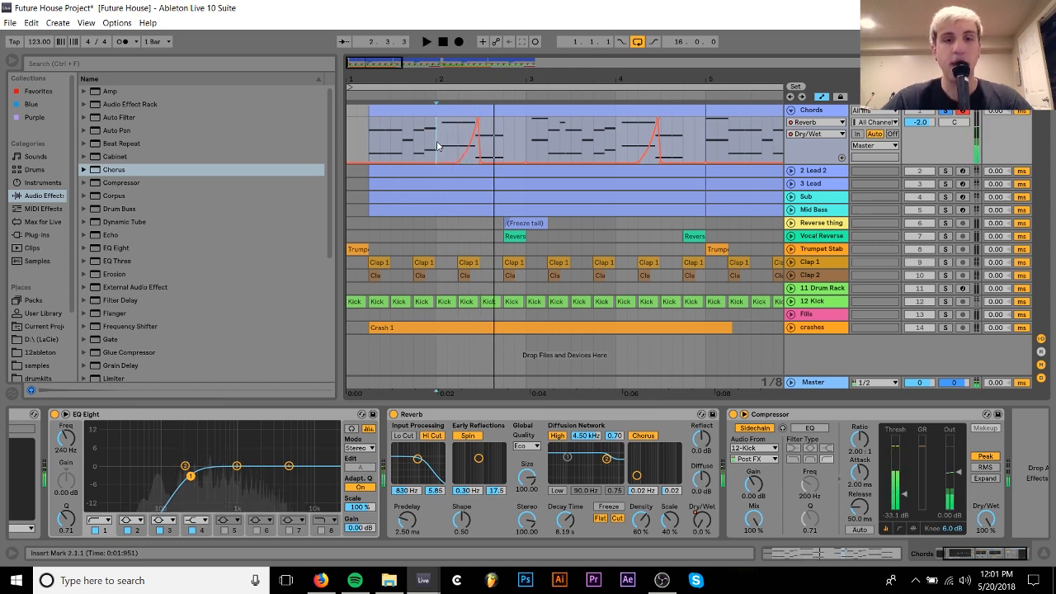
pyautogui.press('space')
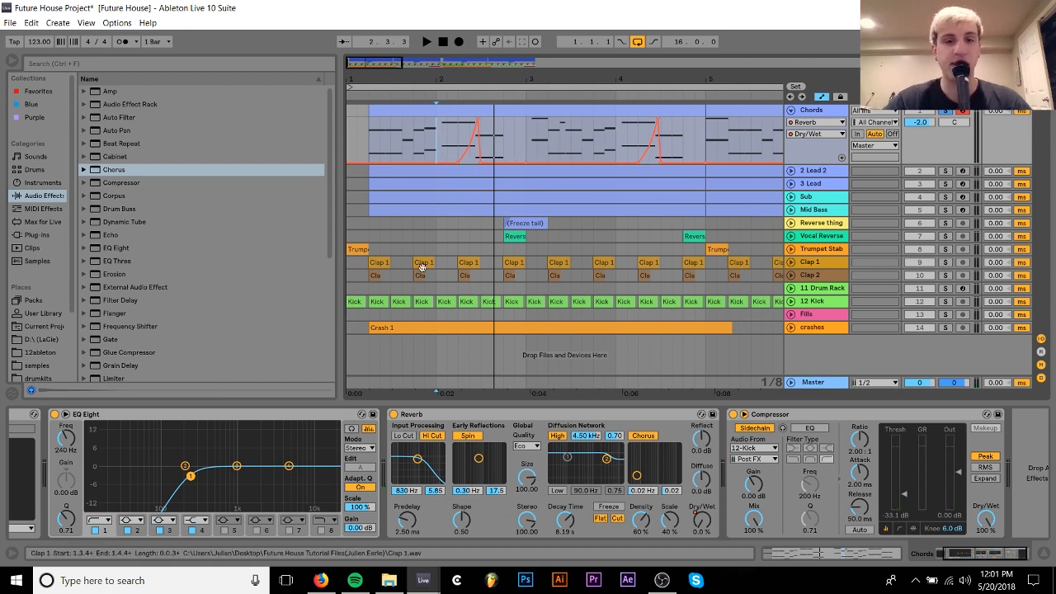
pyautogui.press('space')
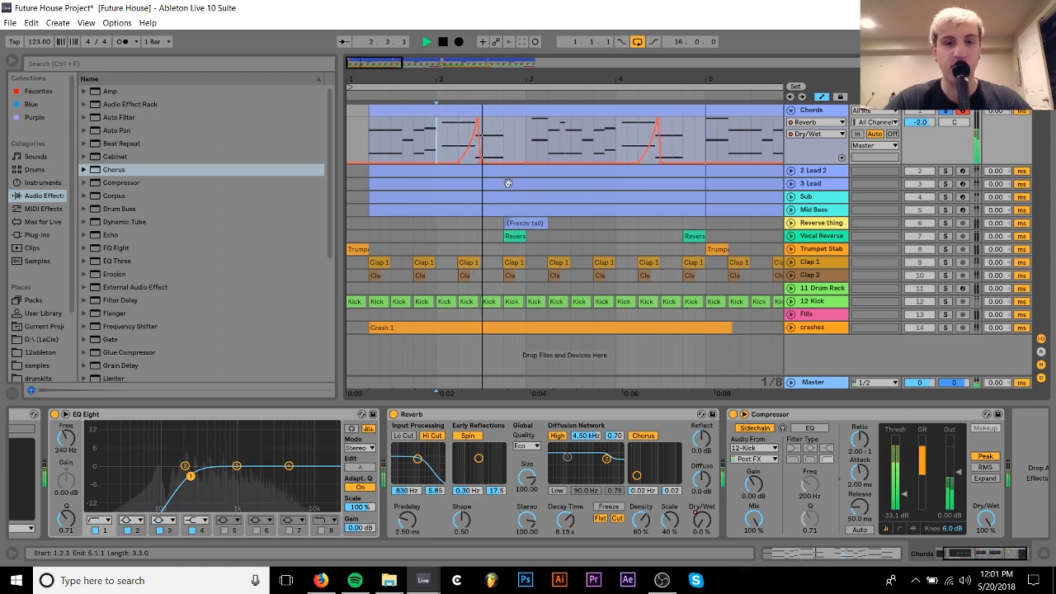
pyautogui.press('space')
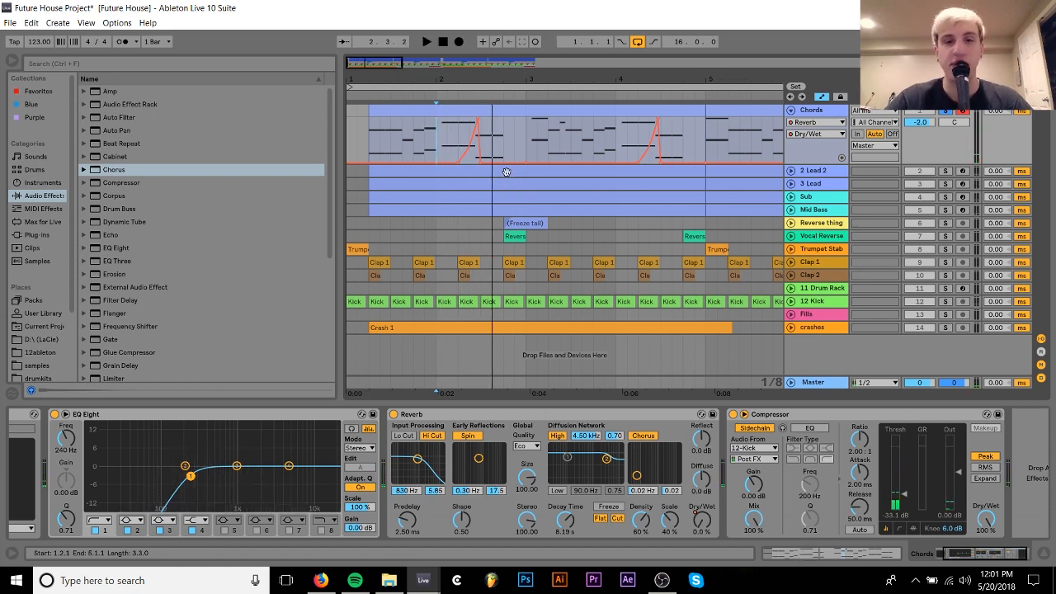
pyautogui.press('space')
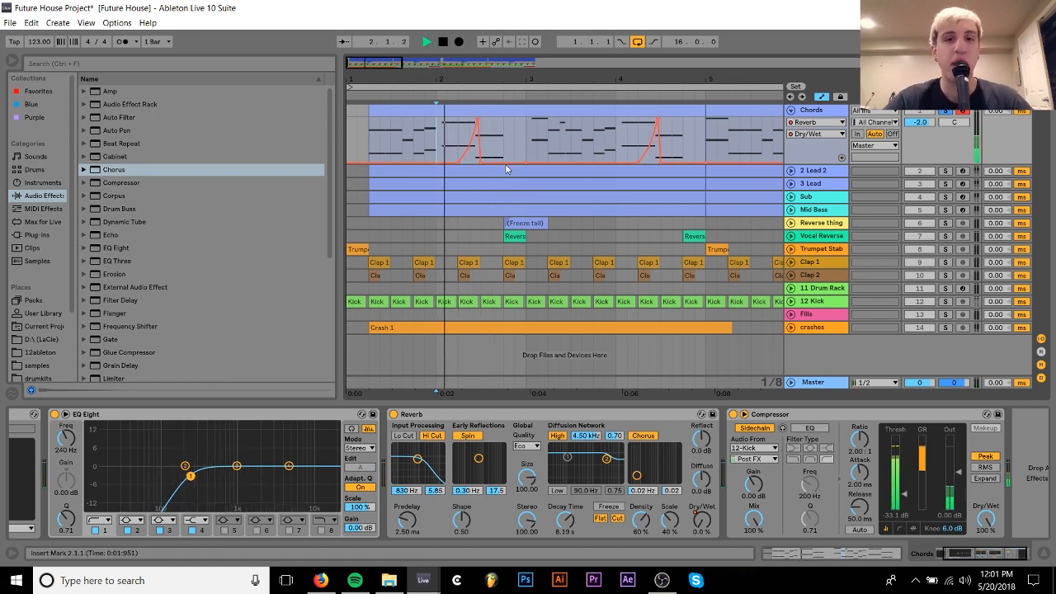
pyautogui.press('space')
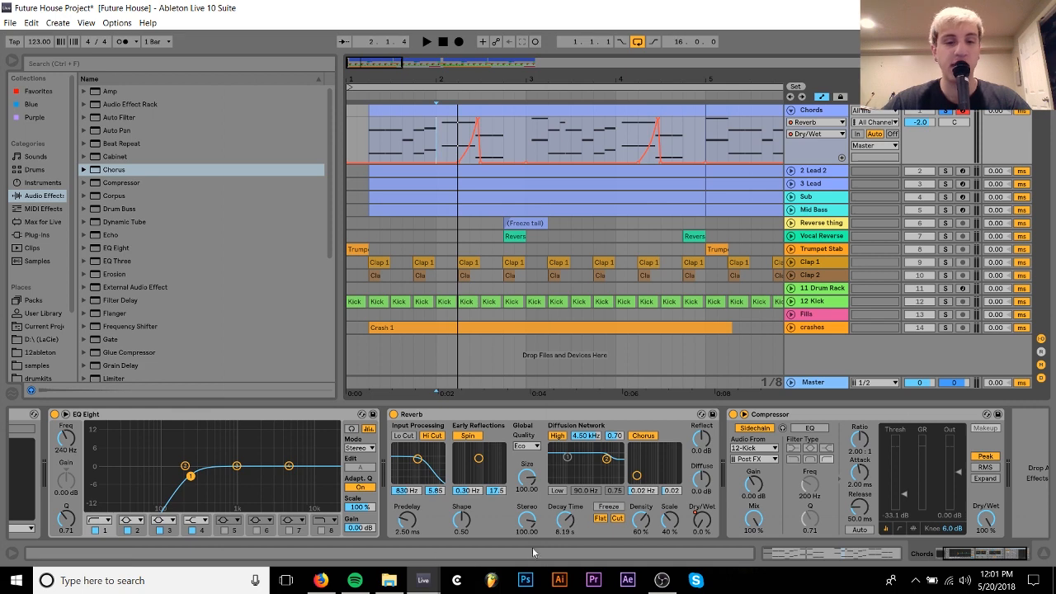
# Try moving the 100% Reverb Dry/Wet breakpoint just before 2.3 past that beat, and undo the move.
pyautogui.rightClick(703, 521)
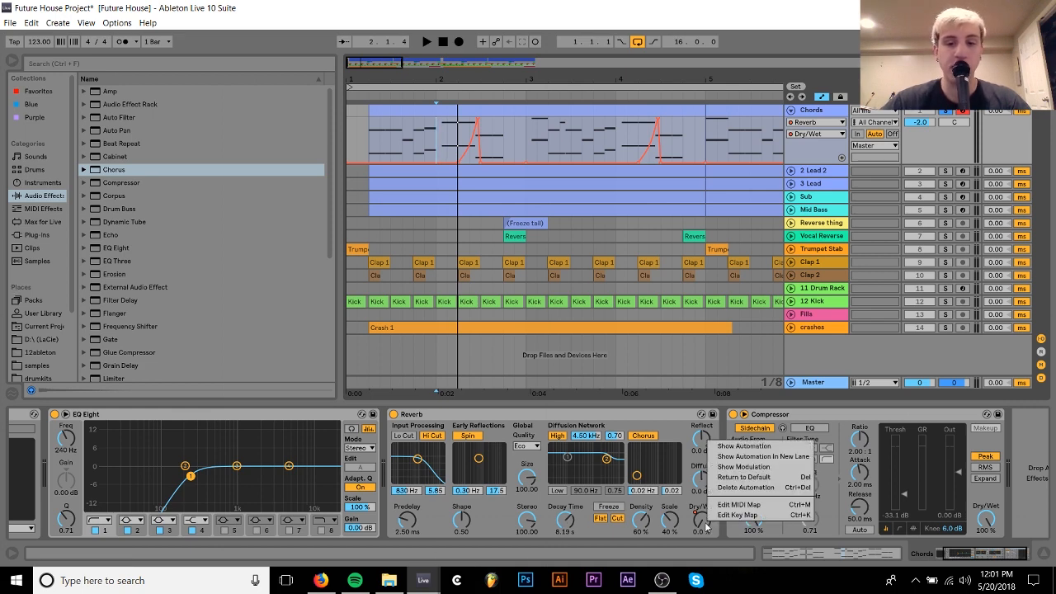
pyautogui.click(448, 138)
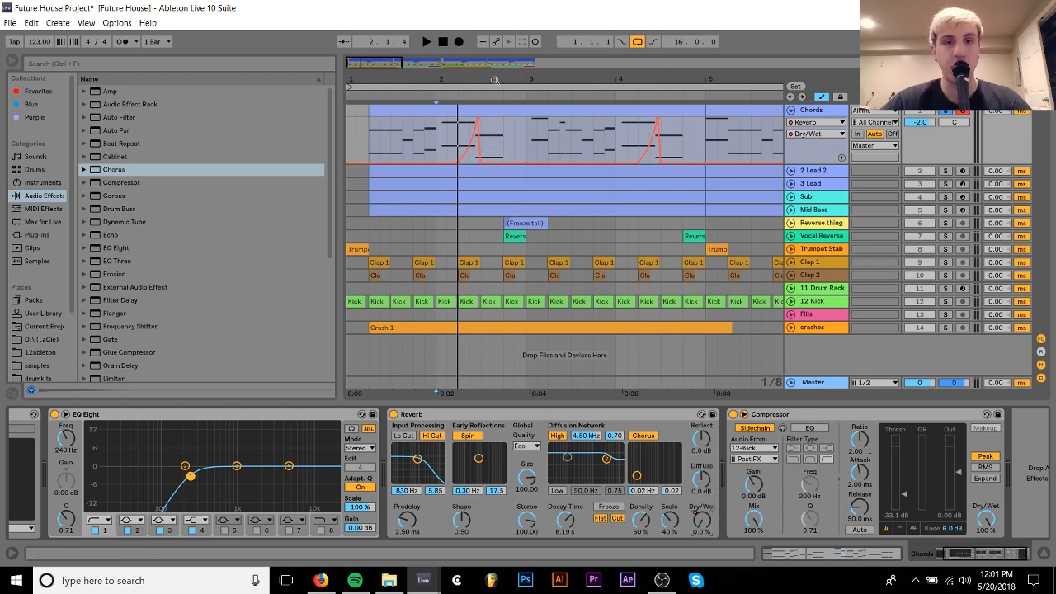
pyautogui.moveTo(481, 78); pyautogui.dragTo(483, 76)
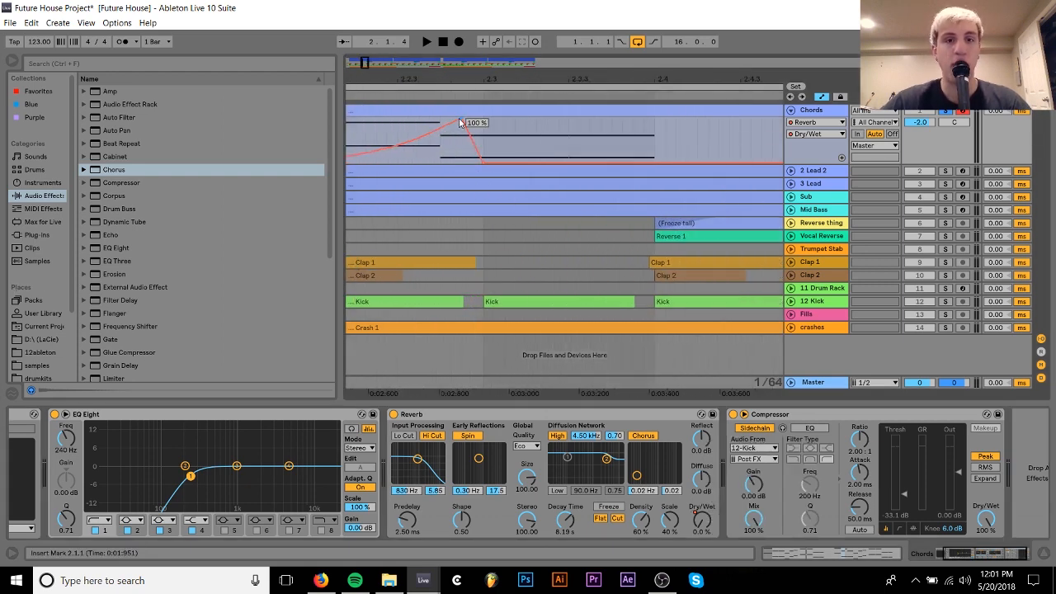
pyautogui.moveTo(459, 121); pyautogui.dragTo(523, 121)
pyautogui.hotkey('ctrl', 'z')
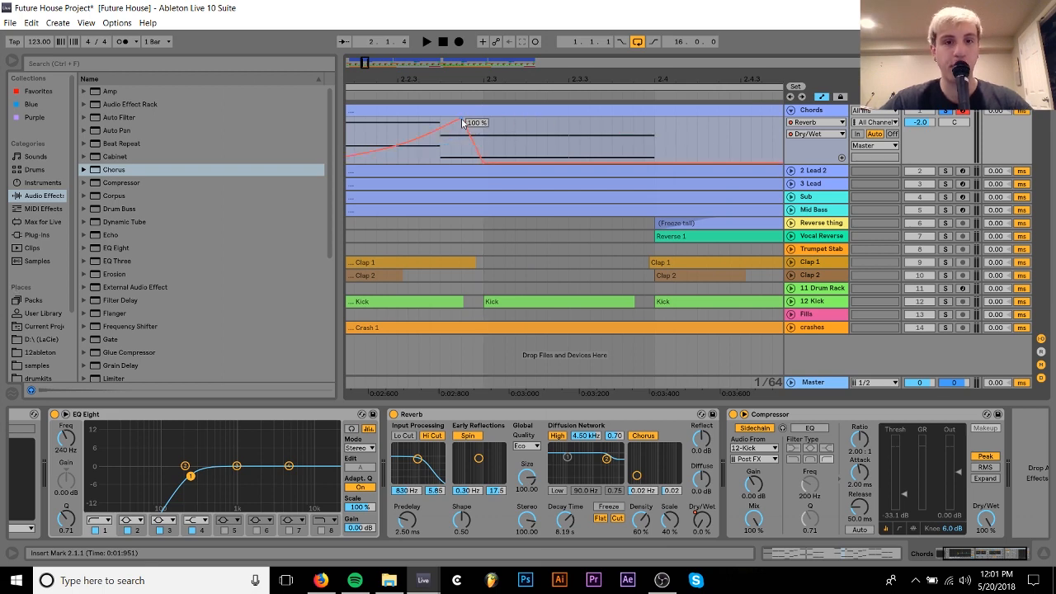
# Try the 100% Reverb Dry/Wet breakpoint exactly on beat 2.3, audition it from 2.1.3, and move it back just before the beat.
pyautogui.moveTo(458, 121); pyautogui.dragTo(483, 121)
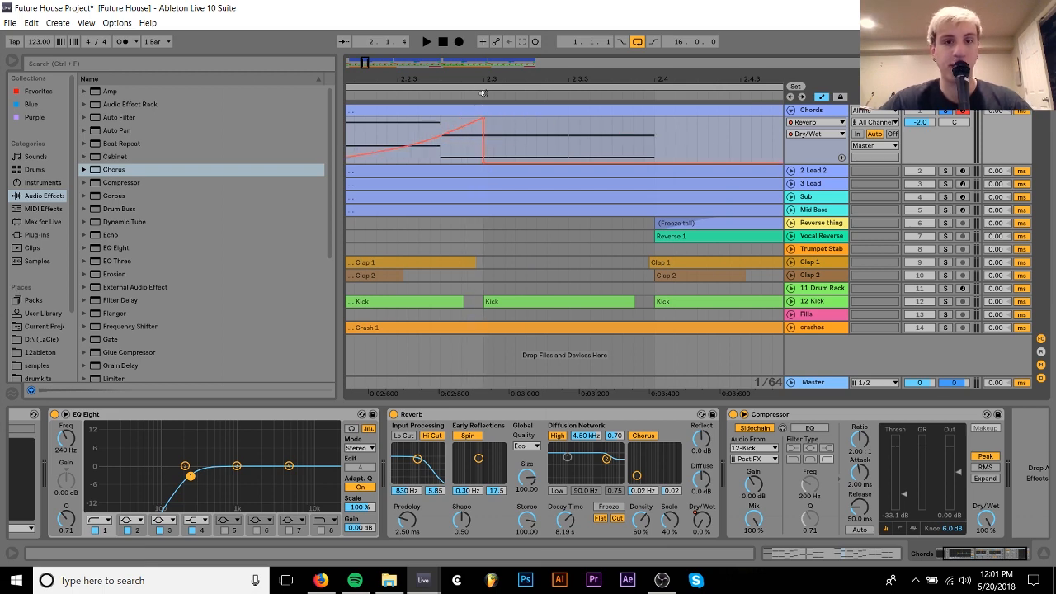
pyautogui.moveTo(452, 76); pyautogui.dragTo(582, 54)
pyautogui.click(508, 151)
pyautogui.press('space')
pyautogui.press('space')
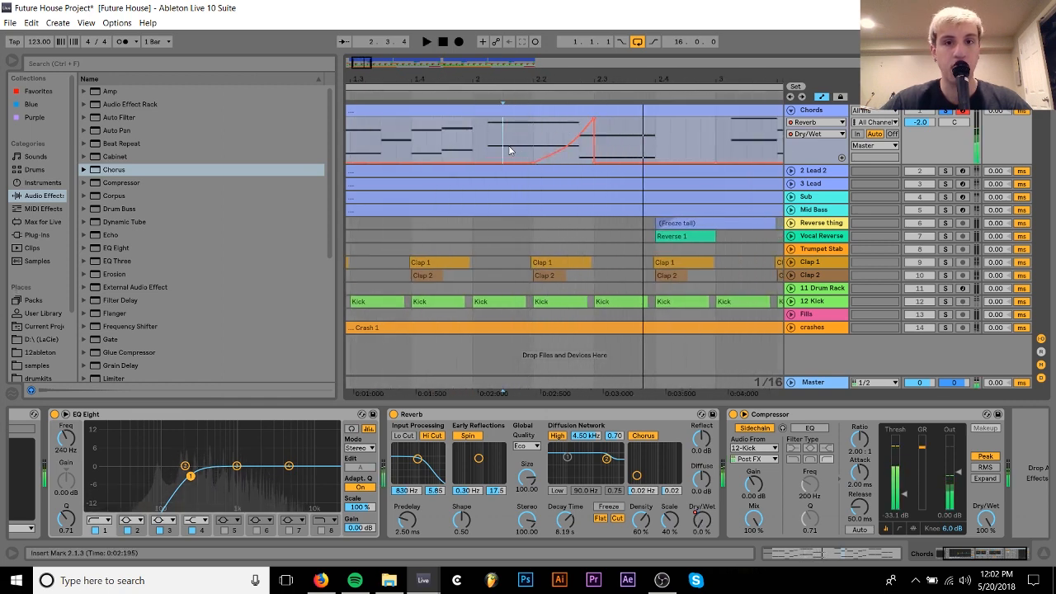
pyautogui.press('space')
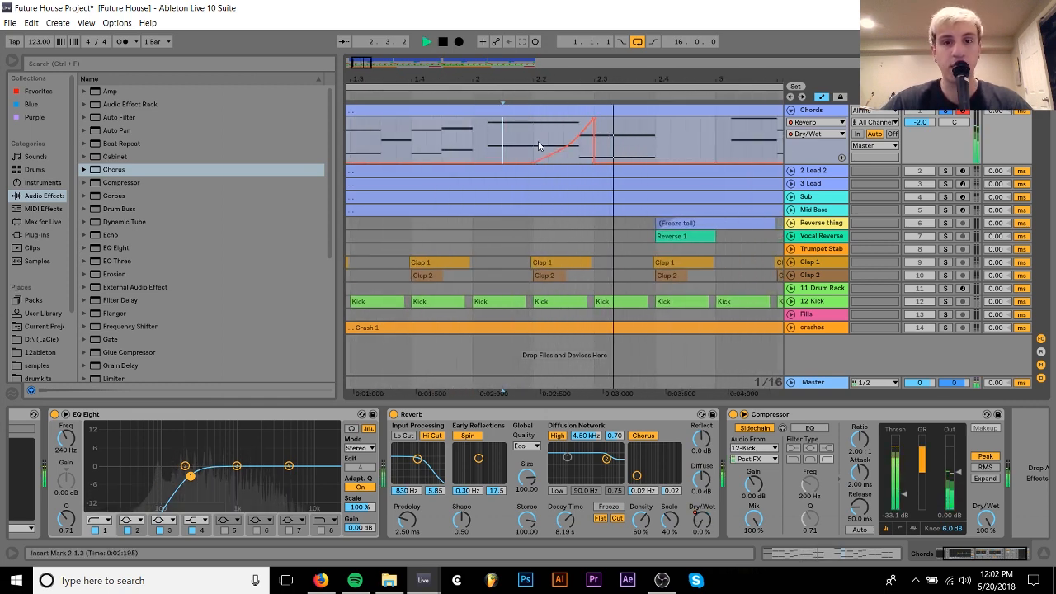
pyautogui.press('space')
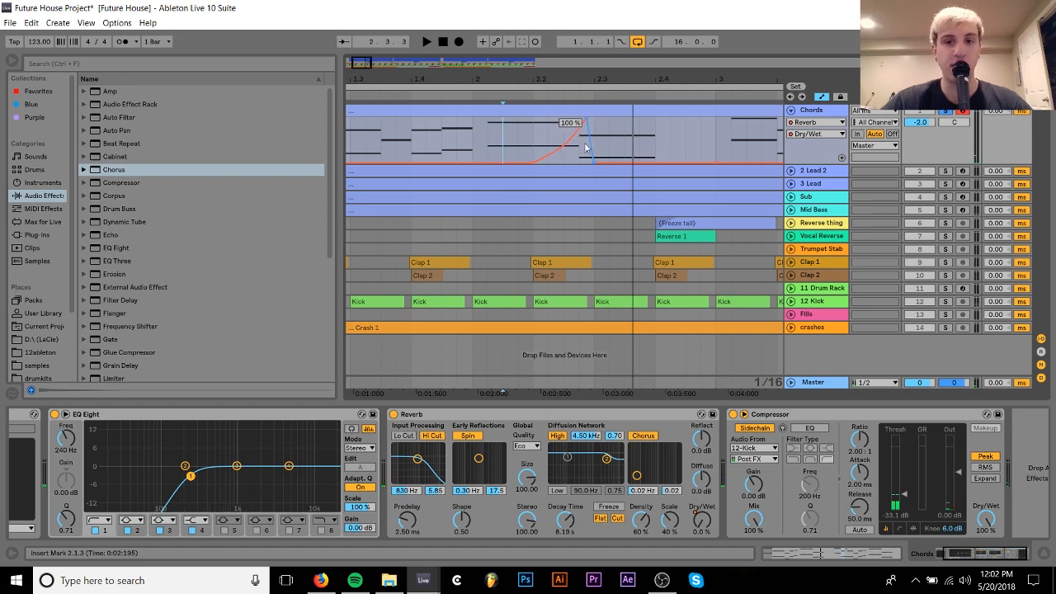
pyautogui.moveTo(594, 119); pyautogui.dragTo(587, 119)
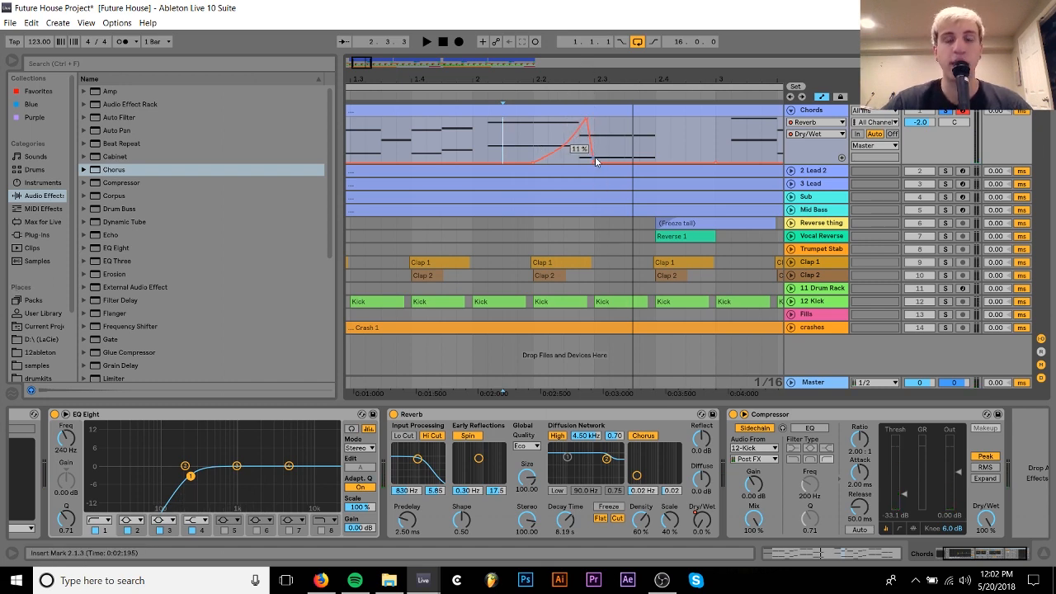
# Try replacing the Chords track's first Reverb Dry/Wet ramp with one rising to 100% between beat 2.4 and bar 3.
pyautogui.moveTo(635, 78); pyautogui.dragTo(388, 31)
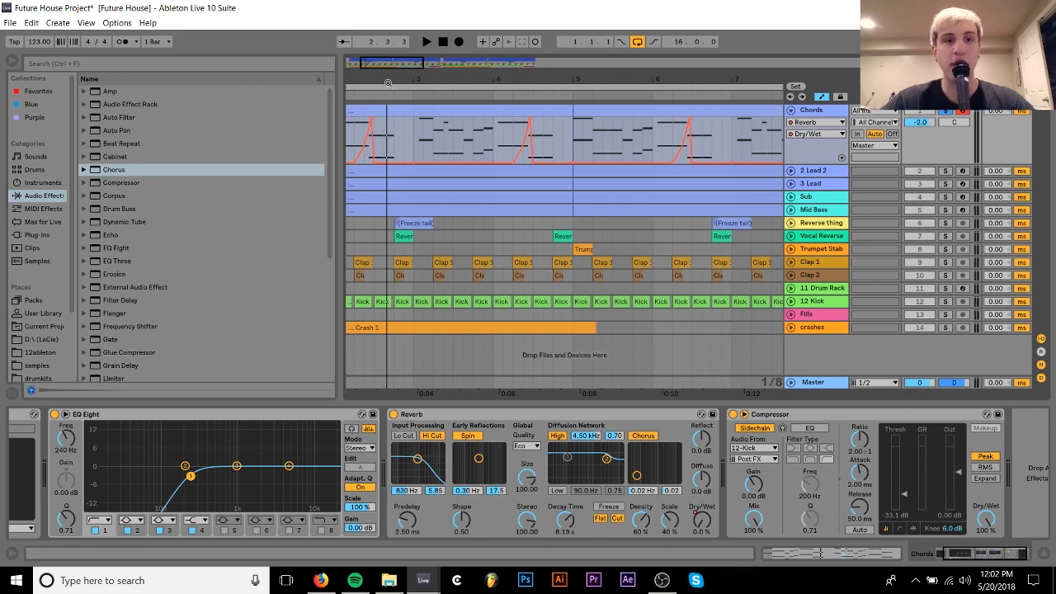
pyautogui.moveTo(387, 81); pyautogui.dragTo(478, 82)
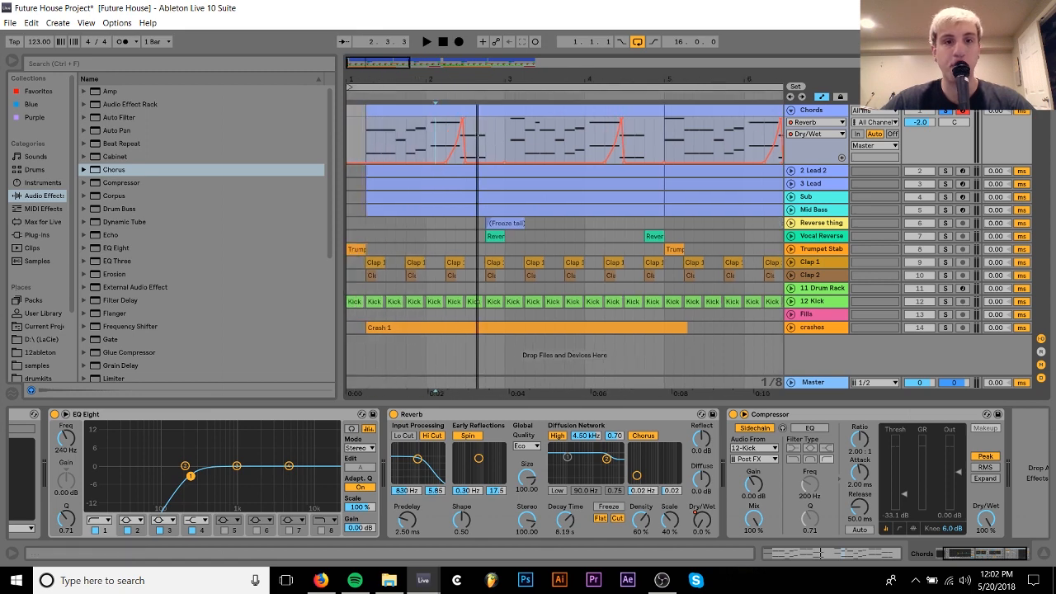
pyautogui.click(463, 121)
pyautogui.moveTo(492, 136); pyautogui.dragTo(498, 122)
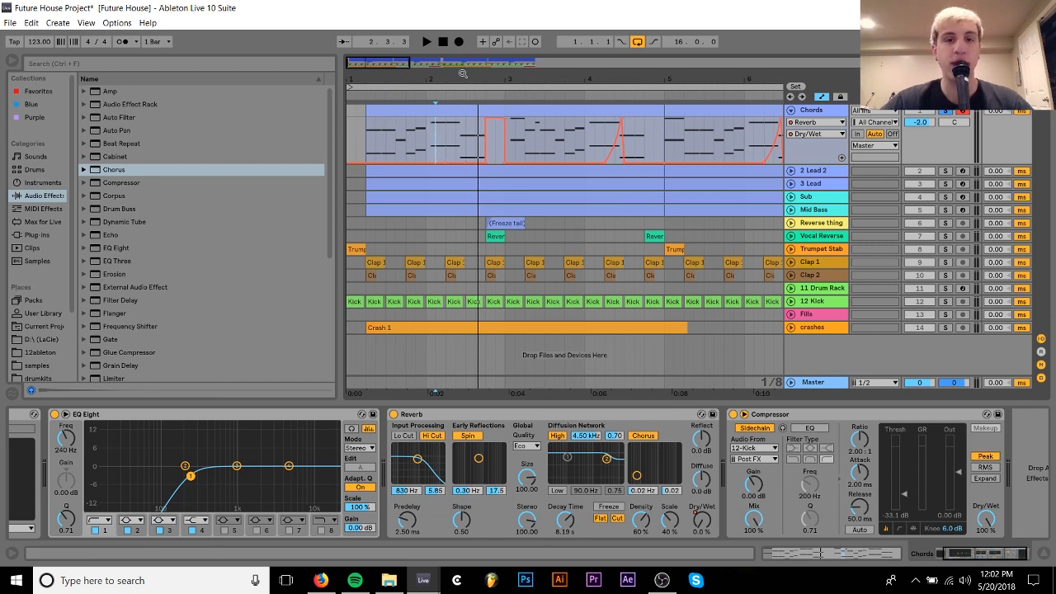
pyautogui.moveTo(465, 72); pyautogui.dragTo(489, 74)
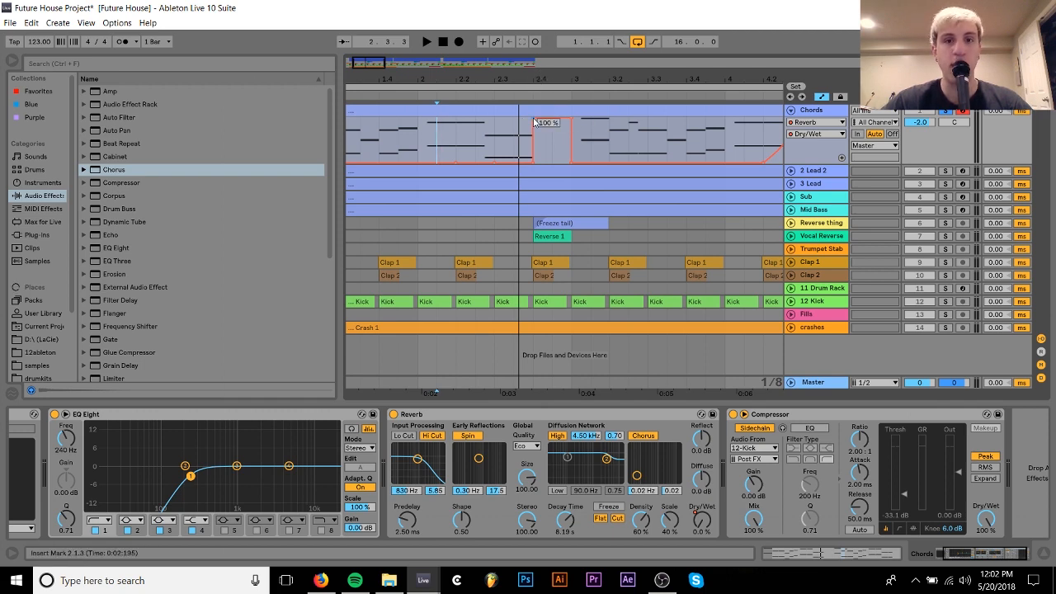
pyautogui.moveTo(533, 122); pyautogui.dragTo(537, 160)
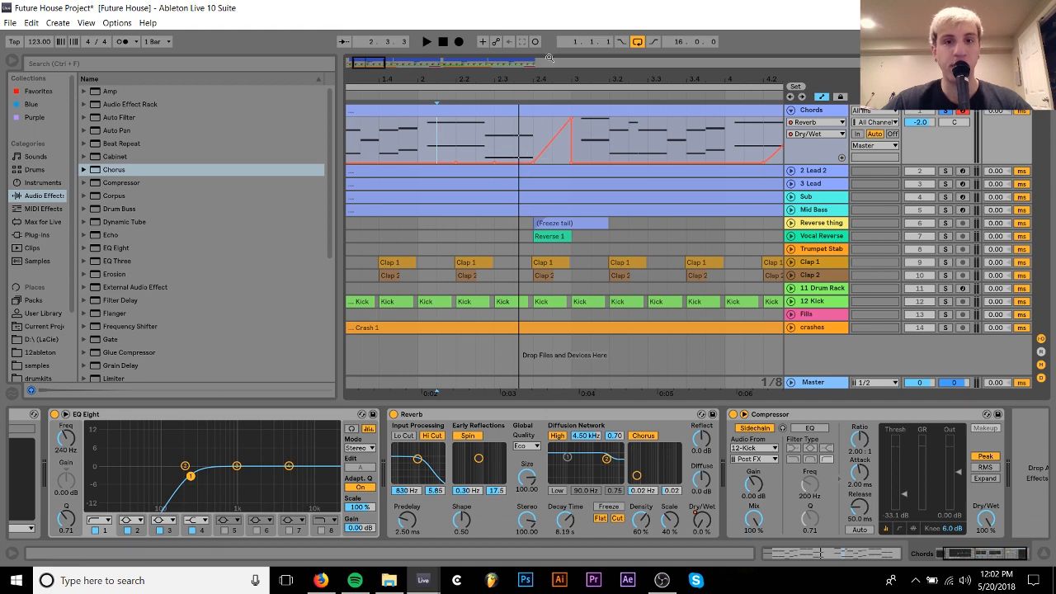
pyautogui.moveTo(534, 81)
pyautogui.mouseDown()
pyautogui.moveTo(617, 80)
pyautogui.moveTo(528, 65)
pyautogui.mouseUp()
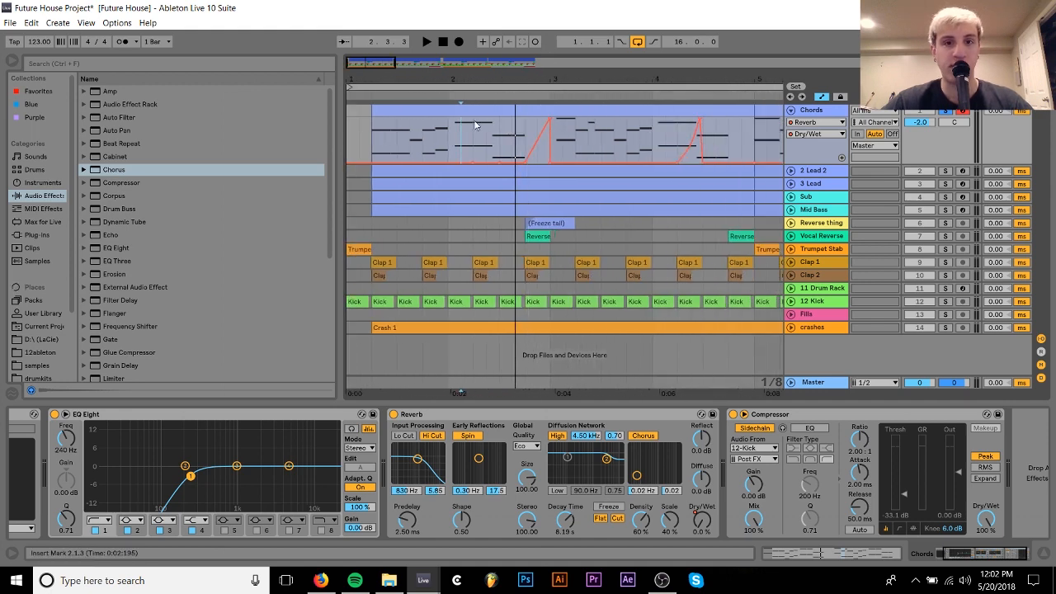
# Play the arrangement from 1.1.1 past the shifted reverb ramp, stop playback, and undo the ramp edits.
pyautogui.click(350, 134)
pyautogui.press('space')
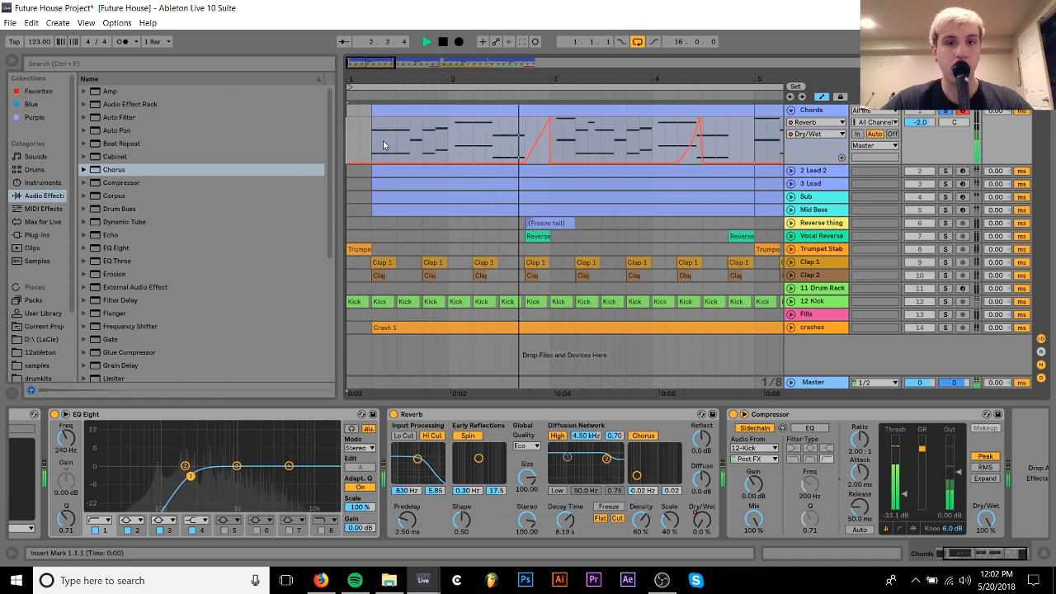
pyautogui.press('space')
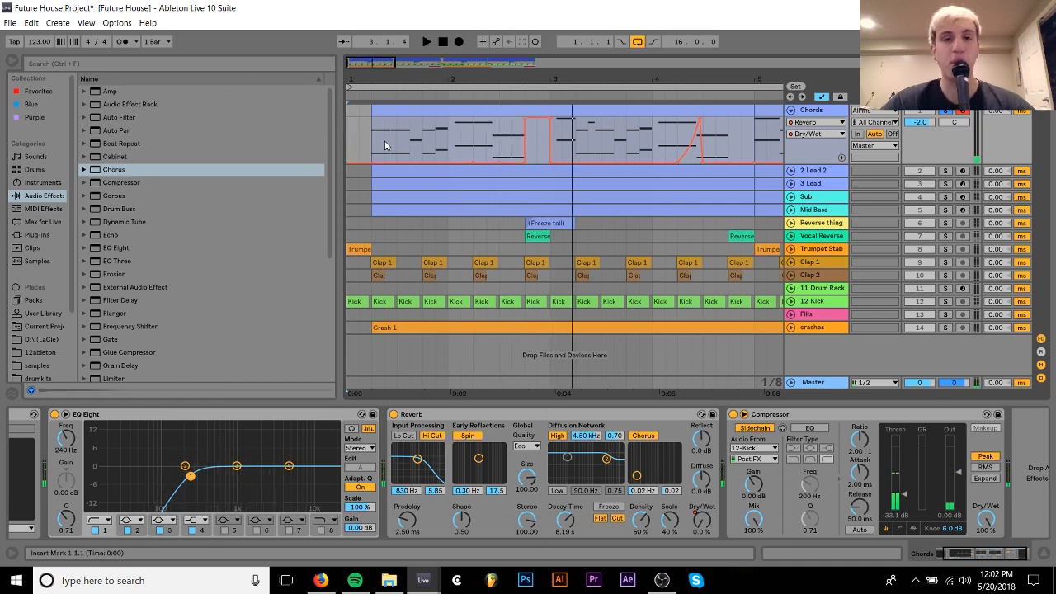
pyautogui.hotkey('ctrl', 'z')
pyautogui.hotkey('ctrl', 'z')
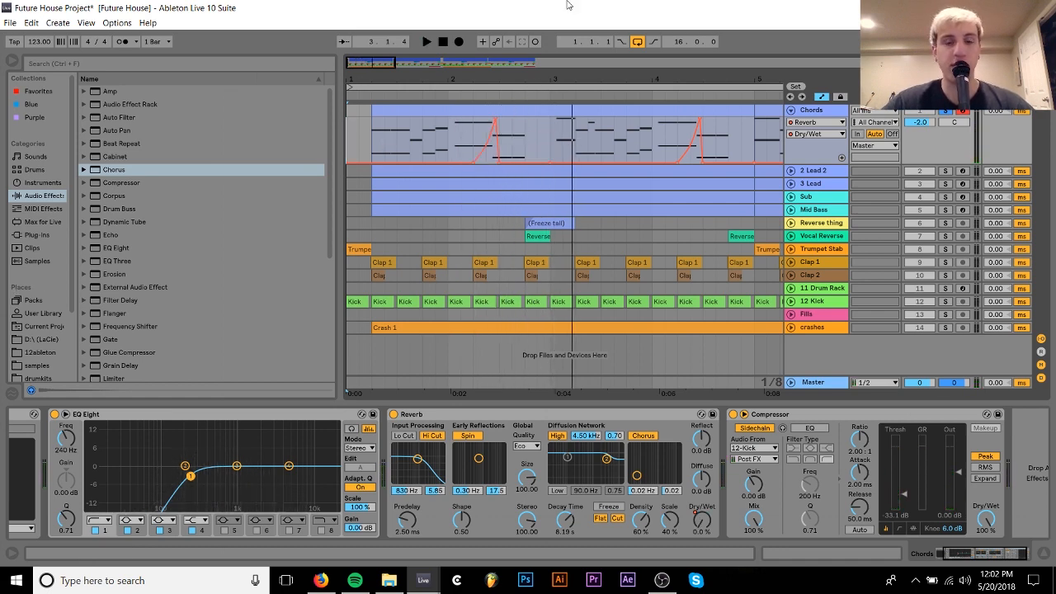
# Audition the bar 2 reverb ramp from 2.1.3, stop playback, and select the Chords track's sidechain Compressor.
pyautogui.click(460, 140)
pyautogui.press('space')
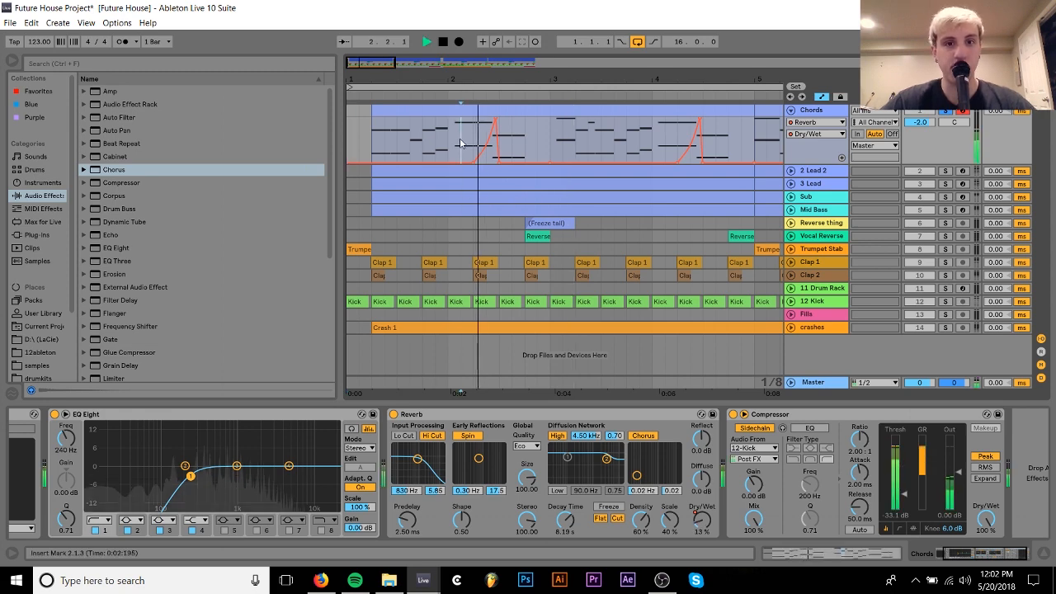
pyautogui.press('space')
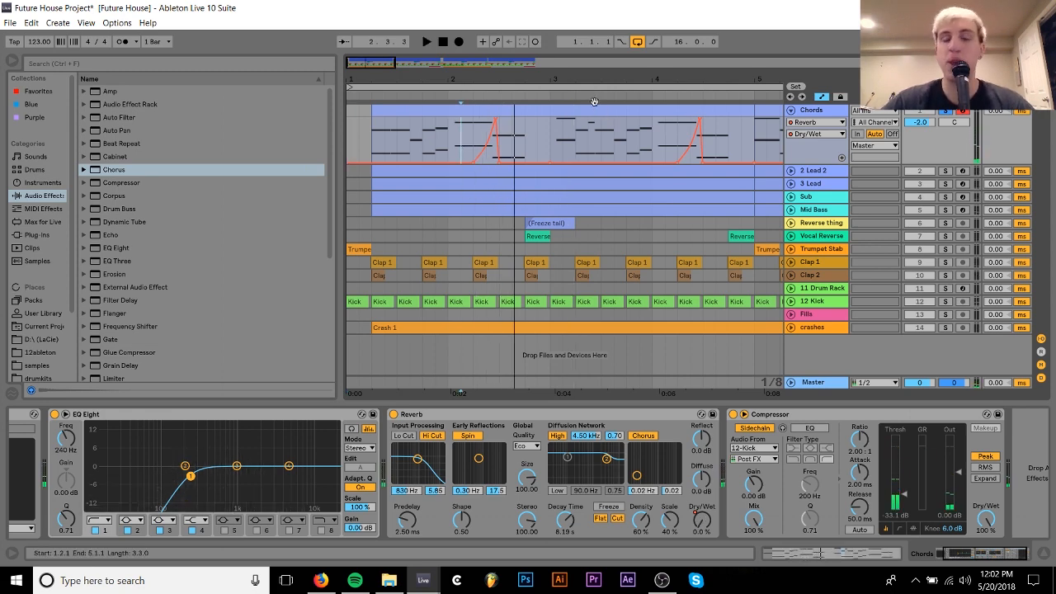
pyautogui.press('-')
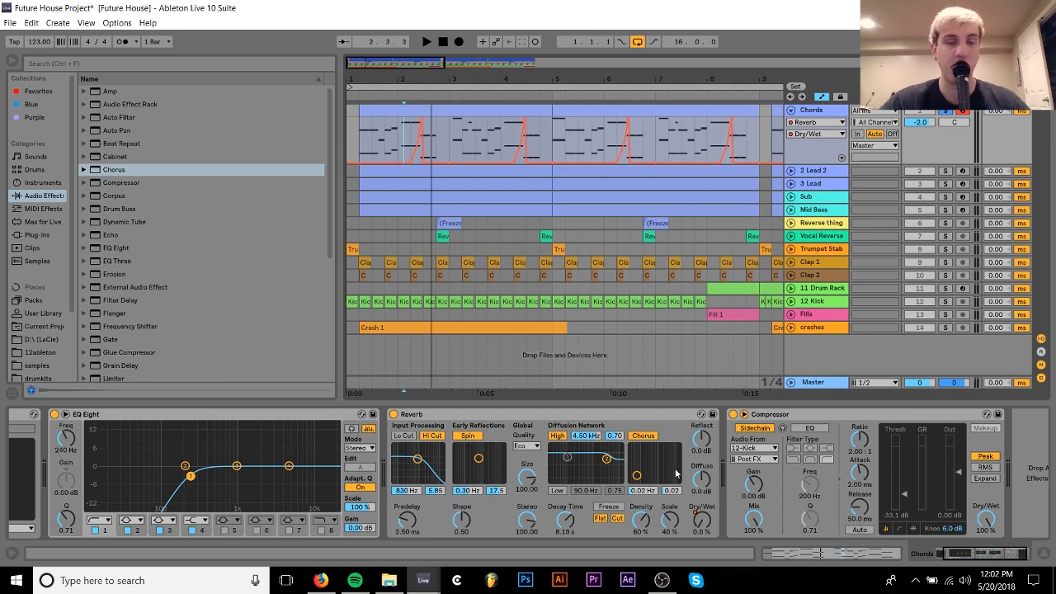
pyautogui.click(763, 417)
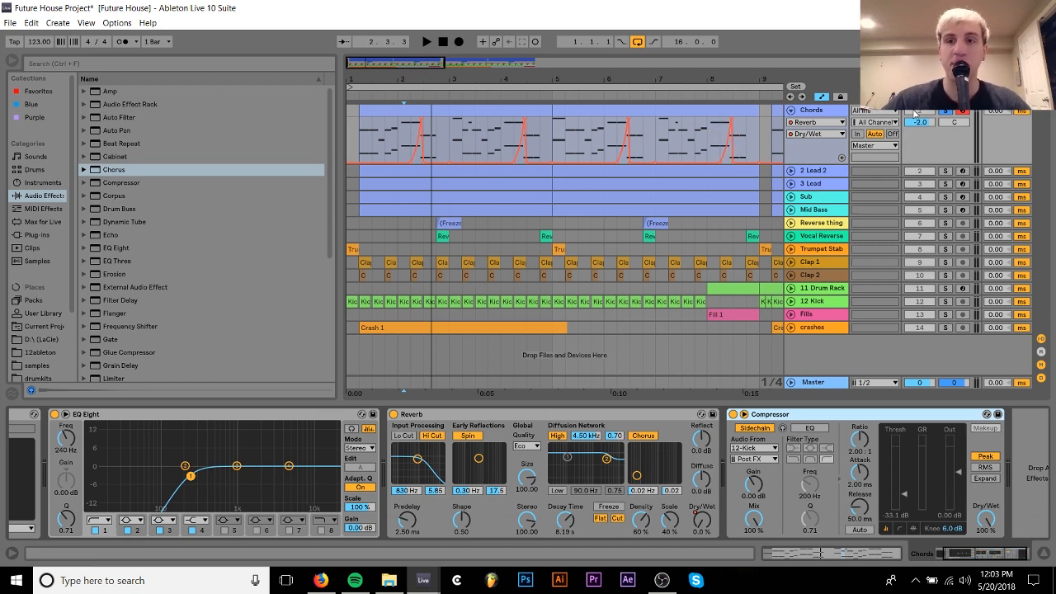
# Switch the solo from Chords to 2 Lead 2 and unfold the 2 Lead 2 and 3 Lead tracks.
pyautogui.click(946, 112)
pyautogui.click(945, 171)
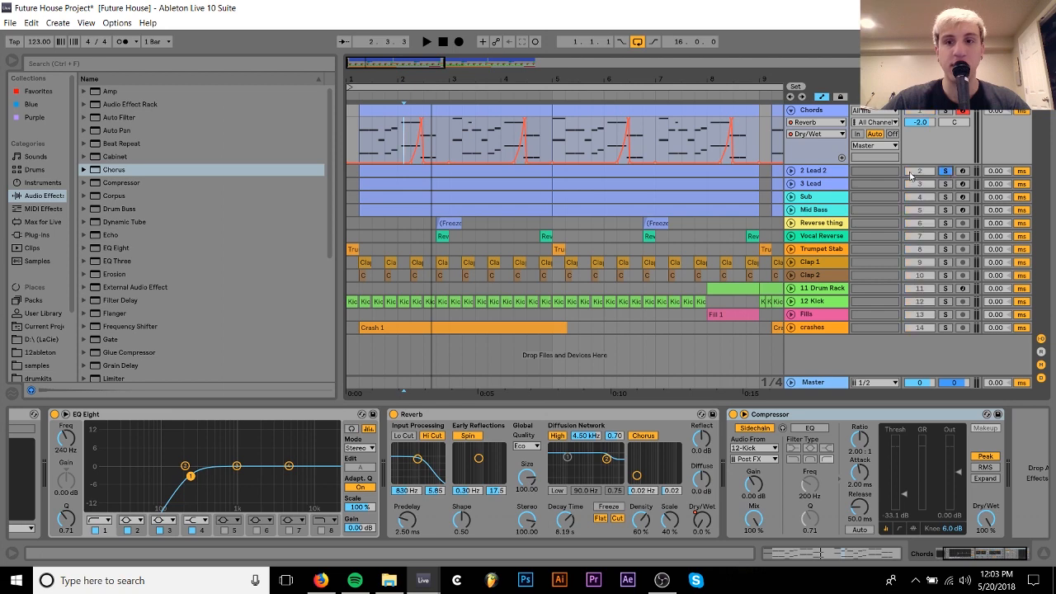
pyautogui.click(790, 170)
pyautogui.click(790, 231)
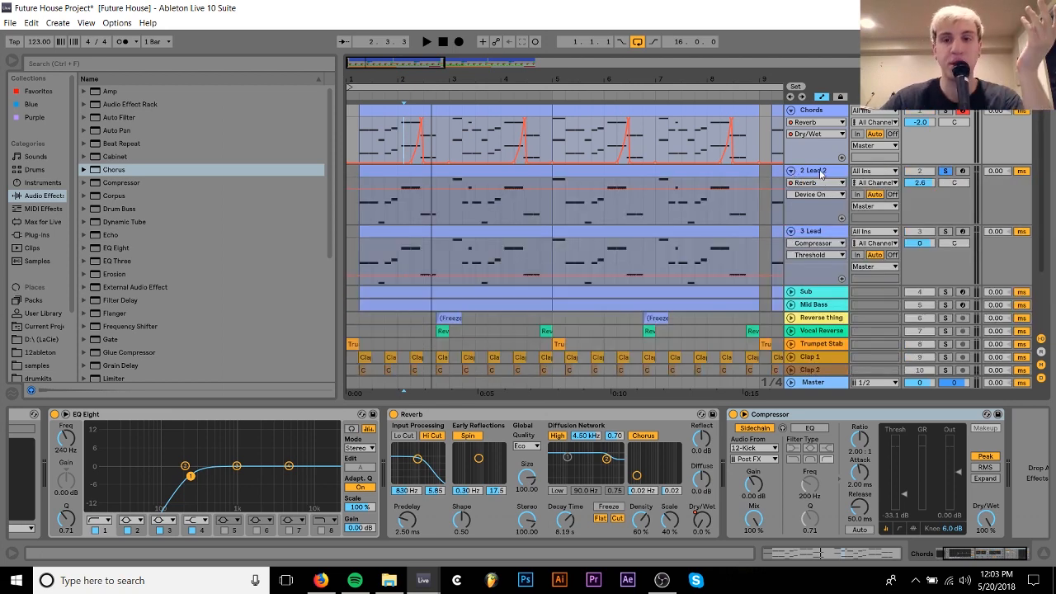
# Show the 2 Lead 2 track's sampler and effects, and arm the track to audition its sound.
pyautogui.click(812, 171)
pyautogui.click(815, 232)
pyautogui.click(804, 179)
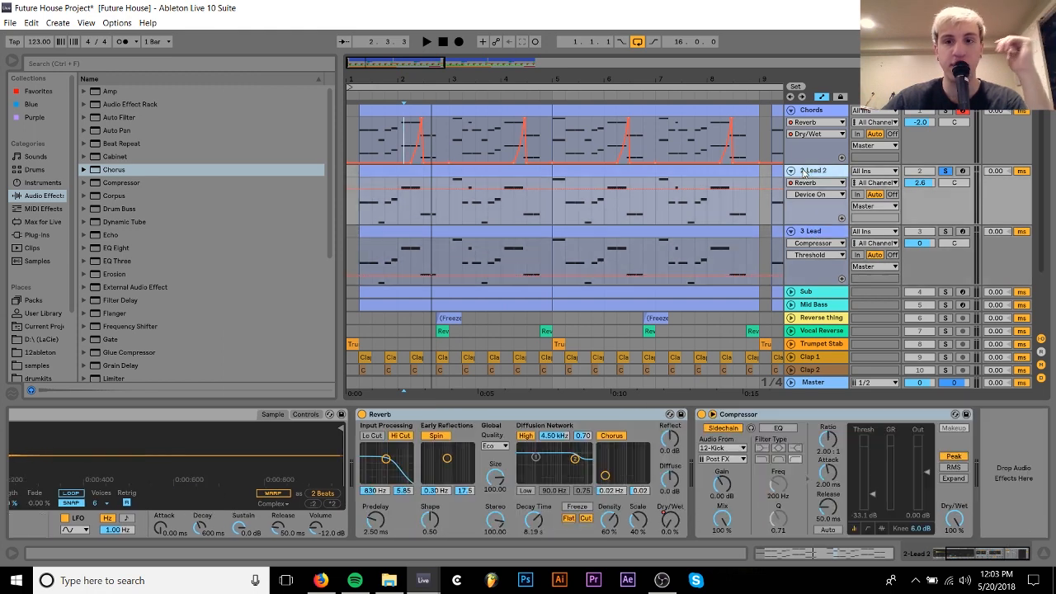
pyautogui.click(647, 478)
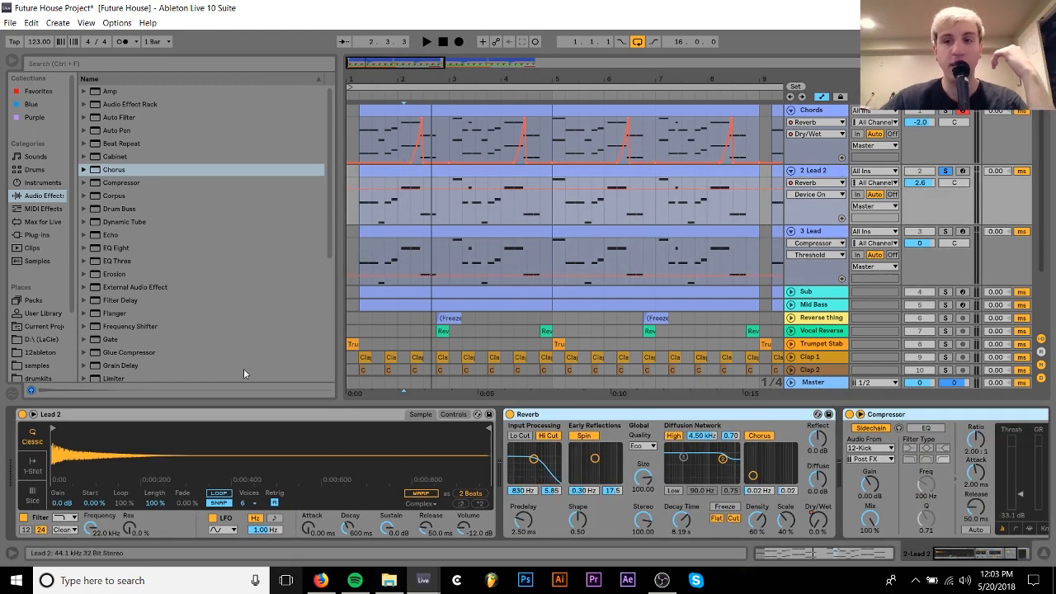
pyautogui.click(961, 172)
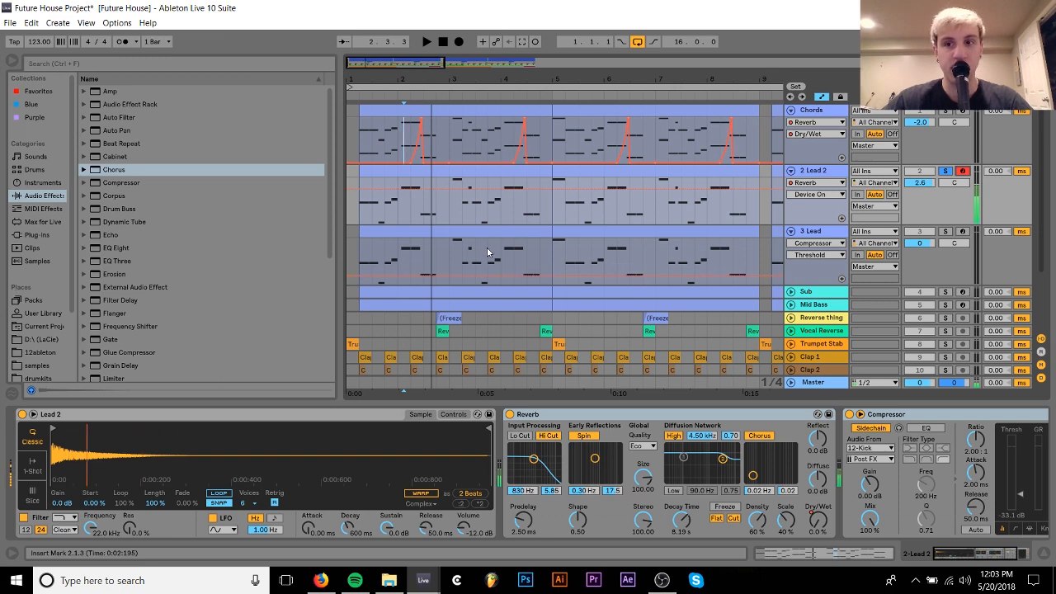
# Solo and arm the 3 Lead track to audition its sound, and clear the solo.
pyautogui.click(945, 232)
pyautogui.click(961, 232)
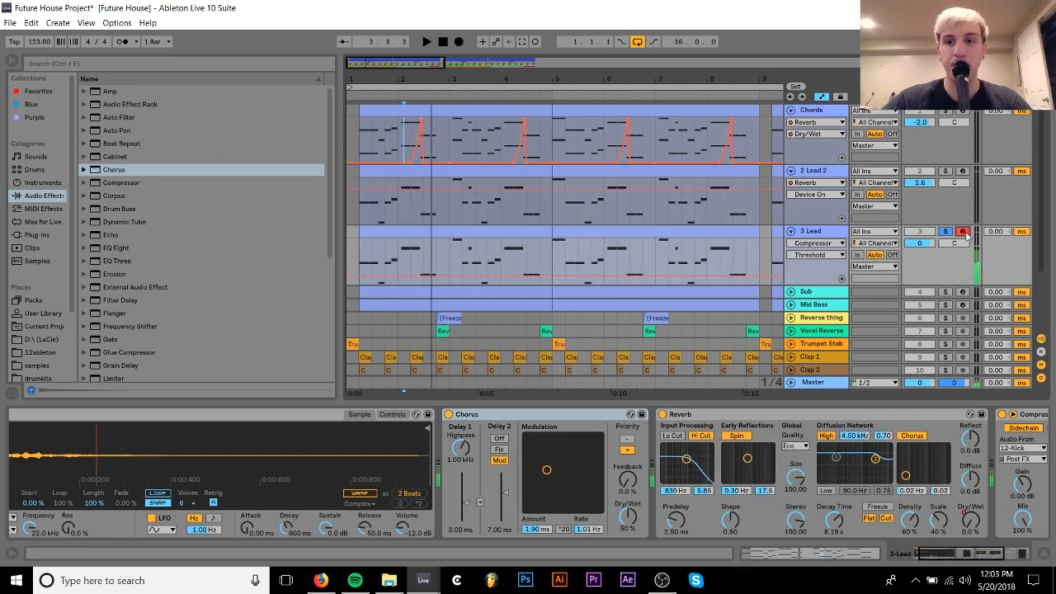
pyautogui.click(947, 234)
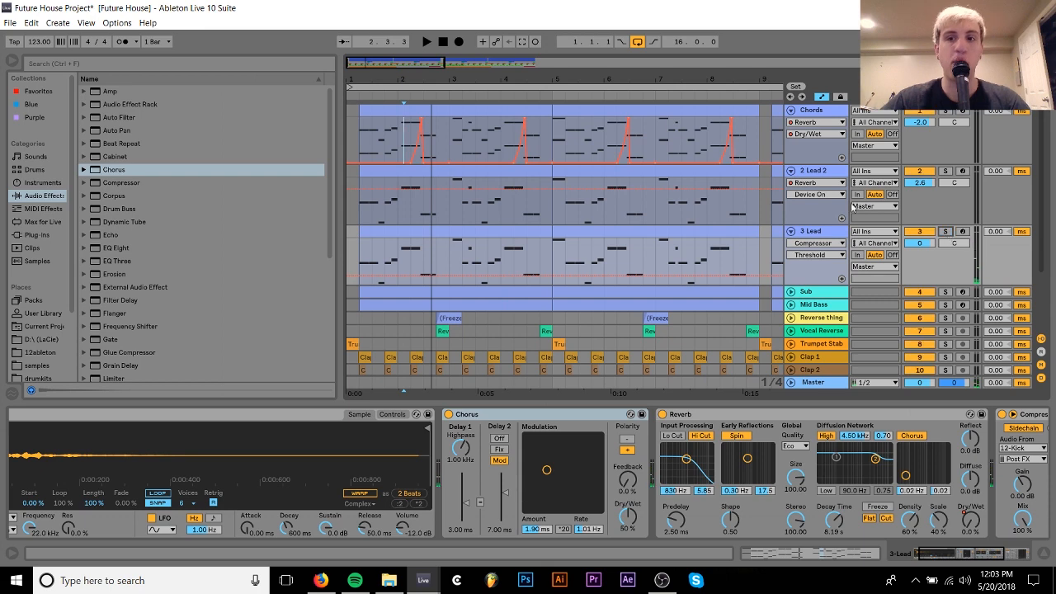
# Select 2 Lead 2, place the insert marker at 1.1.1, and arm the track.
pyautogui.click(415, 185)
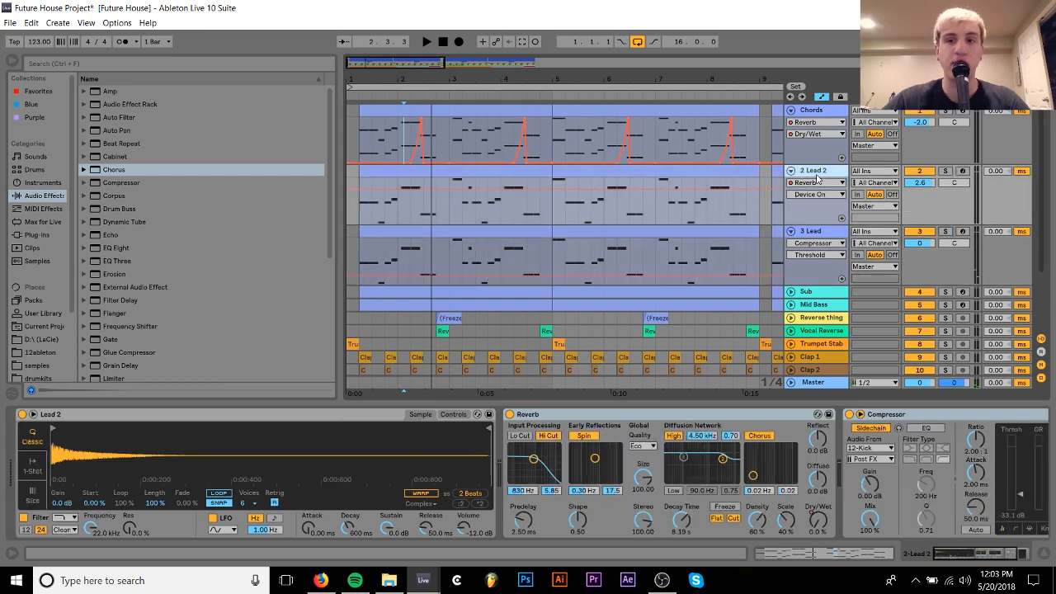
pyautogui.click(364, 166)
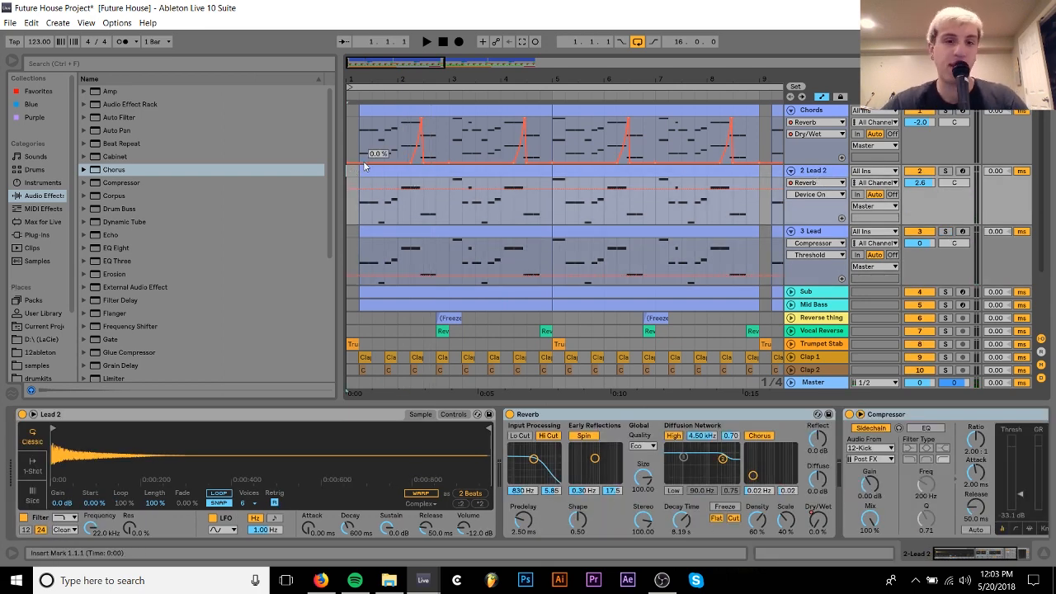
pyautogui.click(963, 170)
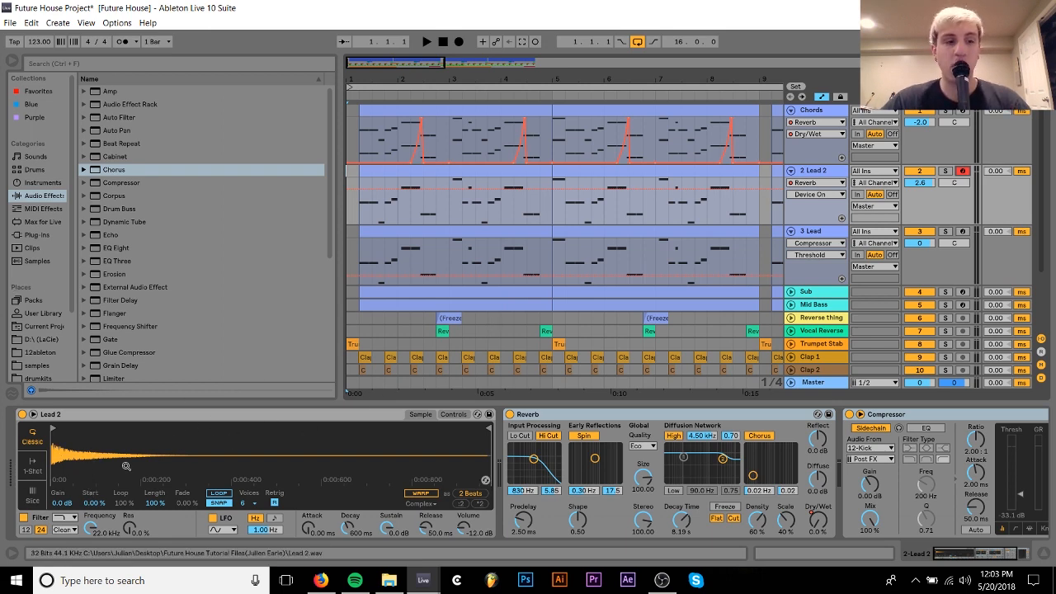
# Insert a MIDI track below 2 Lead 2 and load Omnisphere from the 64 bit plug-ins onto it.
pyautogui.click(33, 235)
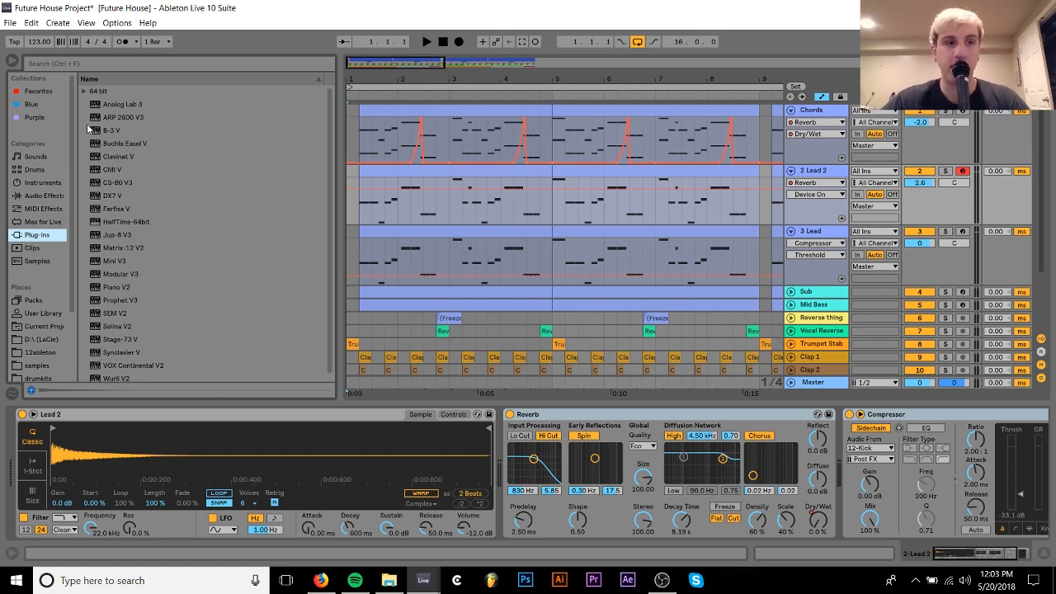
pyautogui.click(85, 97)
pyautogui.hotkey('ctrl', 'shift', 't')
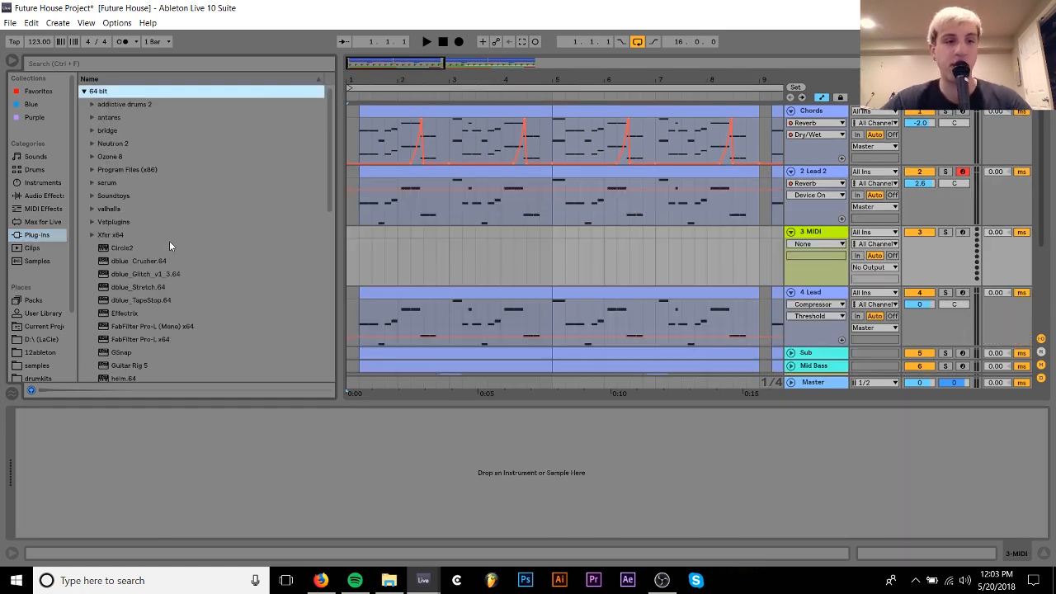
pyautogui.scroll(-3, 168, 242)
pyautogui.scroll(-5, 168, 243)
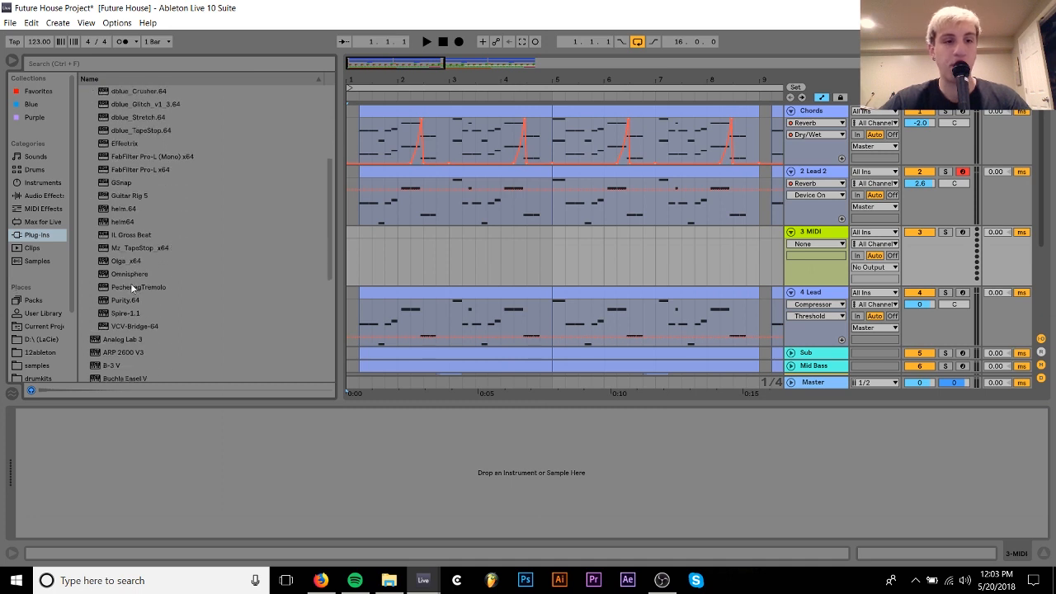
pyautogui.click(130, 277)
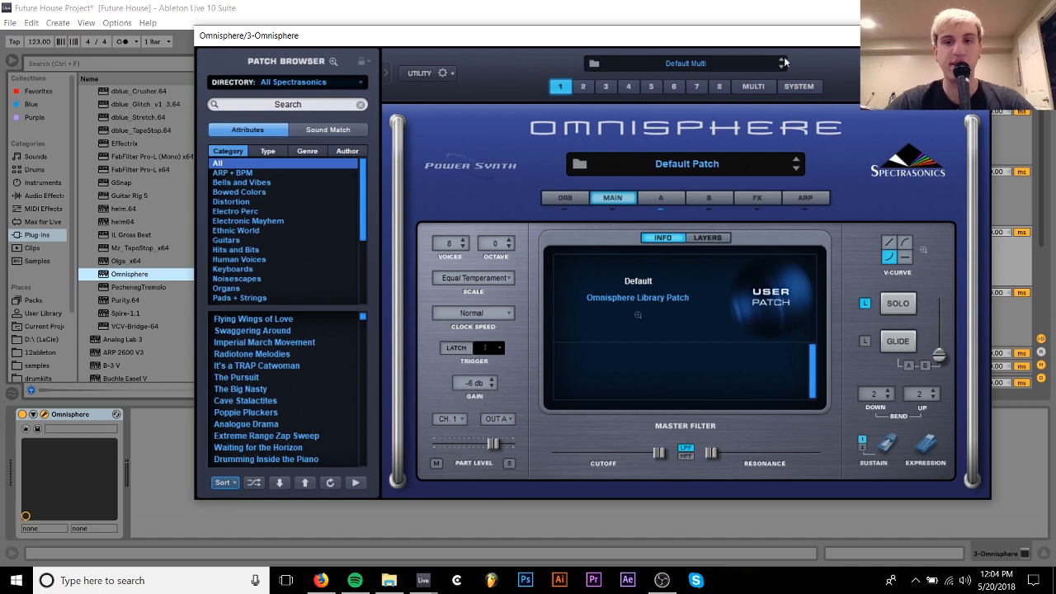
# Search Omnisphere's patch browser for "piano".
pyautogui.moveTo(786, 37); pyautogui.dragTo(634, 32)
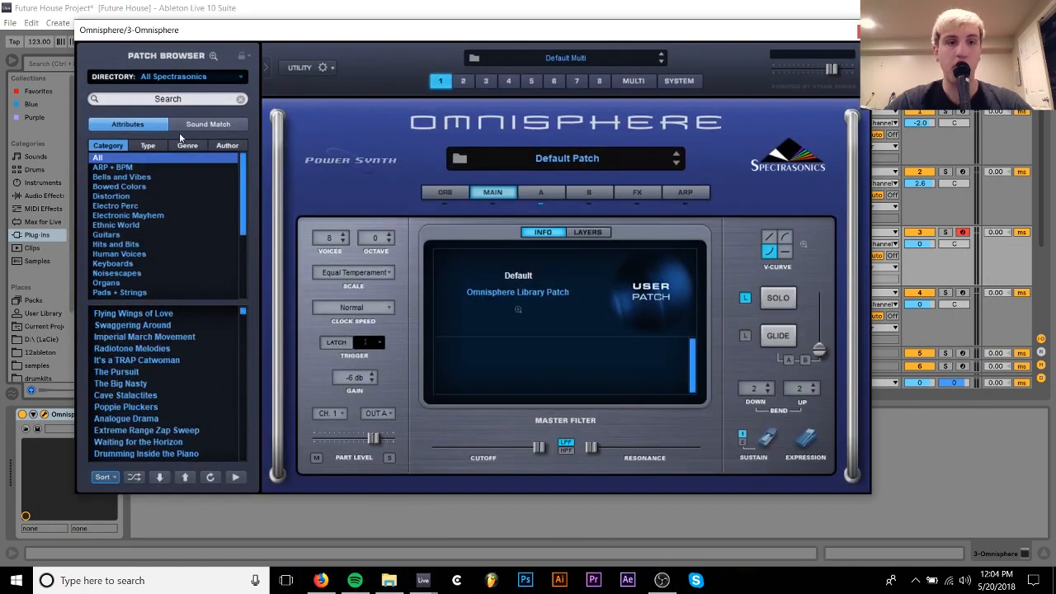
pyautogui.click(163, 100)
pyautogui.write('piano')
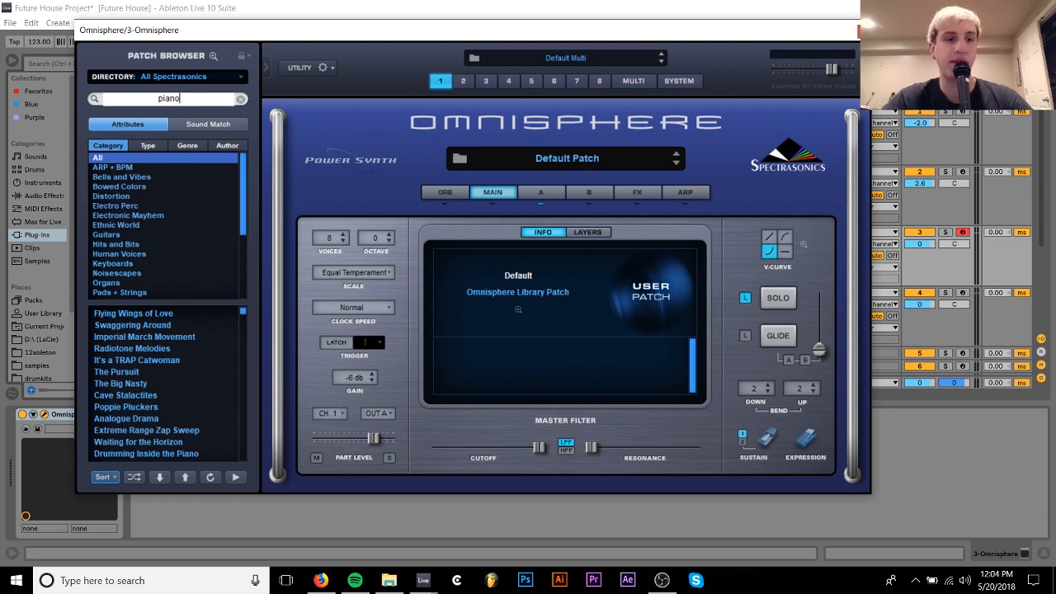
pyautogui.press('Return')
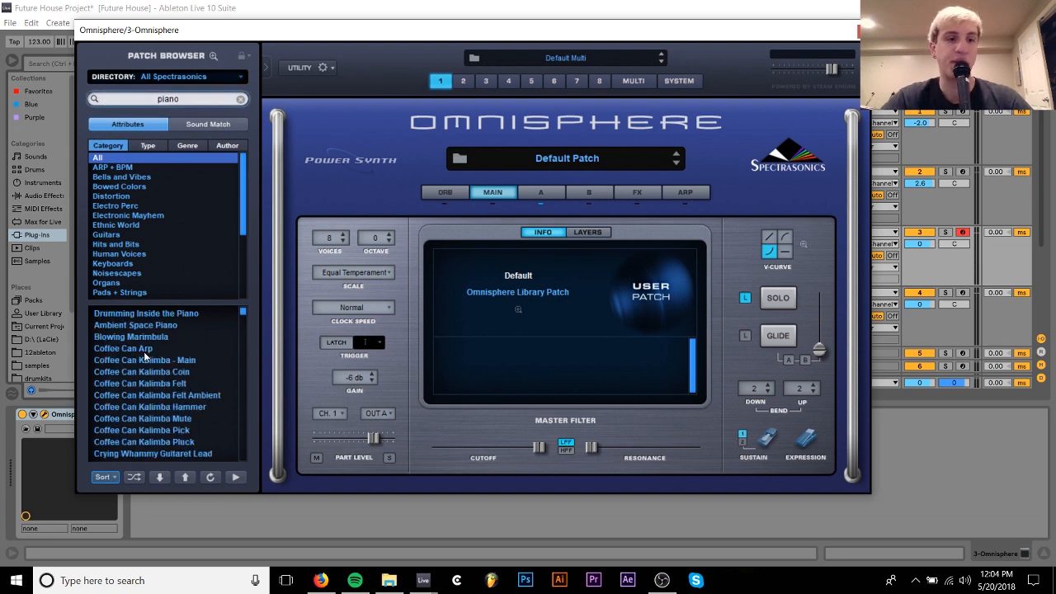
# Load the Coffee Can Kalimba - Main patch and audition it, shifting the computer keyboard's octave down and back up.
pyautogui.click(148, 362)
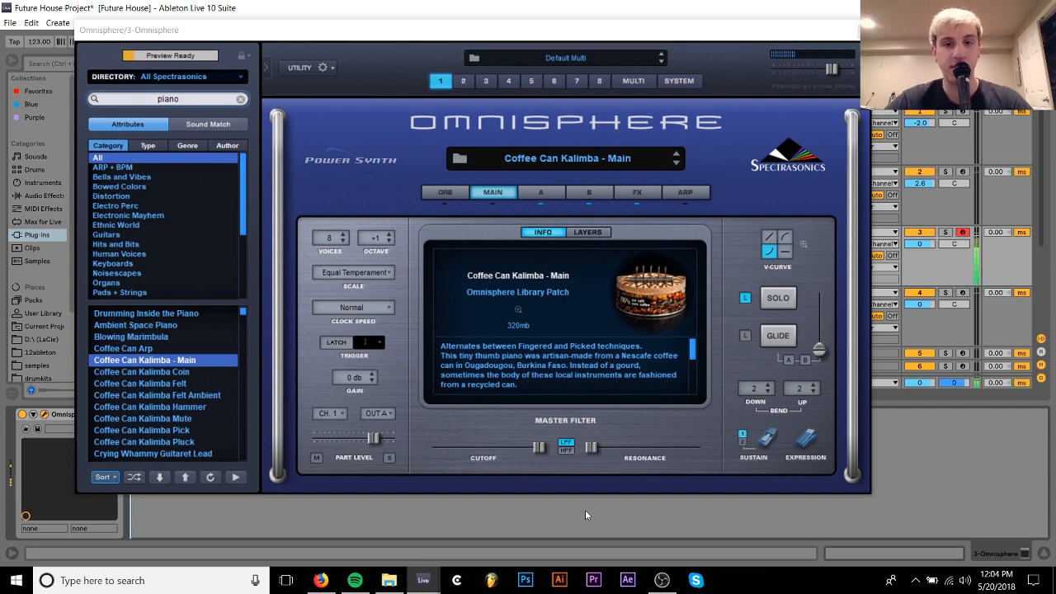
pyautogui.press('z')
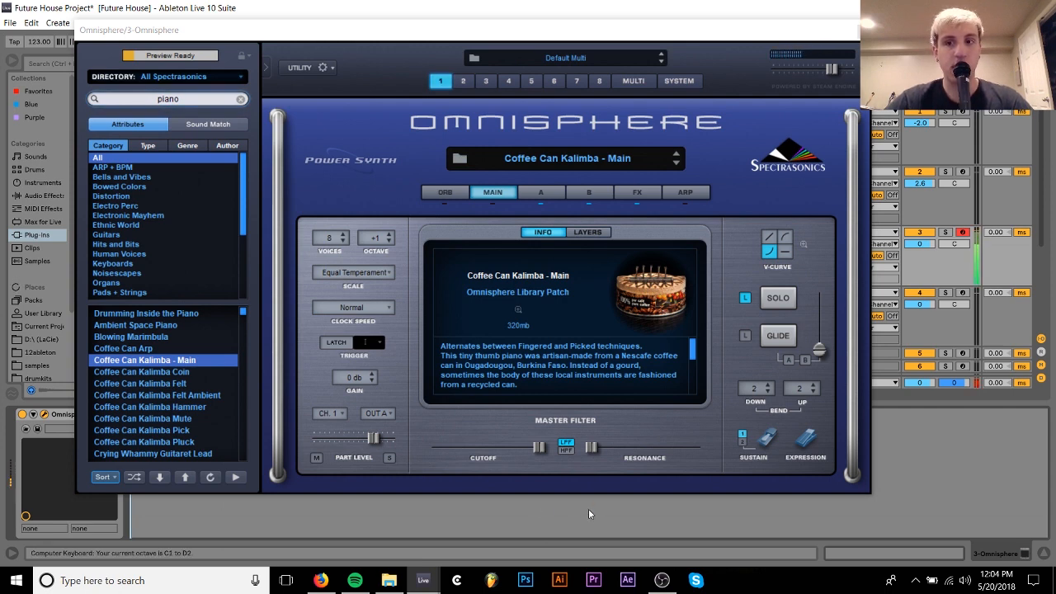
pyautogui.press('x')
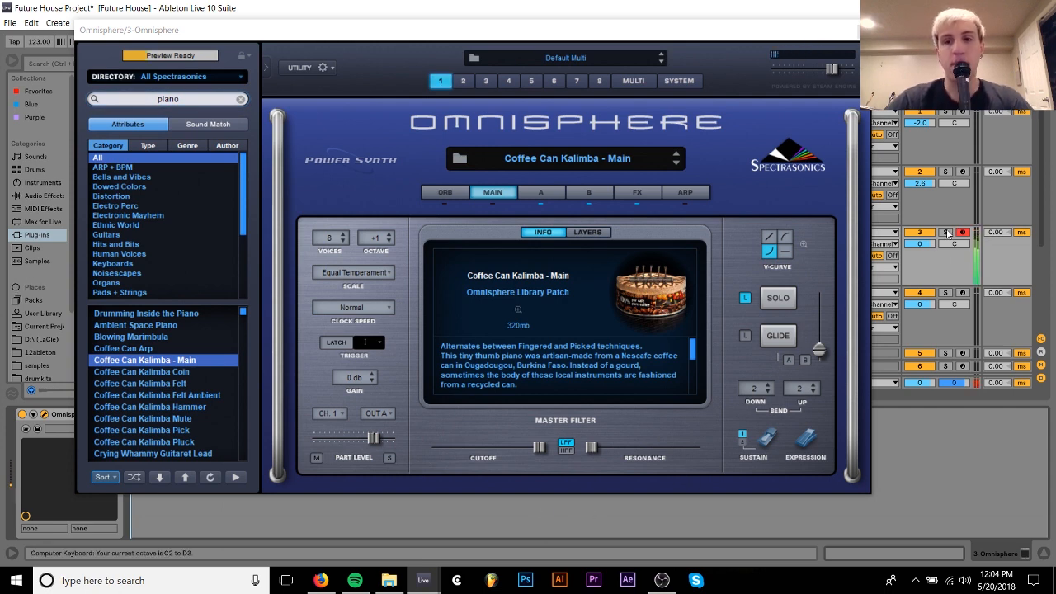
# Close the Omnisphere window and delete the 3 Omnisphere track.
pyautogui.click(858, 30)
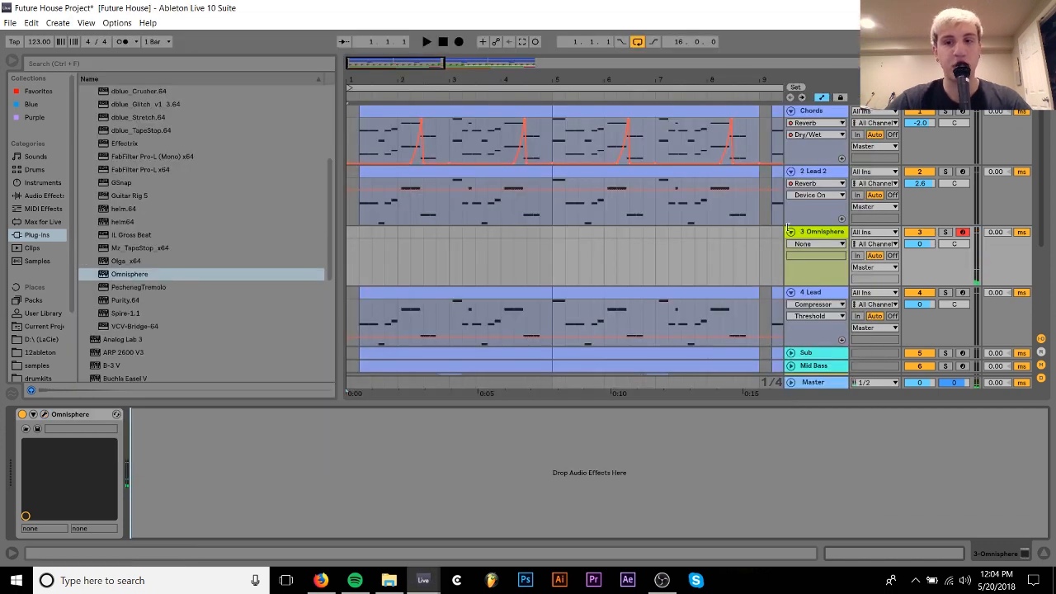
pyautogui.click(814, 233)
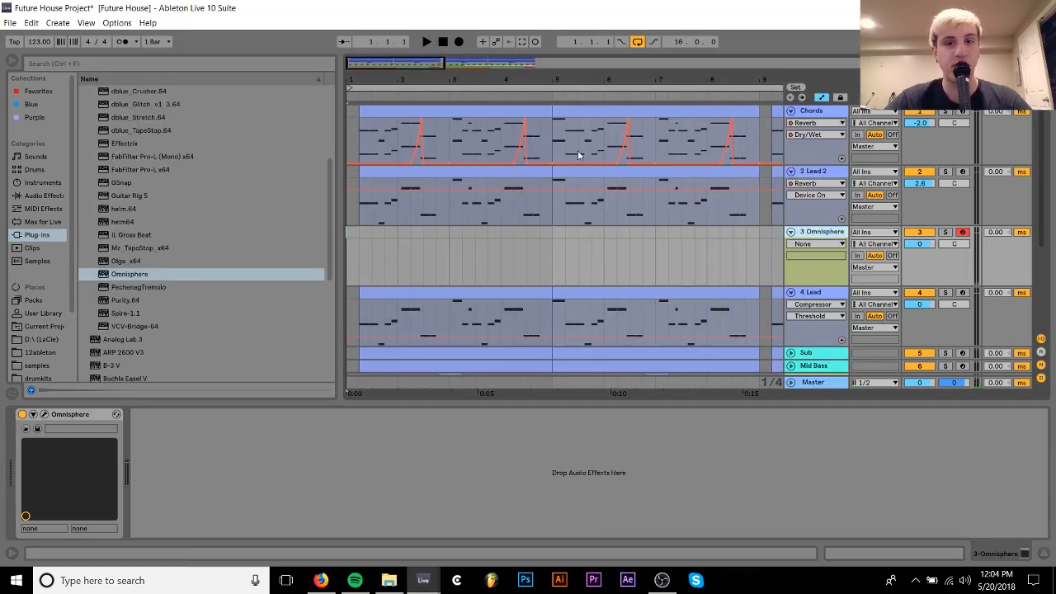
pyautogui.press('Delete')
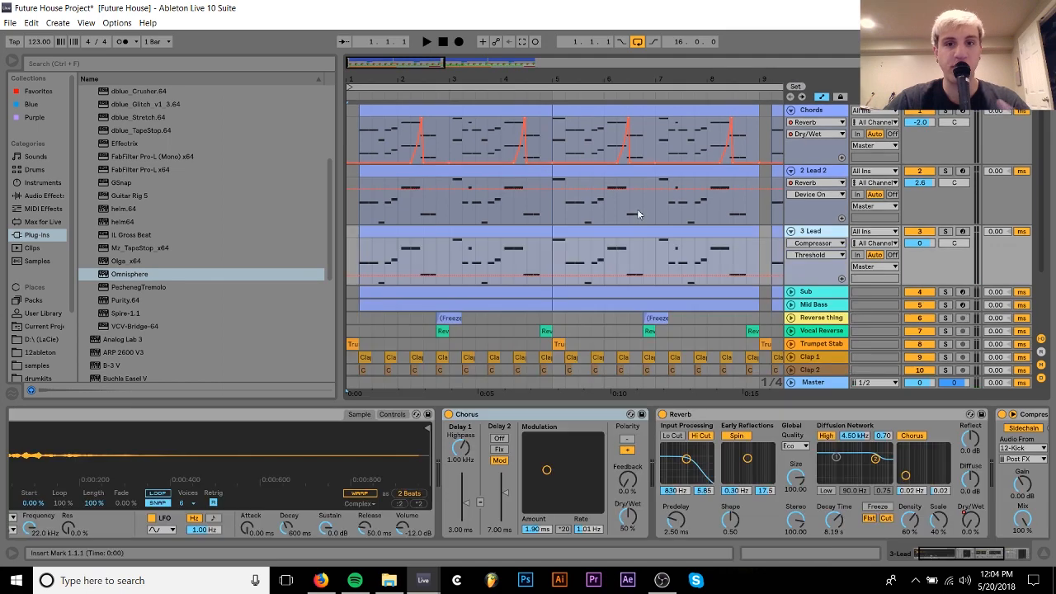
# Play from the 2 Lead 2 clip at 5.1.1, soloing 3 Lead and 2 Lead 2 in turn, and clear the solo and stop.
pyautogui.click(618, 170)
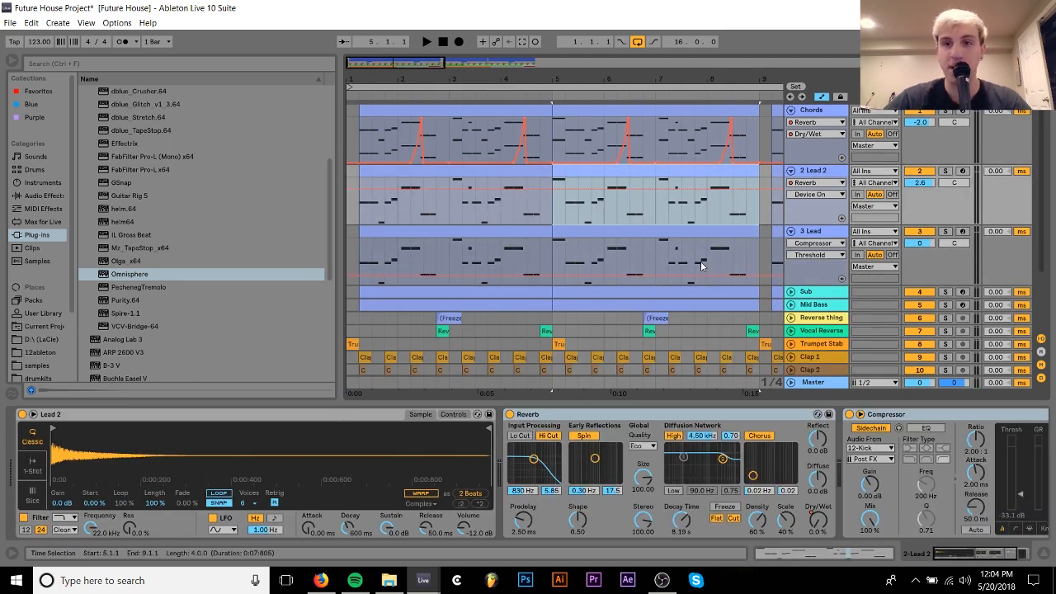
pyautogui.click(944, 232)
pyautogui.press('space')
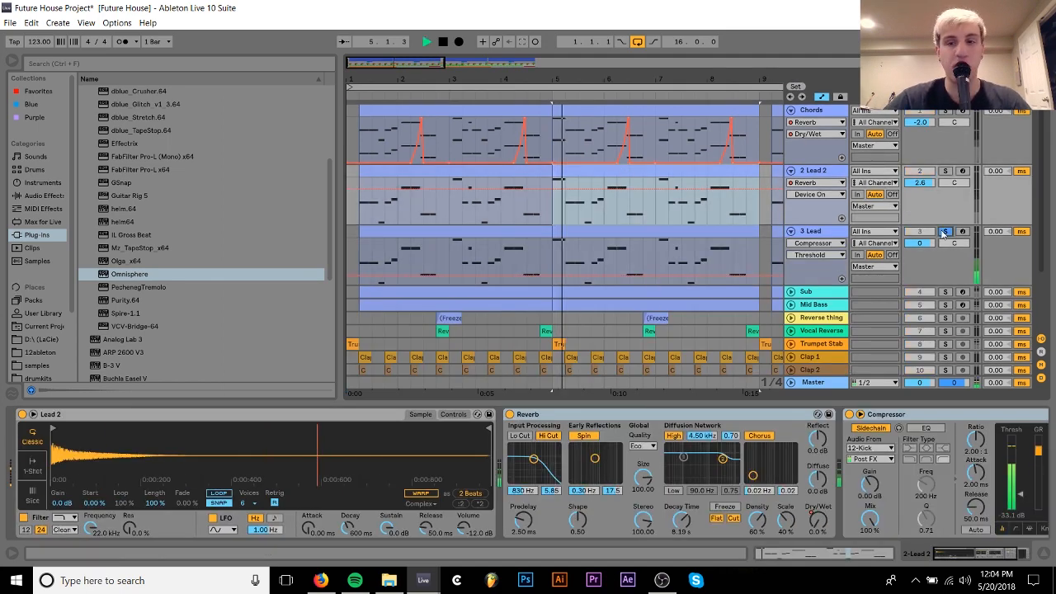
pyautogui.click(945, 170)
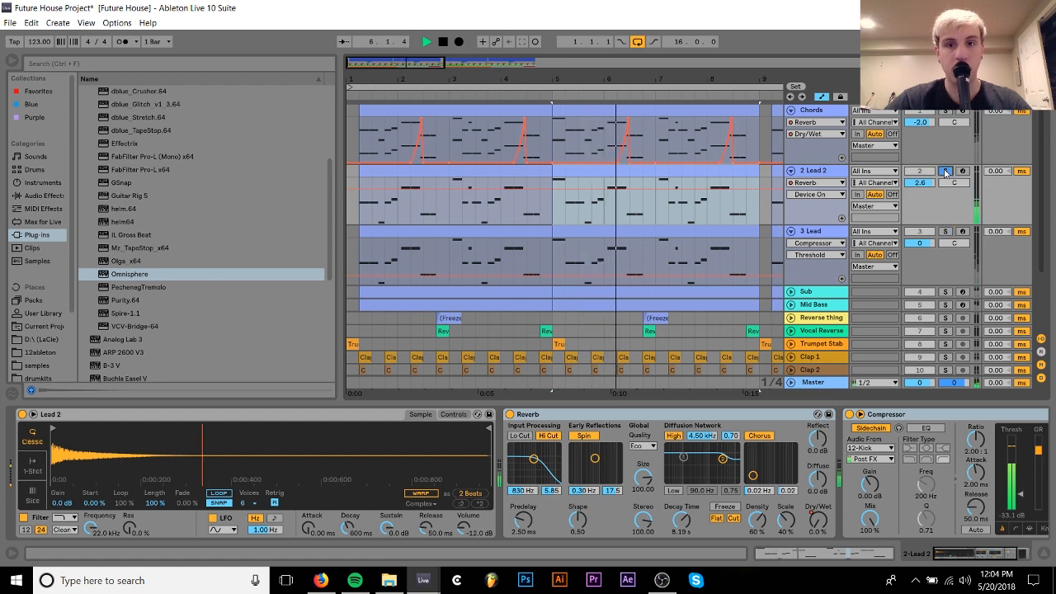
pyautogui.click(945, 171)
pyautogui.press('space')
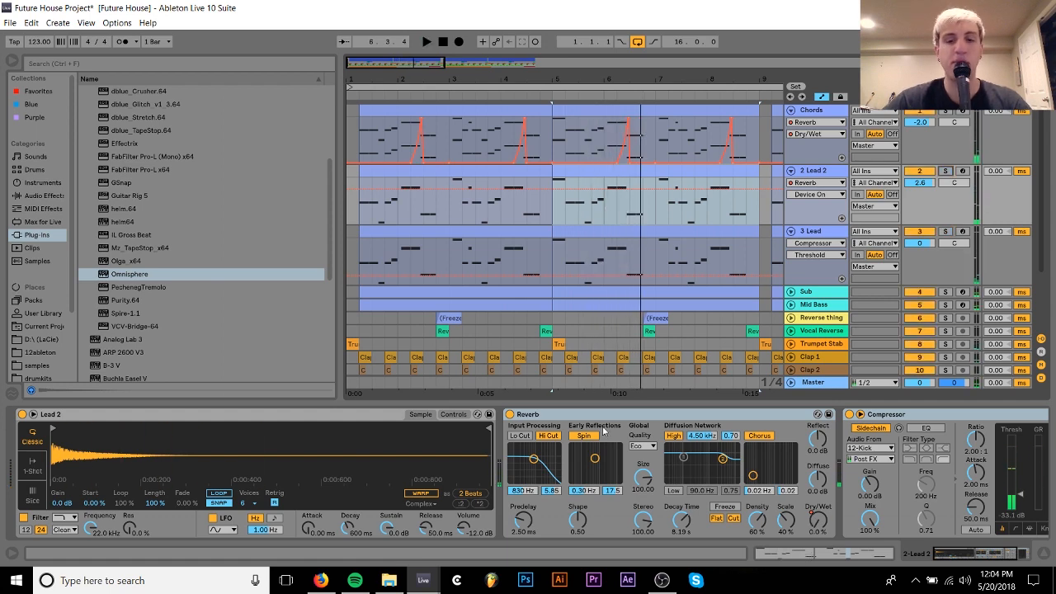
# Show the Reverb's Dry/Wet automation on the 2 Lead 2 track and view the rest of its device chain.
pyautogui.click(818, 235)
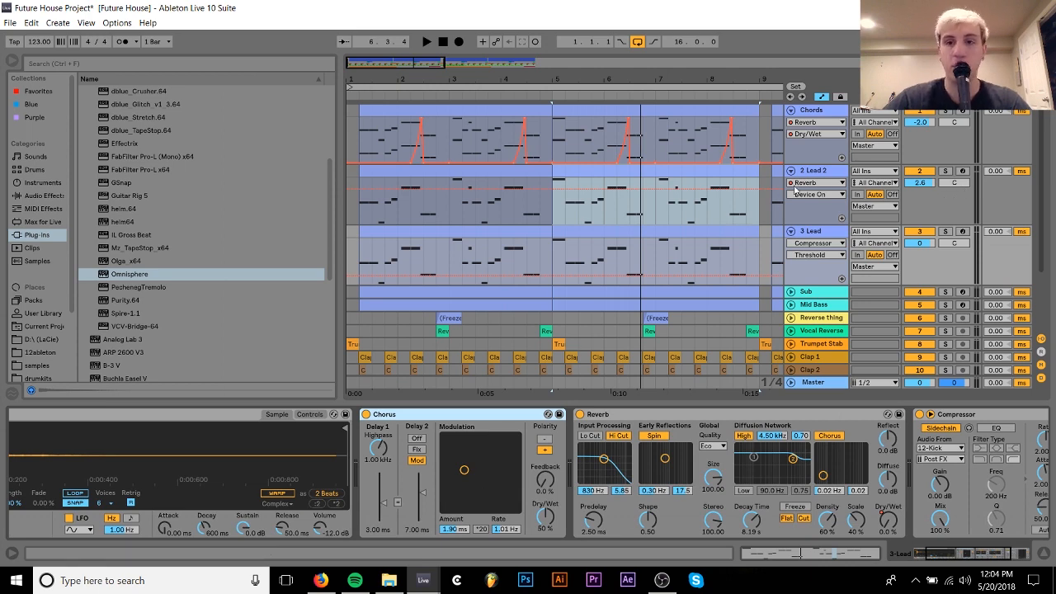
pyautogui.click(796, 182)
pyautogui.click(808, 174)
pyautogui.click(808, 175)
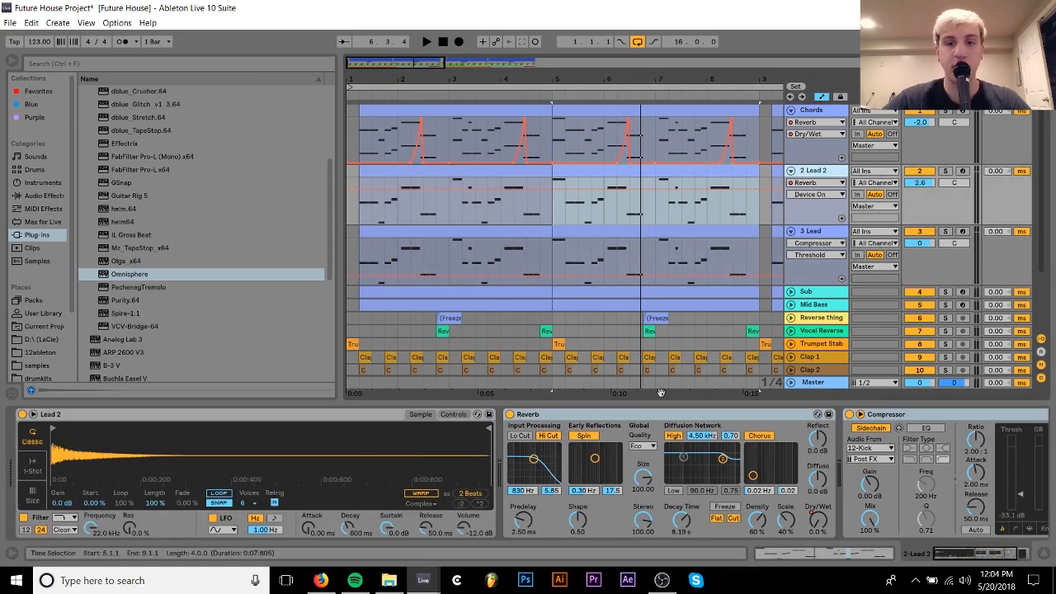
pyautogui.rightClick(815, 520)
pyautogui.click(672, 186)
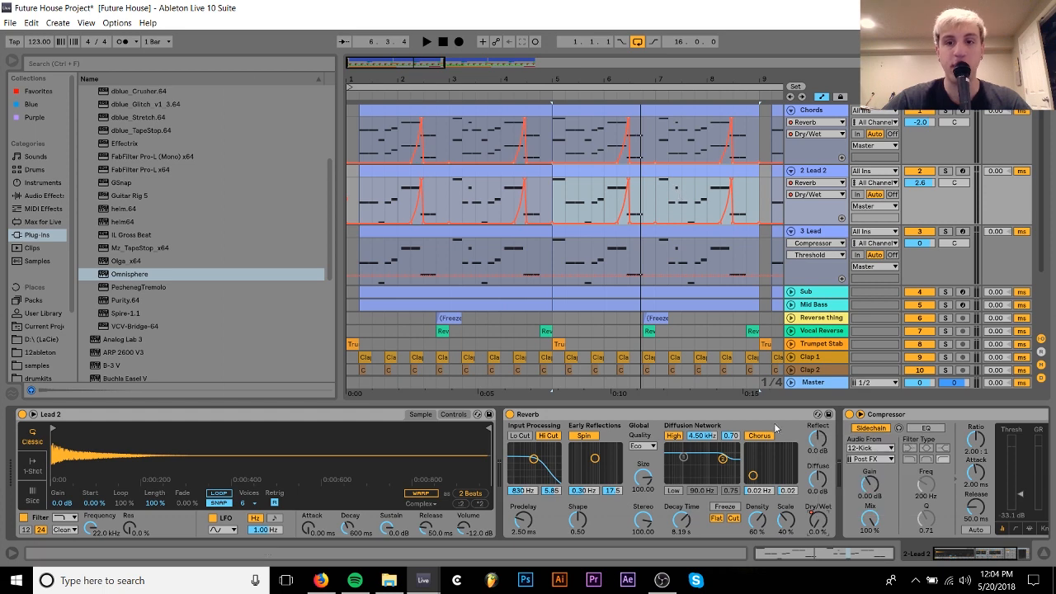
pyautogui.scroll(-3, 776, 424)
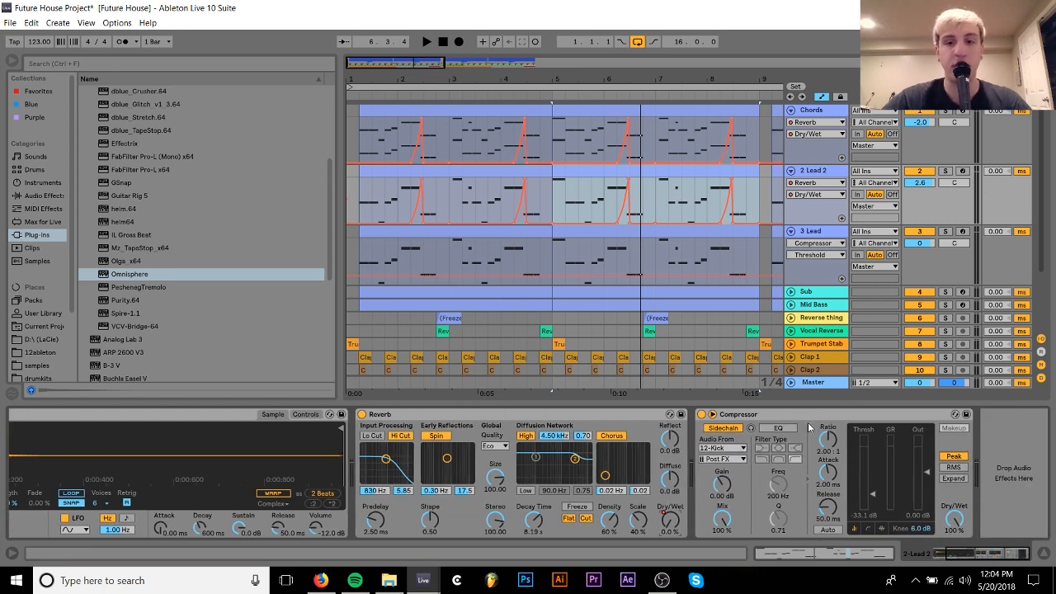
# Compare the device chains of the 3 Lead and 2 Lead 2 tracks, ending on 3 Lead.
pyautogui.click(805, 232)
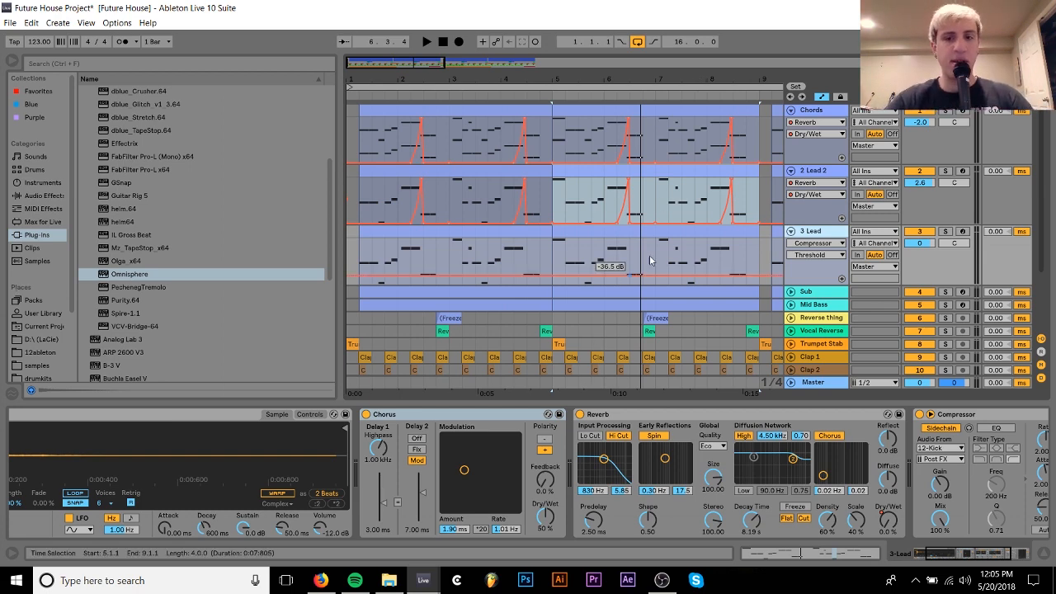
pyautogui.click(818, 173)
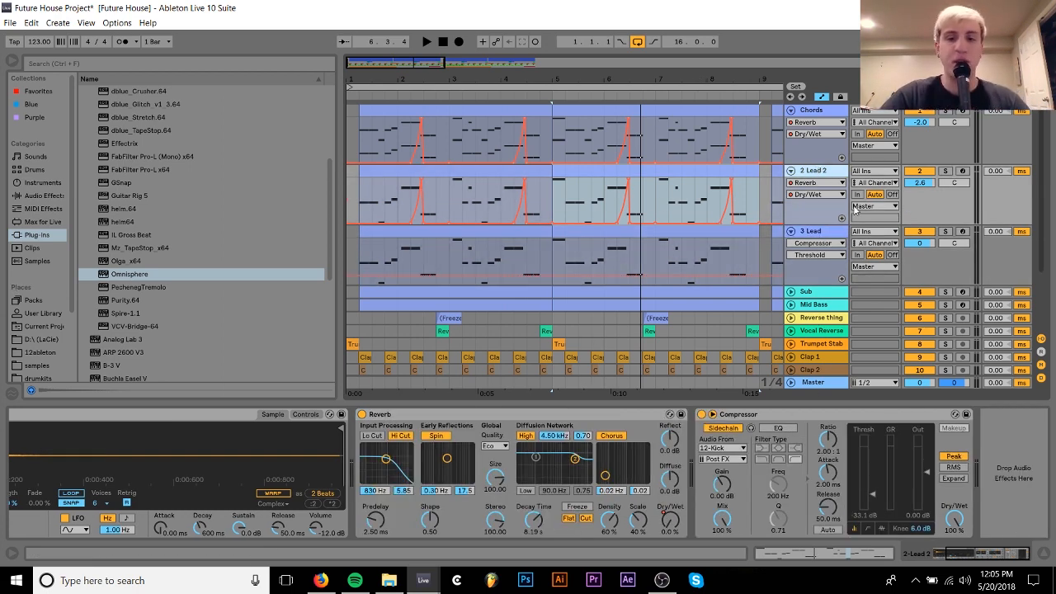
pyautogui.click(817, 235)
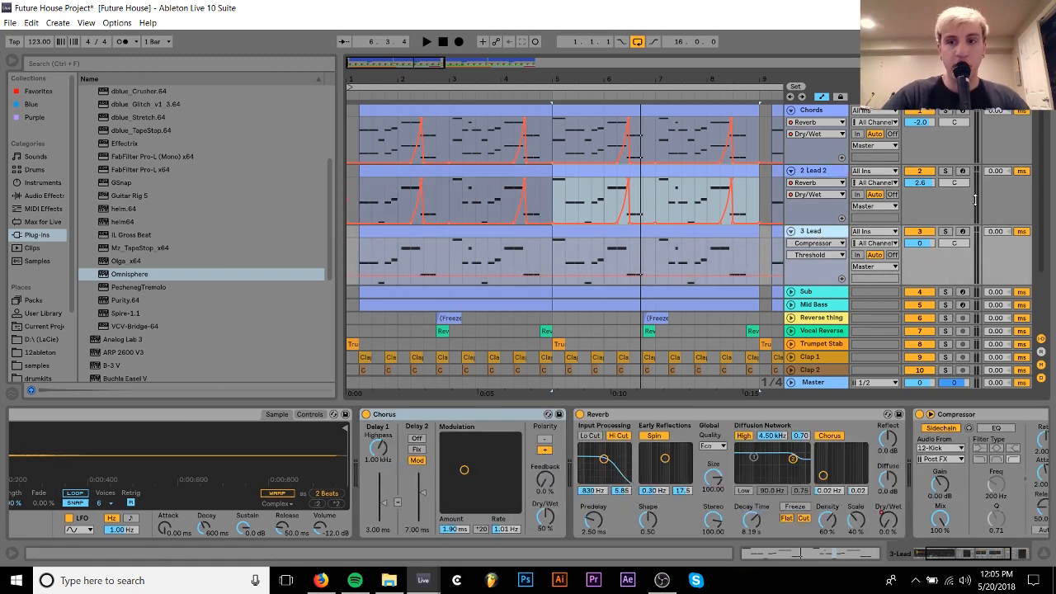
# Solo 3 Lead and audition its clip from 5.1.1, stopping playback after about a bar.
pyautogui.click(946, 233)
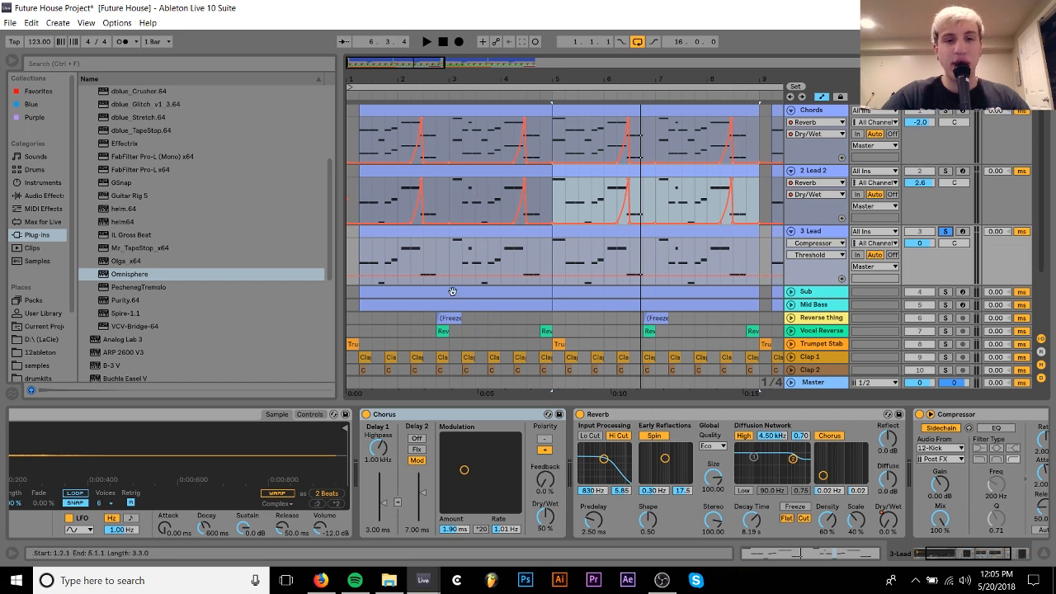
pyautogui.click(633, 236)
pyautogui.press('space')
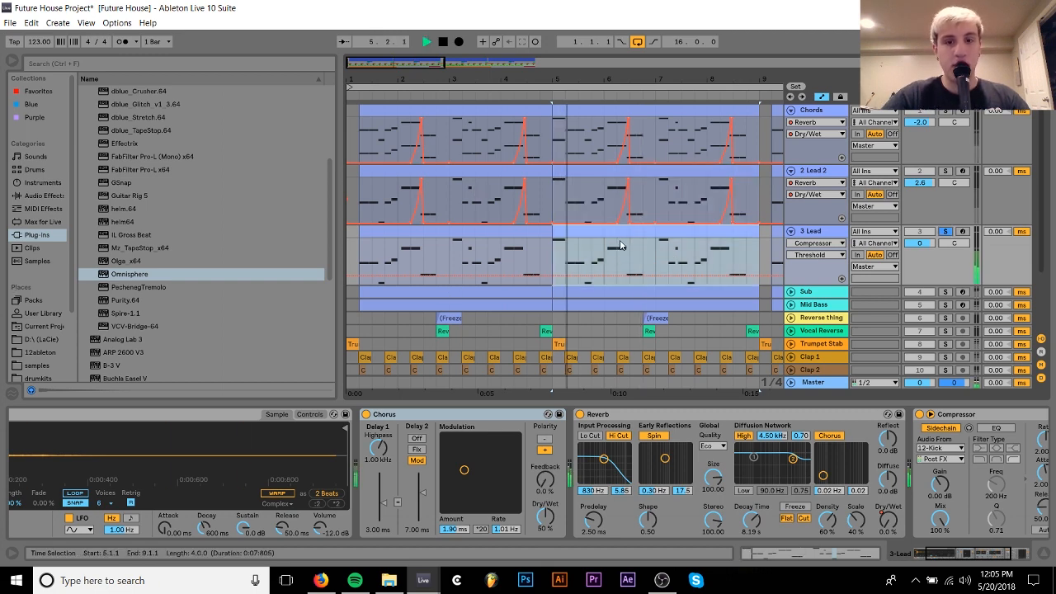
pyautogui.press('space')
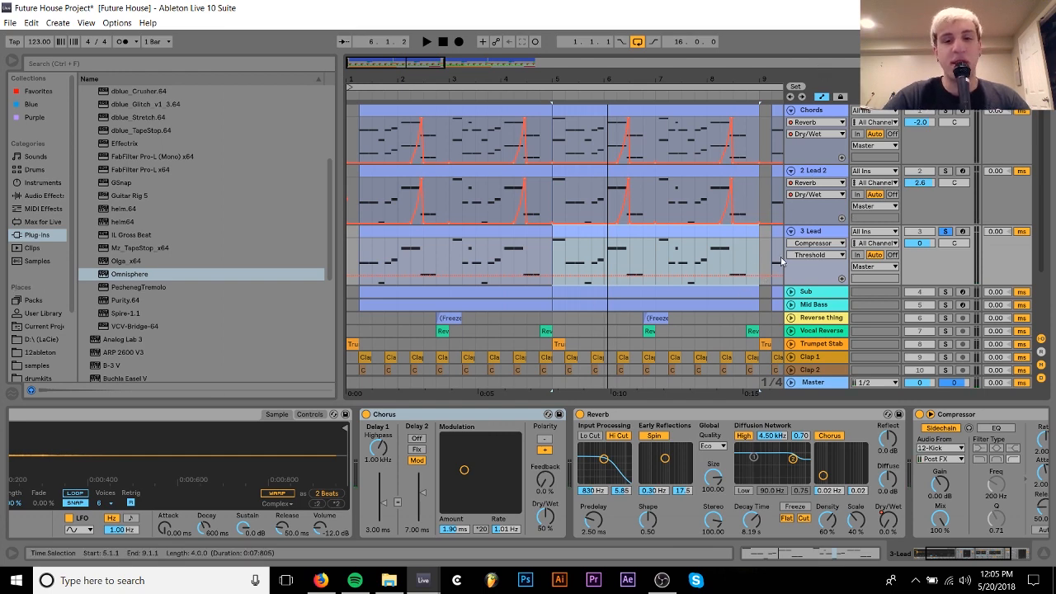
# Select and solo the Sub track and audition it on its own.
pyautogui.scroll(-2, 799, 238)
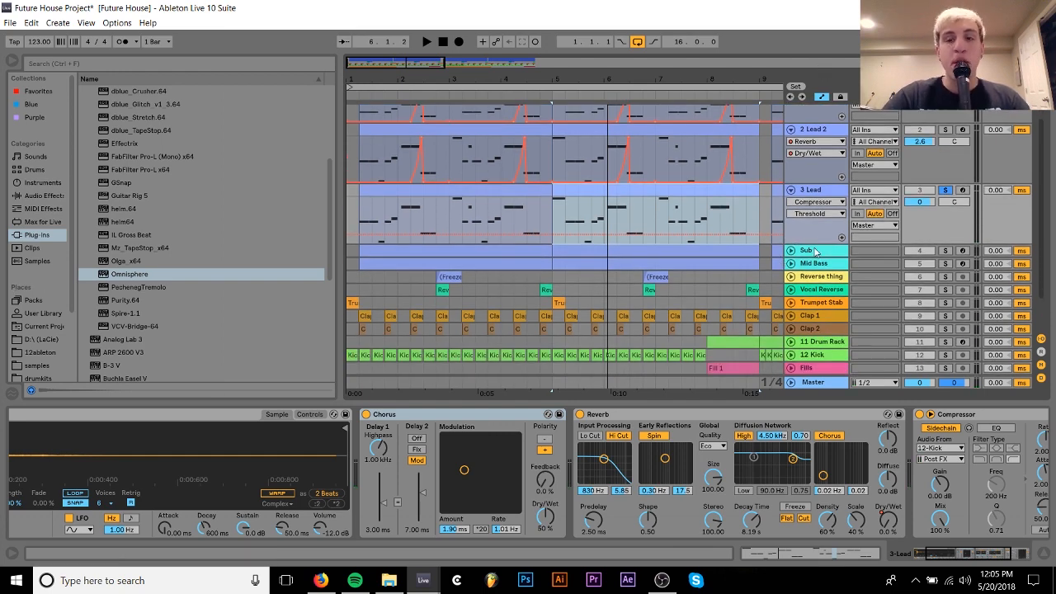
pyautogui.click(814, 251)
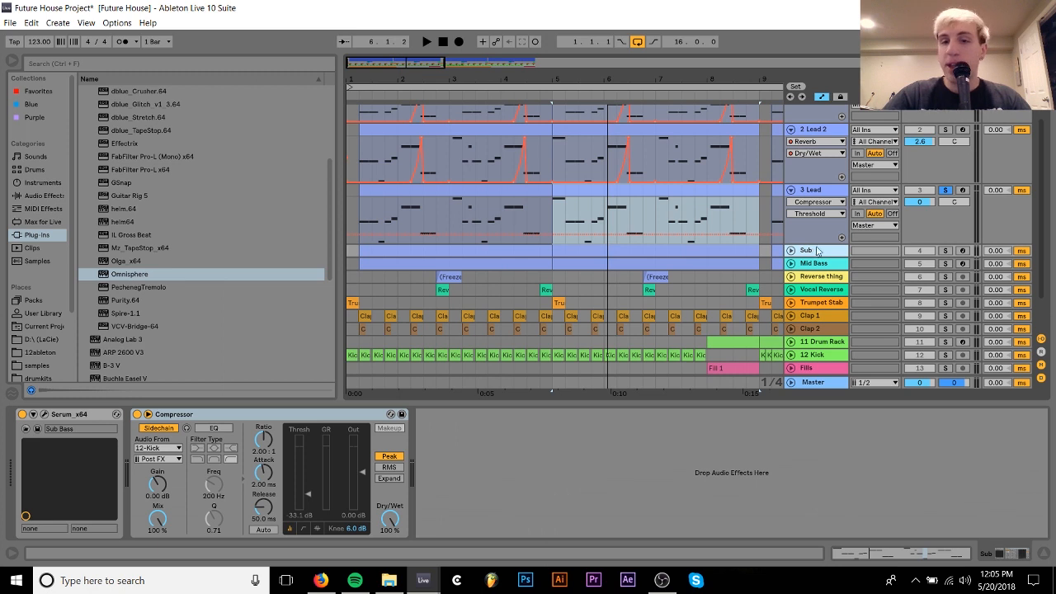
pyautogui.click(945, 251)
pyautogui.press('space')
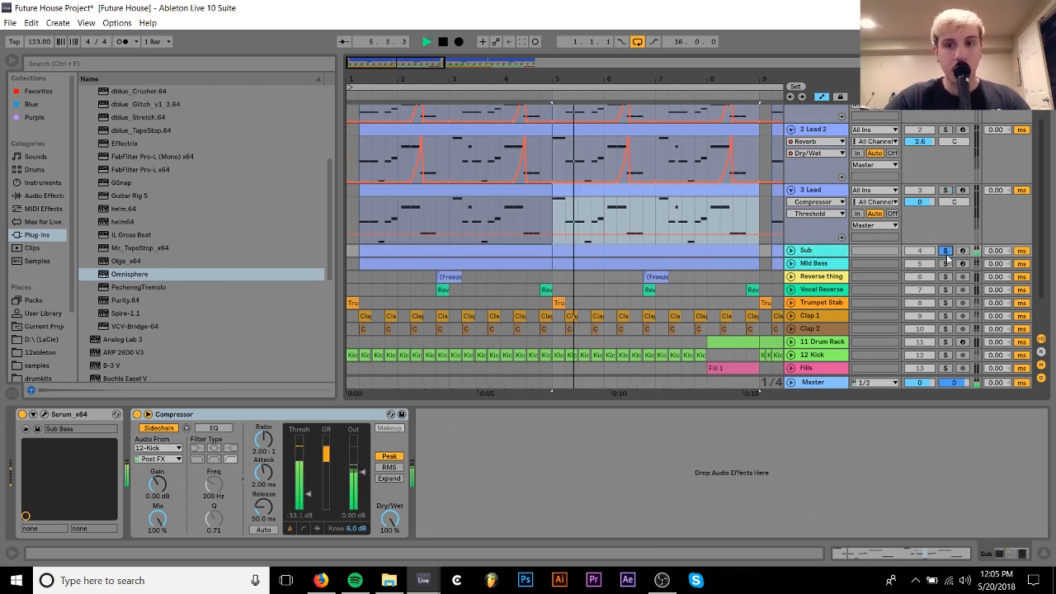
pyautogui.press('space')
# Solo the Mid Bass track, display its device chain and audition it.
pyautogui.click(945, 263)
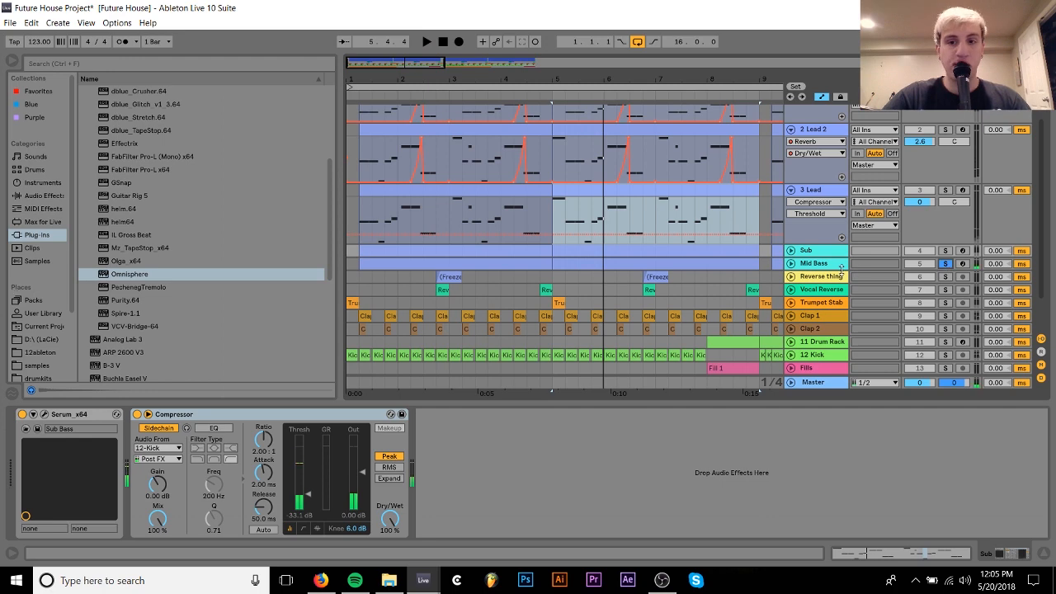
pyautogui.click(818, 264)
pyautogui.press('space')
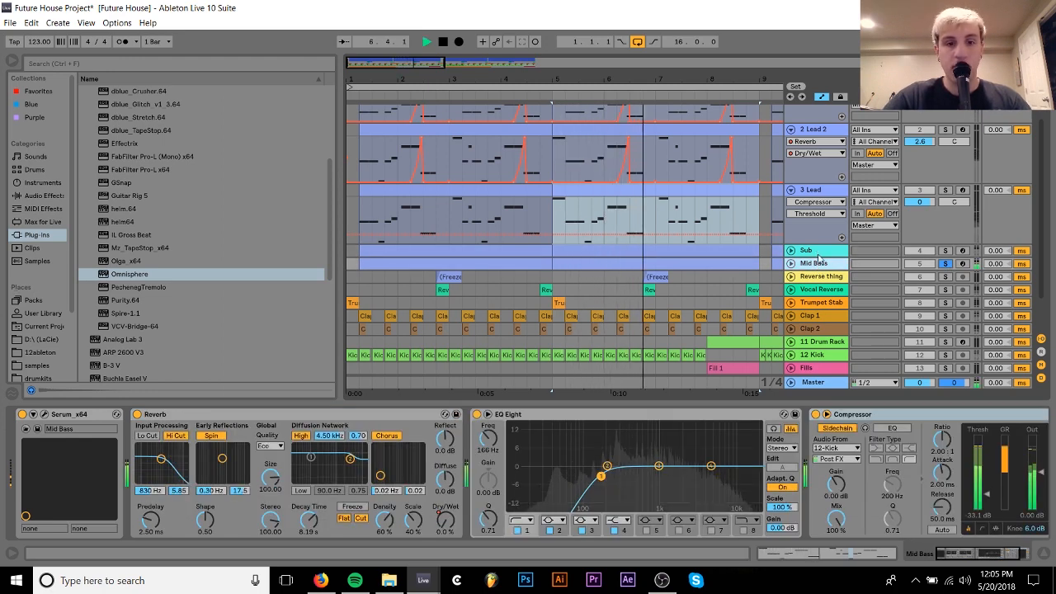
pyautogui.press('space')
# Solo the Sub track, open its Serum instrument and show the effects rack.
pyautogui.click(818, 254)
pyautogui.click(945, 250)
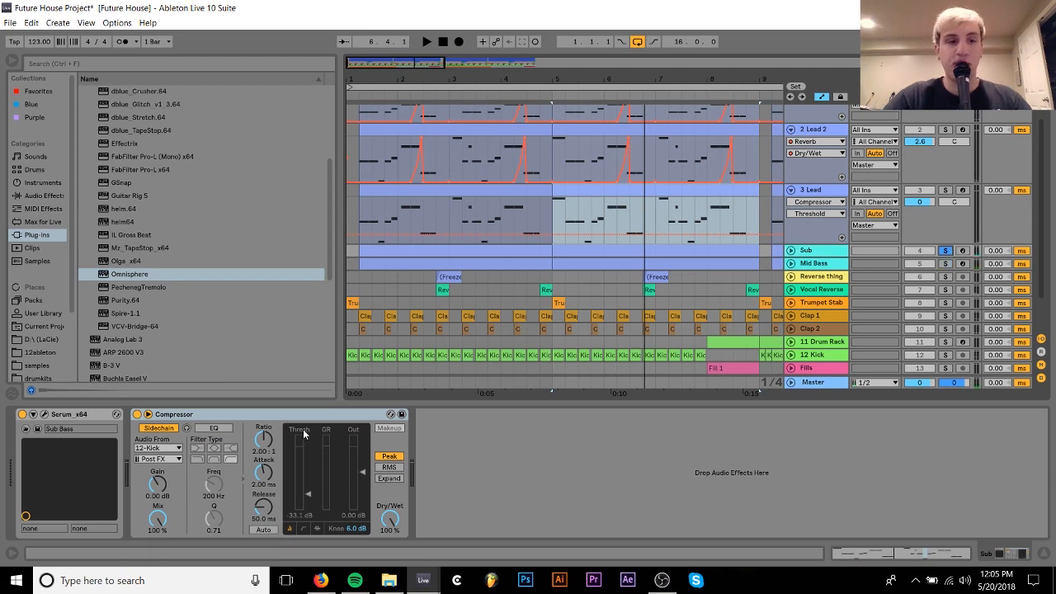
pyautogui.click(45, 414)
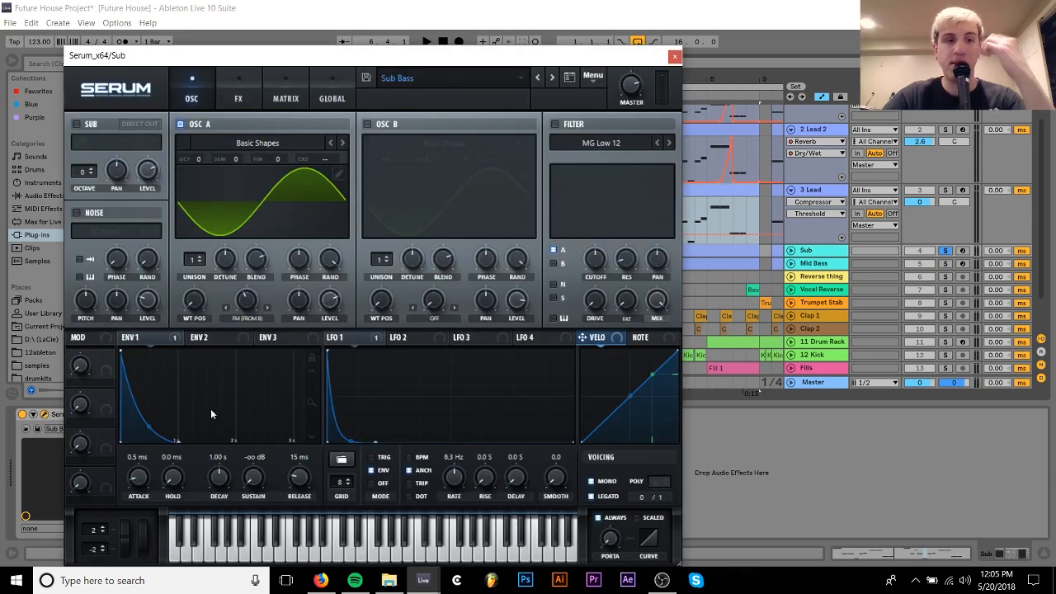
pyautogui.click(235, 94)
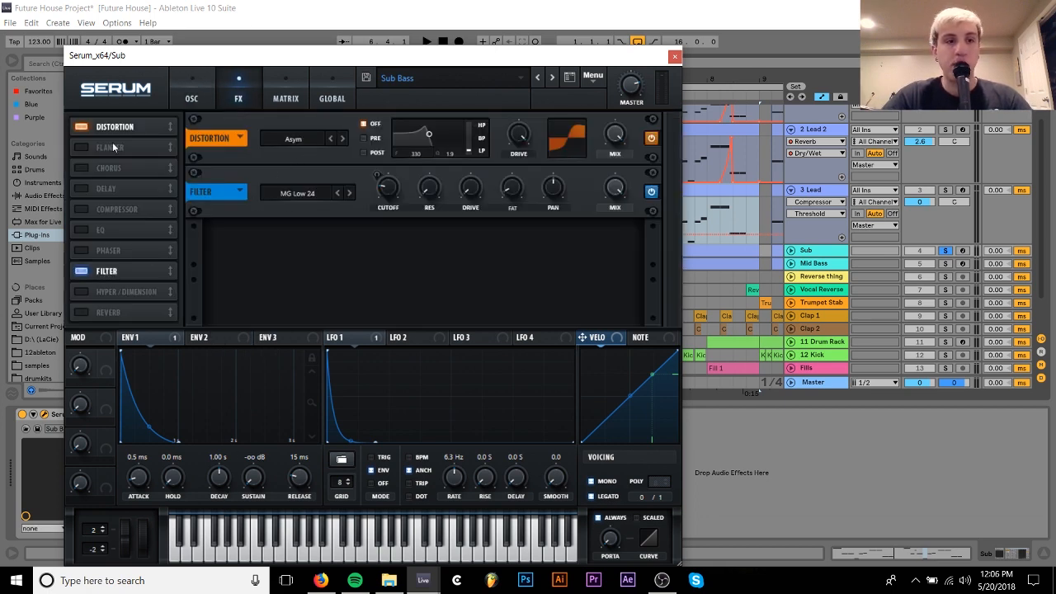
# Compare the Sub's sound with Serum's effects filter bypassed and re-enabled during playback, and replay it with the filter on.
pyautogui.click(651, 192)
pyautogui.press('space')
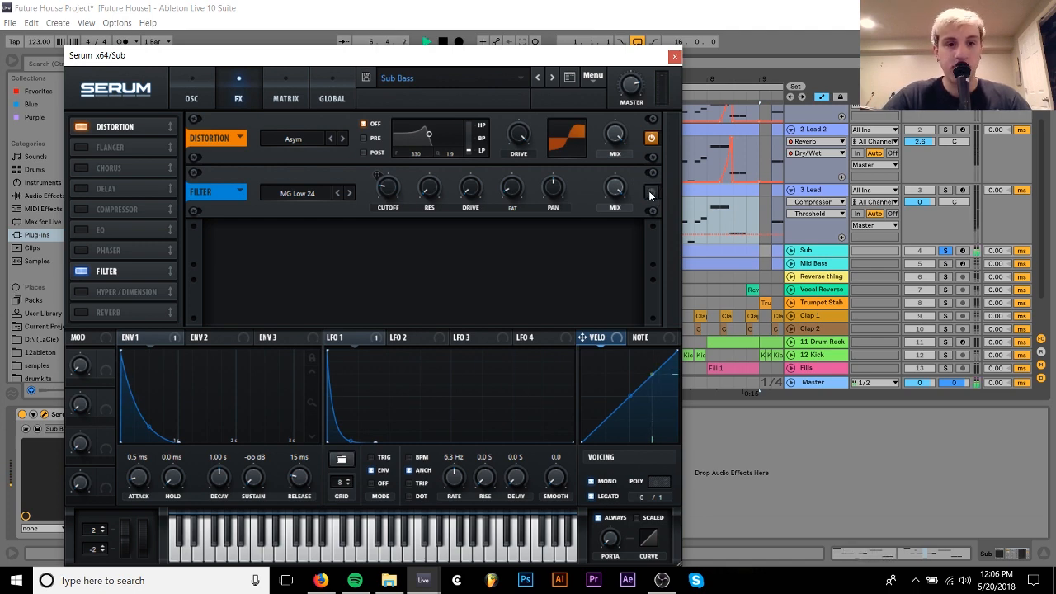
pyautogui.click(650, 192)
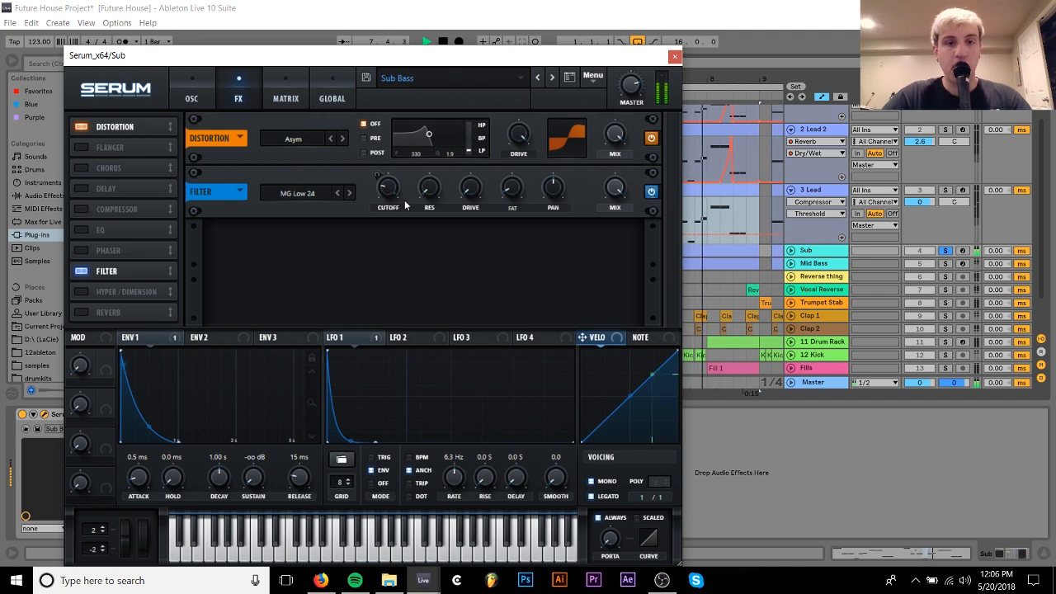
pyautogui.press('space')
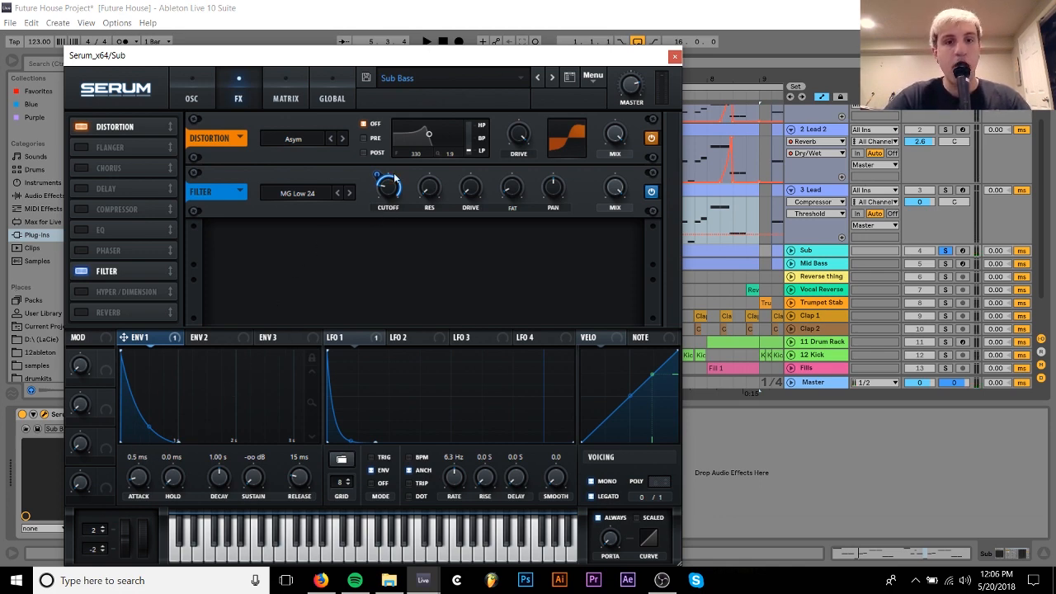
pyautogui.press('space')
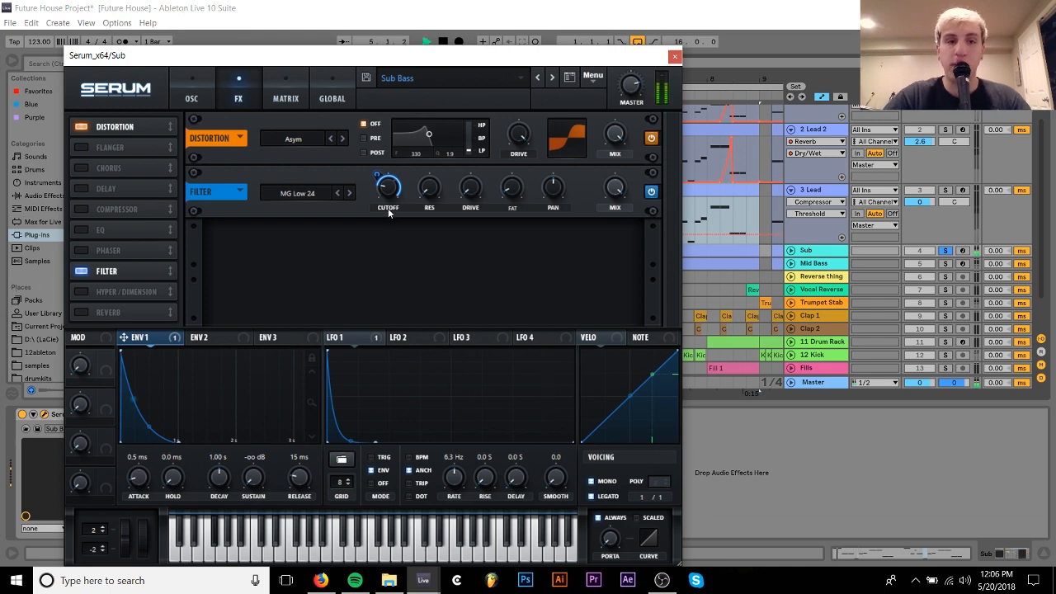
# Close the Serum window, stop playback and select the Sub track.
pyautogui.click(675, 56)
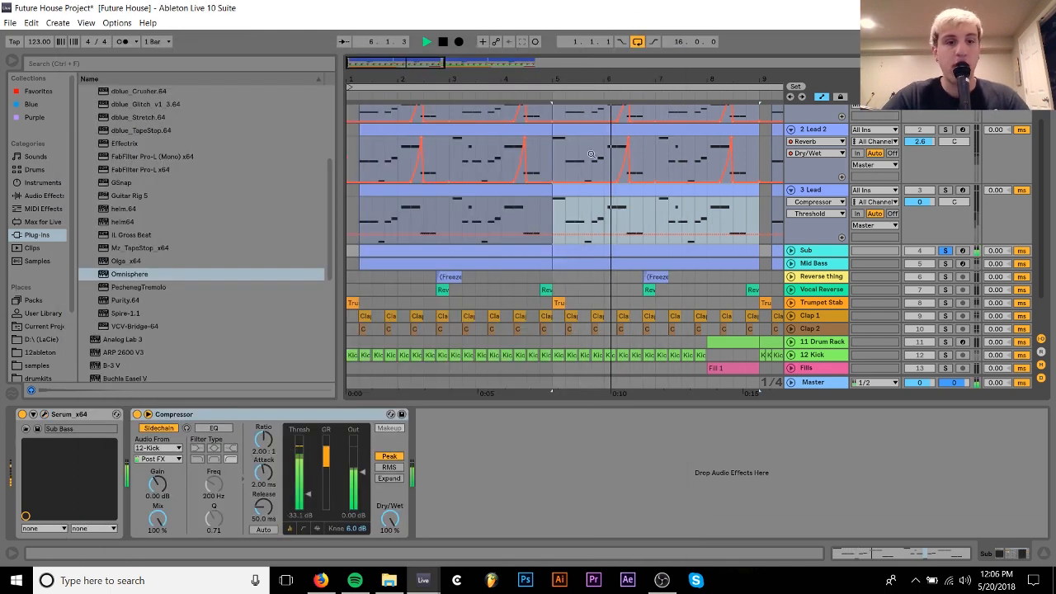
pyautogui.press('space')
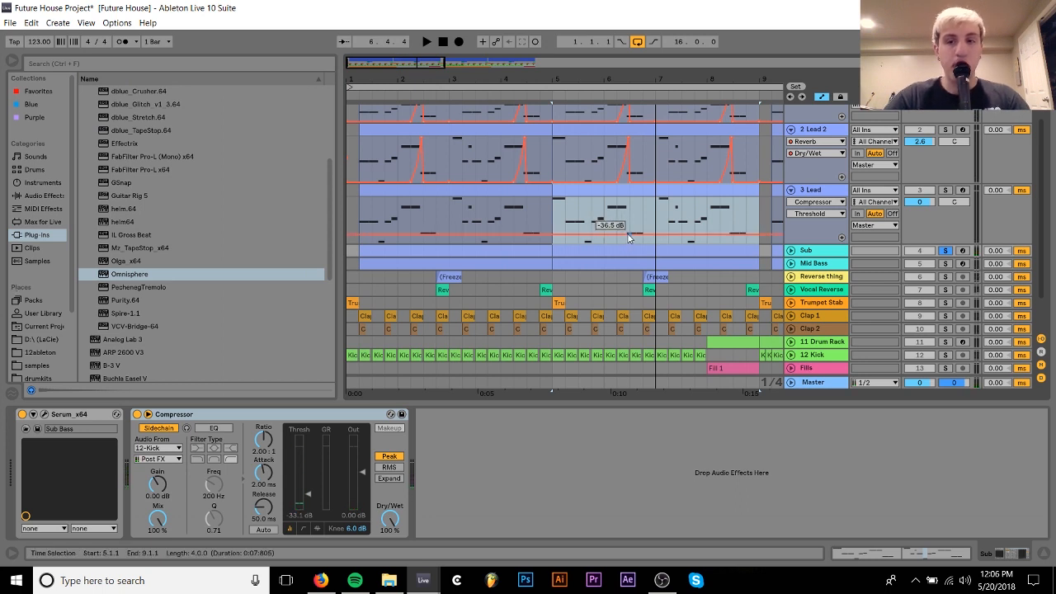
pyautogui.click(810, 252)
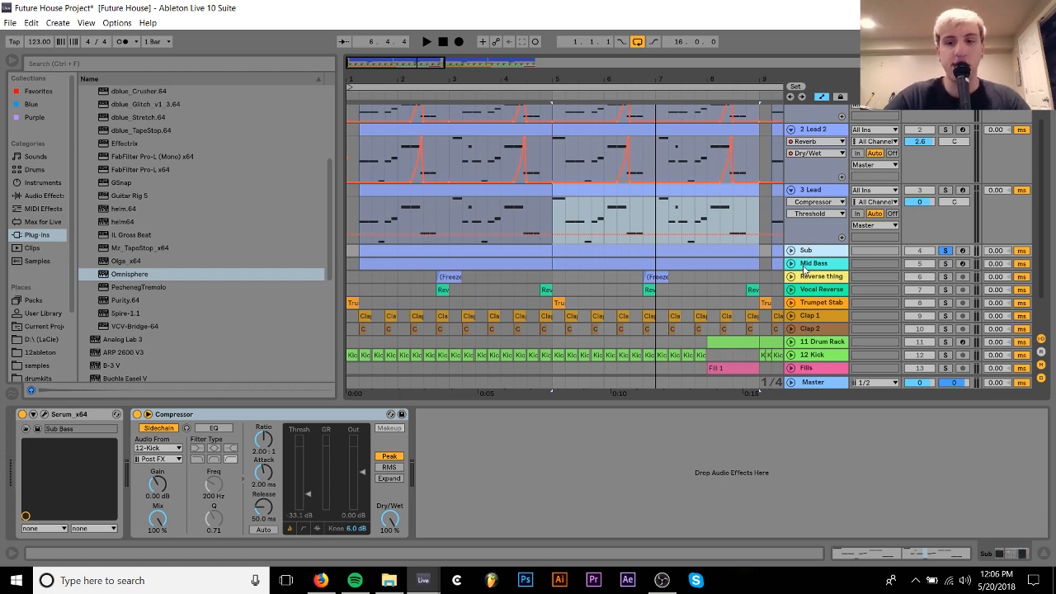
# Unfold and solo the Mid Bass track and open its Serum instrument.
pyautogui.click(804, 265)
pyautogui.click(790, 263)
pyautogui.click(945, 263)
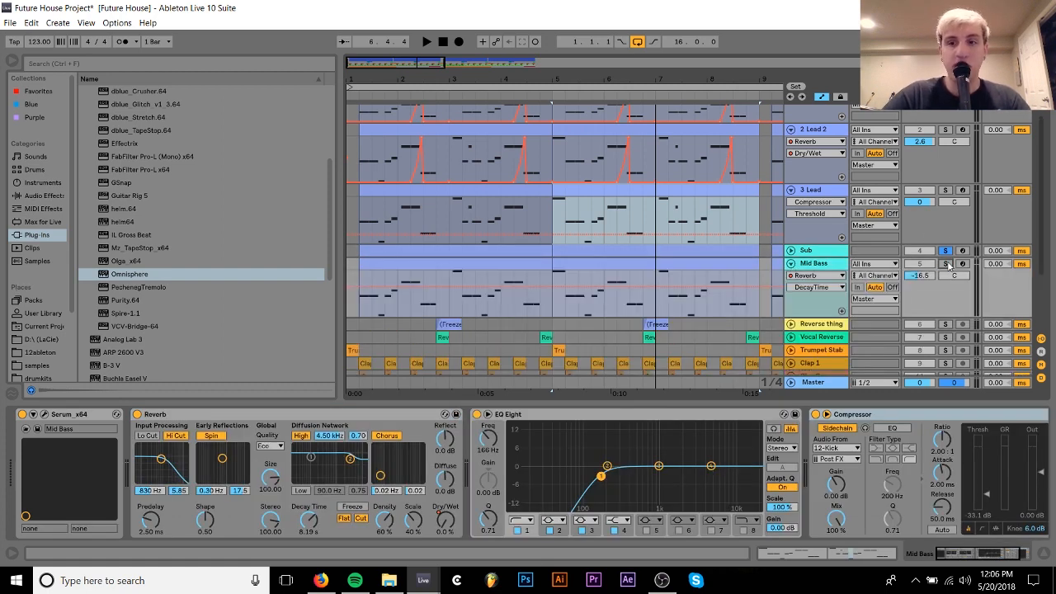
pyautogui.click(720, 349)
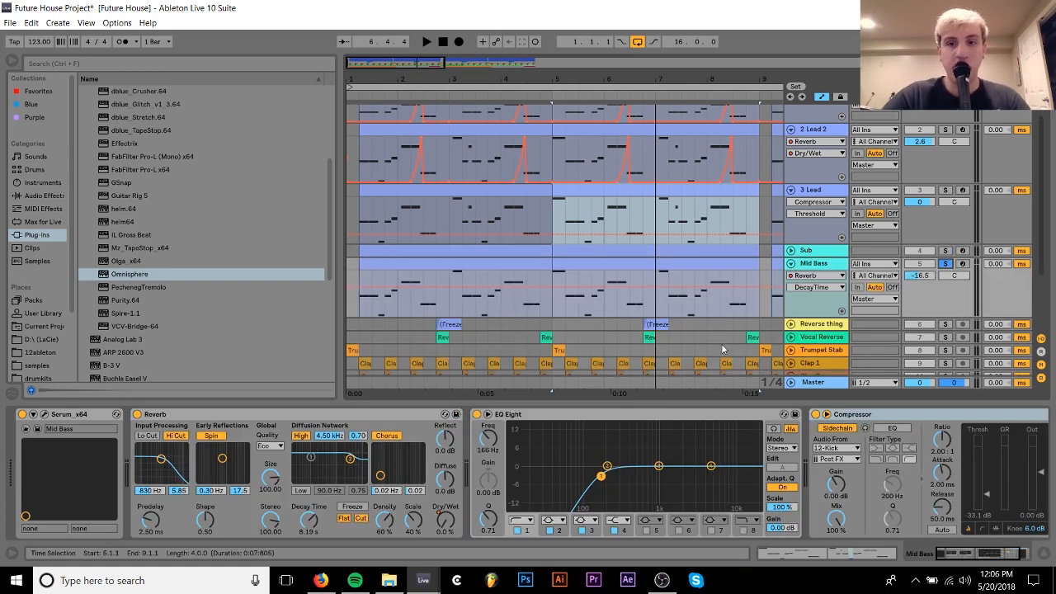
pyautogui.click(45, 415)
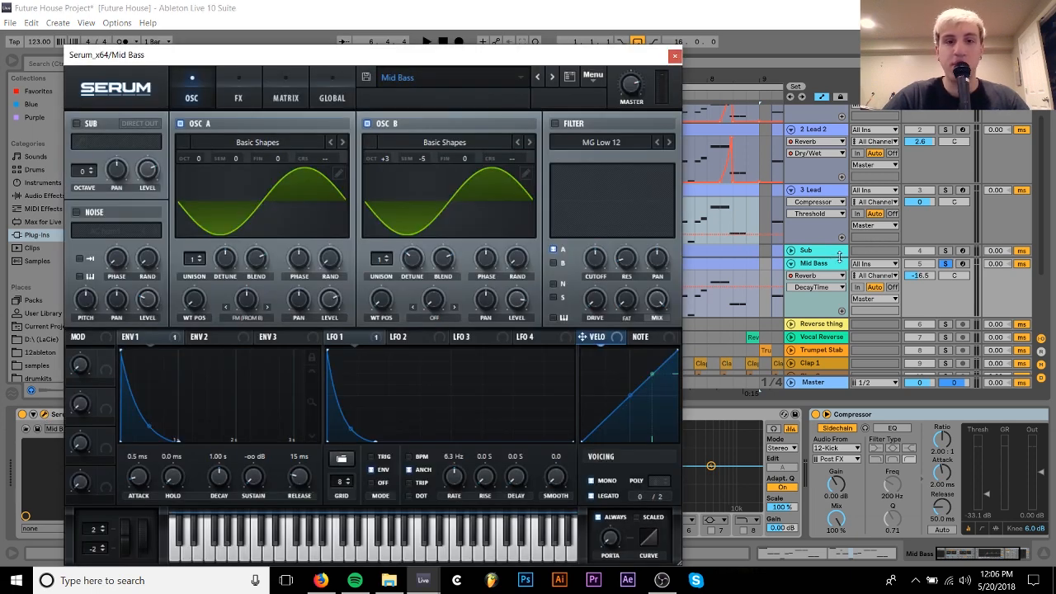
# Select the Mid Bass track and audition its sound.
pyautogui.click(828, 266)
pyautogui.press('space')
pyautogui.press('space')
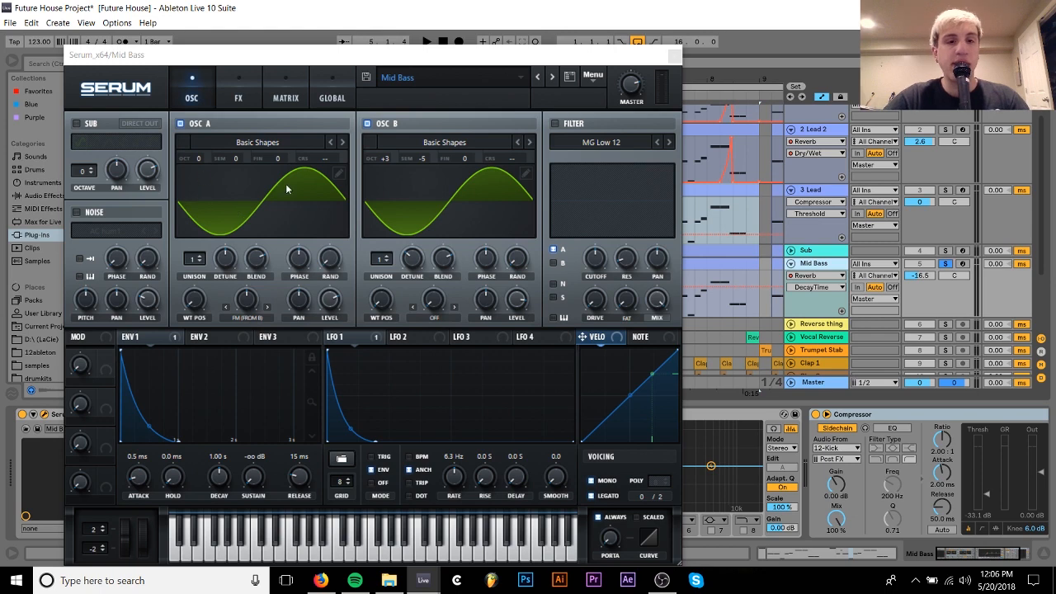
# Set oscillator B to octave +2 and semitone +7, and adjust its volume during playback.
pyautogui.moveTo(386, 155); pyautogui.dragTo(431, 78)
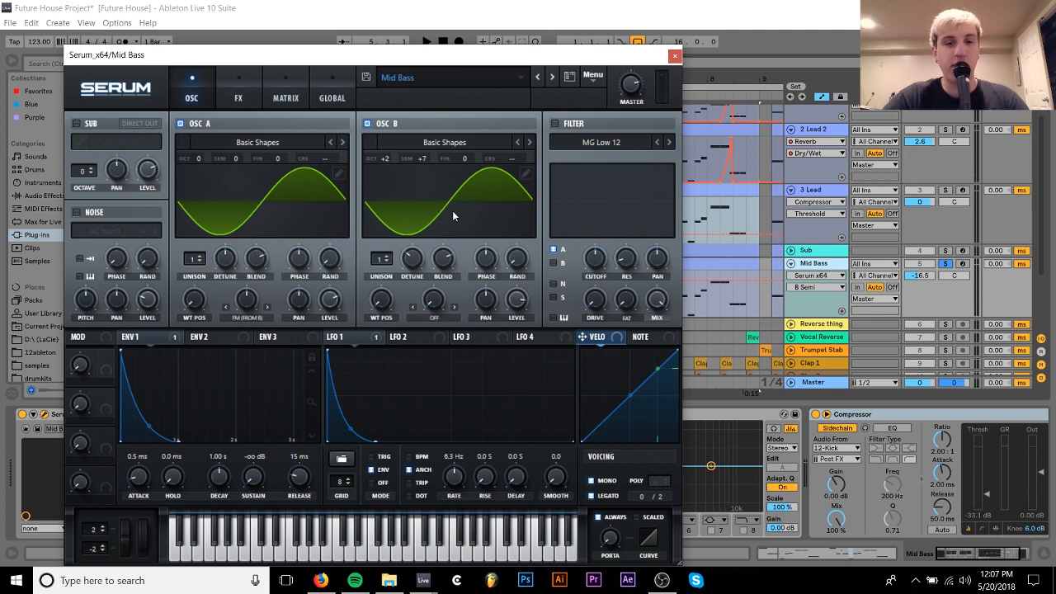
pyautogui.click(521, 303)
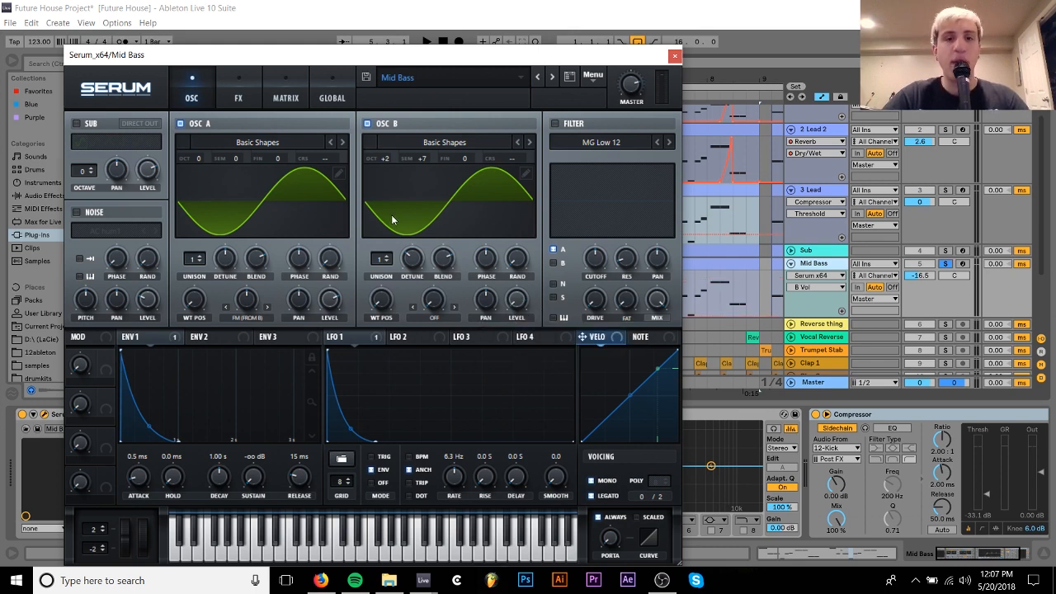
pyautogui.press('space')
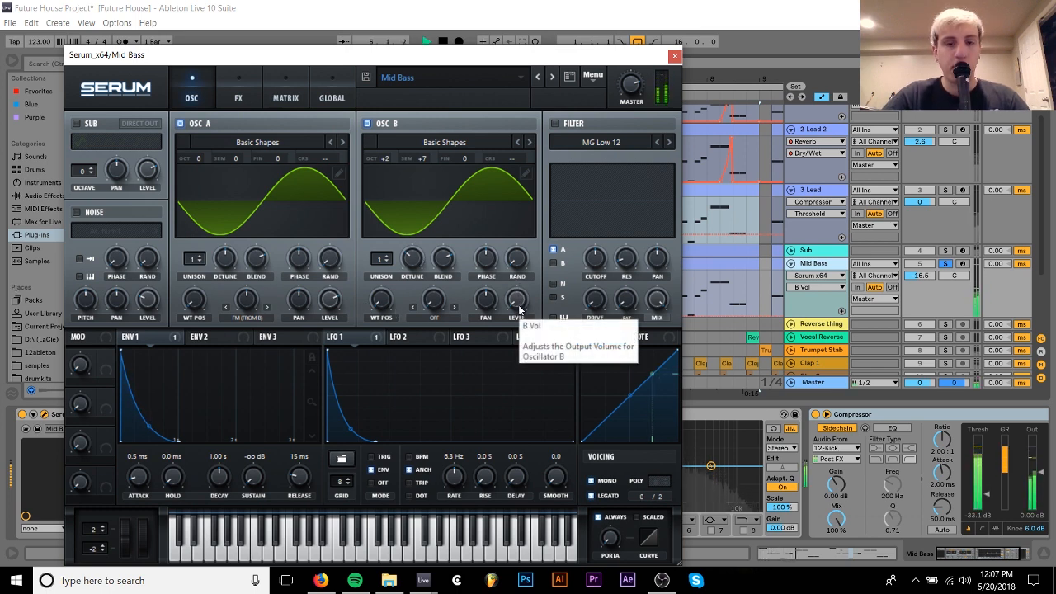
pyautogui.moveTo(519, 307); pyautogui.dragTo(519, 305)
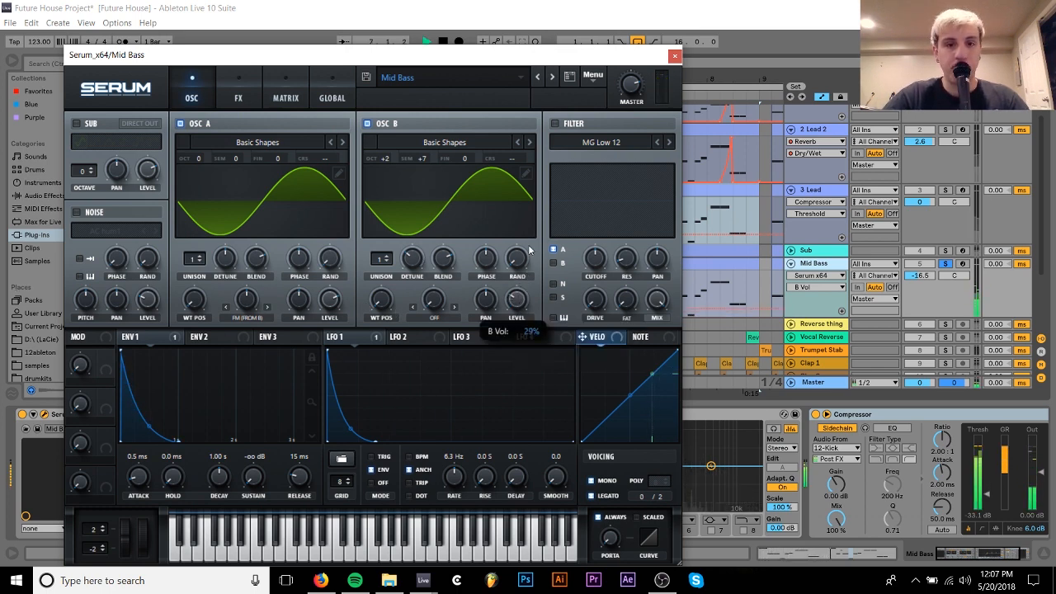
pyautogui.press('space')
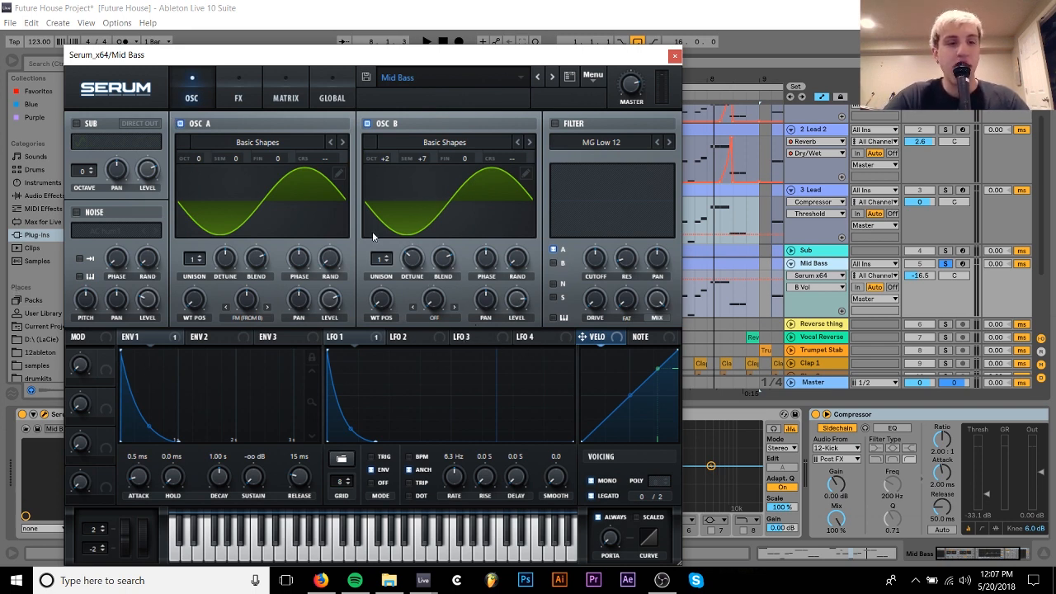
# Turn off distortion, chorus, filter and hyper/dimension in the Mid Bass patch's effects rack and audition the dry sound.
pyautogui.click(248, 86)
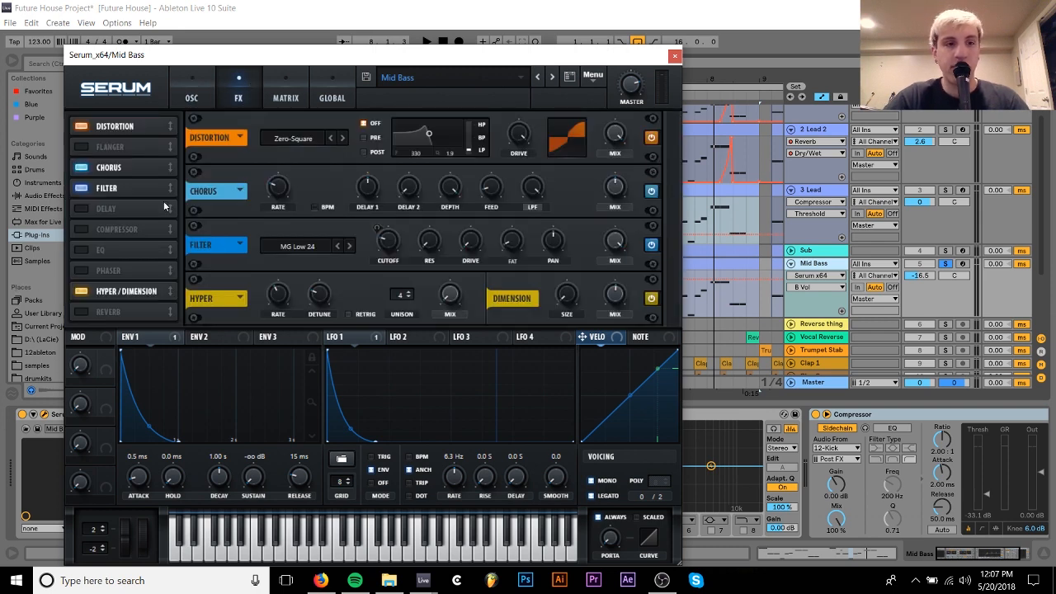
pyautogui.click(80, 126)
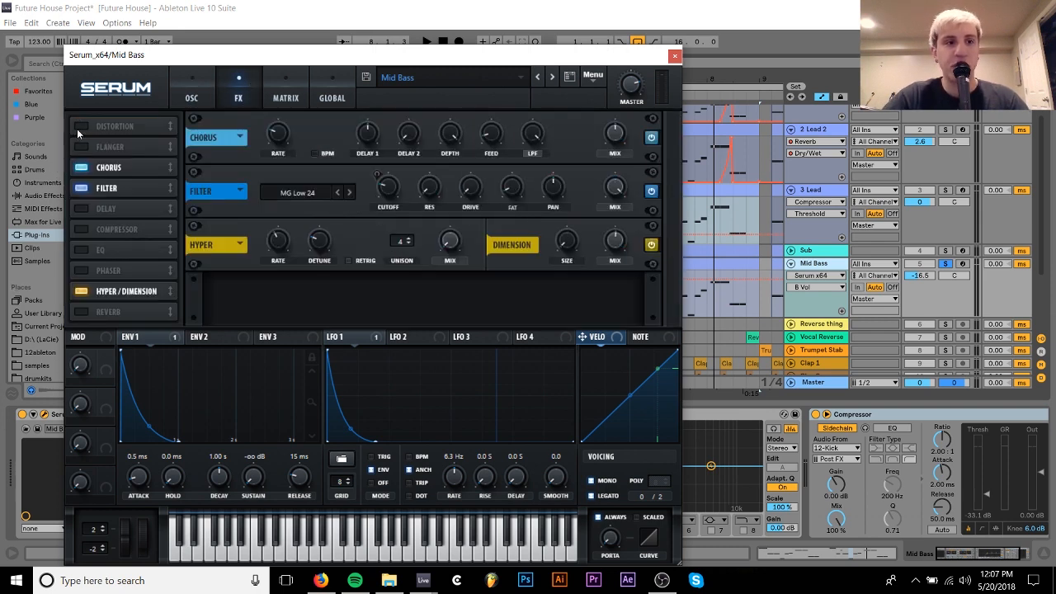
pyautogui.click(81, 168)
pyautogui.click(81, 188)
pyautogui.click(80, 292)
pyautogui.press('space')
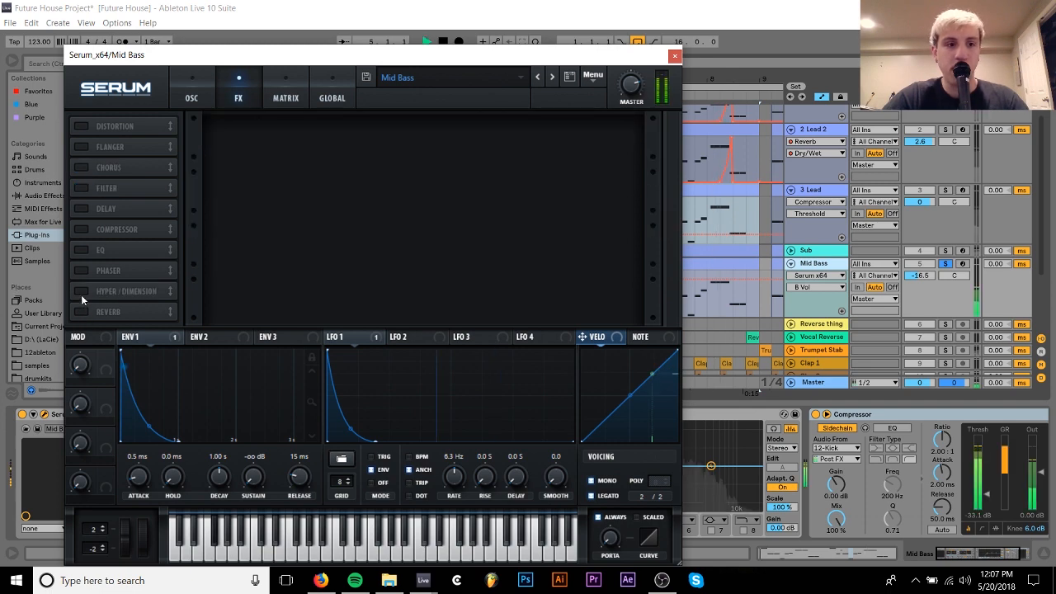
pyautogui.press('space')
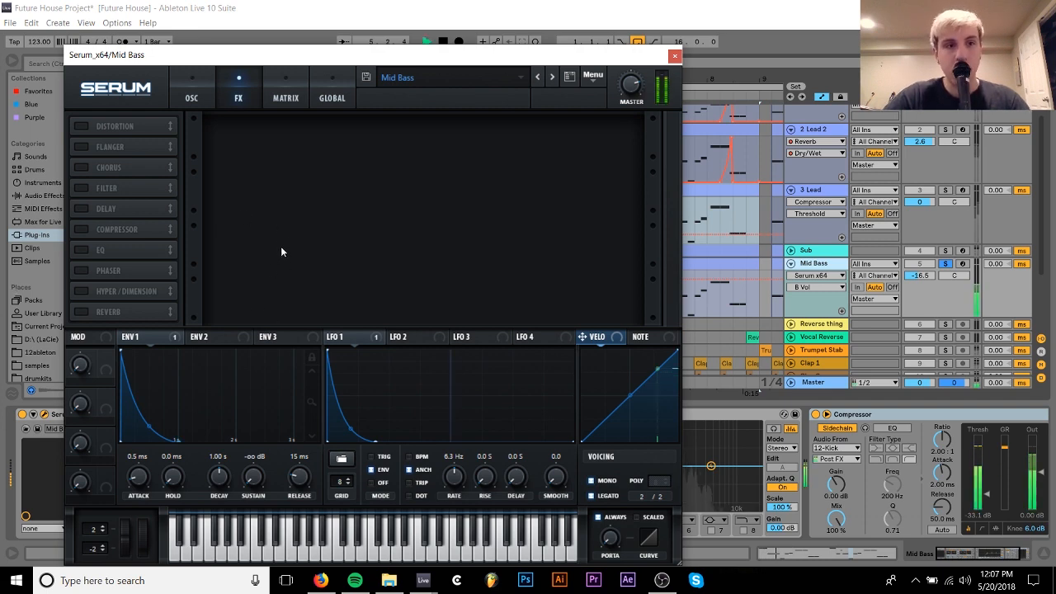
pyautogui.press('space')
# Re-enable the Zero-Square distortion and the chorus in the effects rack, listening to them during playback.
pyautogui.click(80, 125)
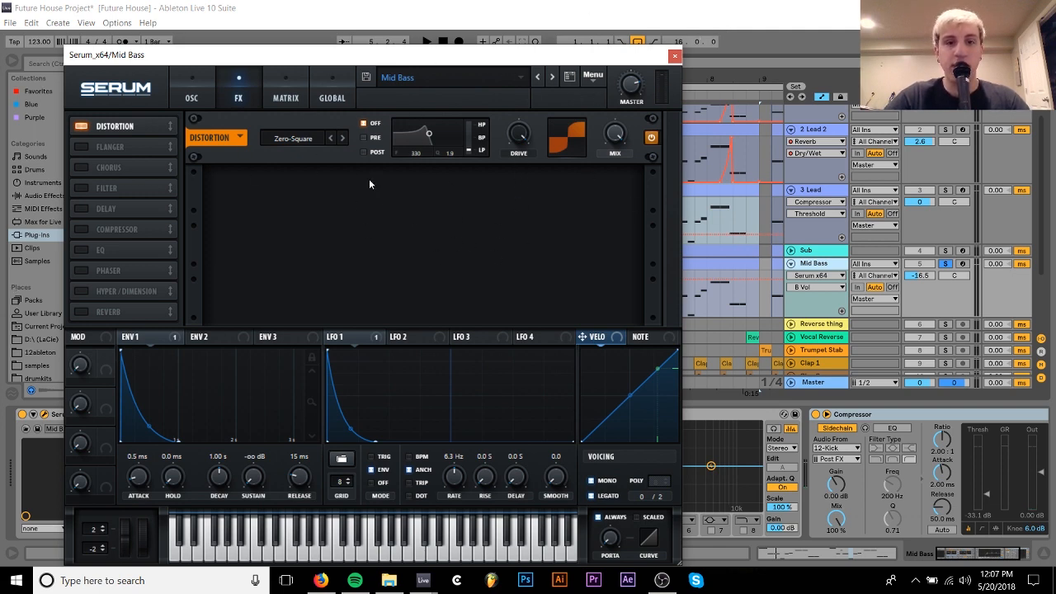
pyautogui.press('space')
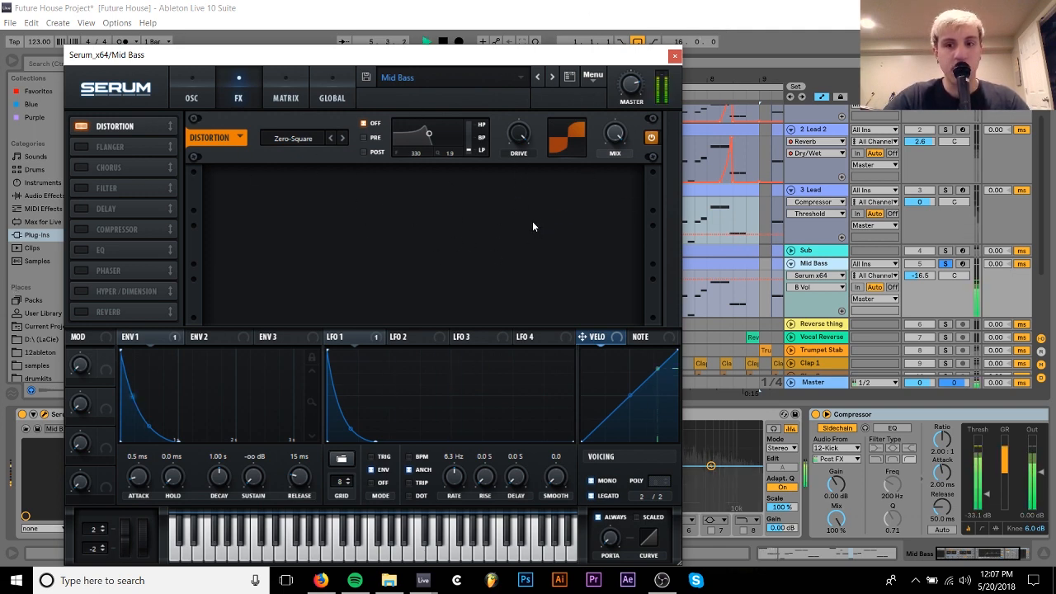
pyautogui.click(82, 168)
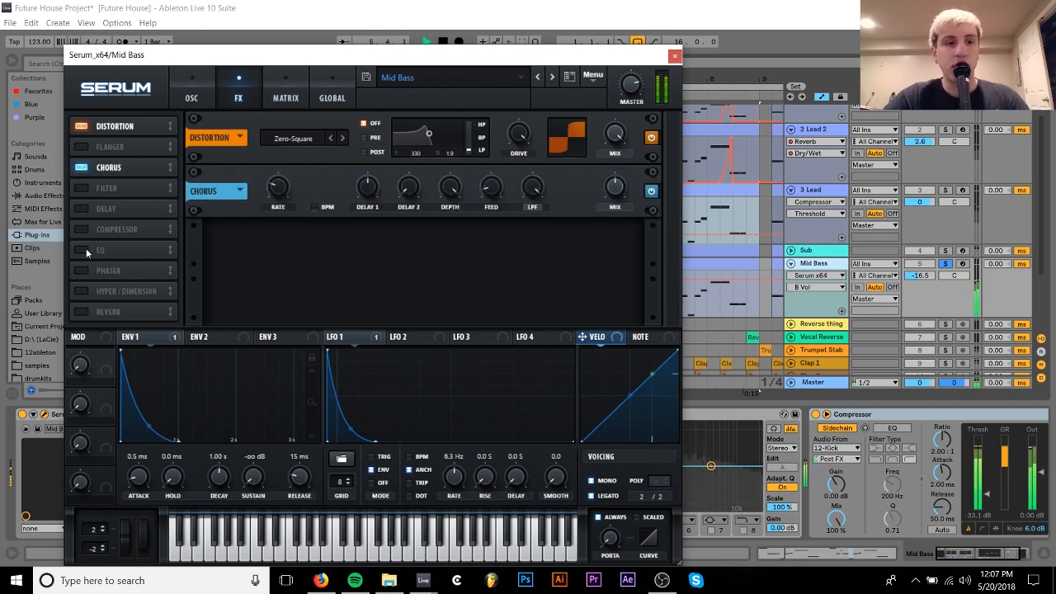
pyautogui.press('space')
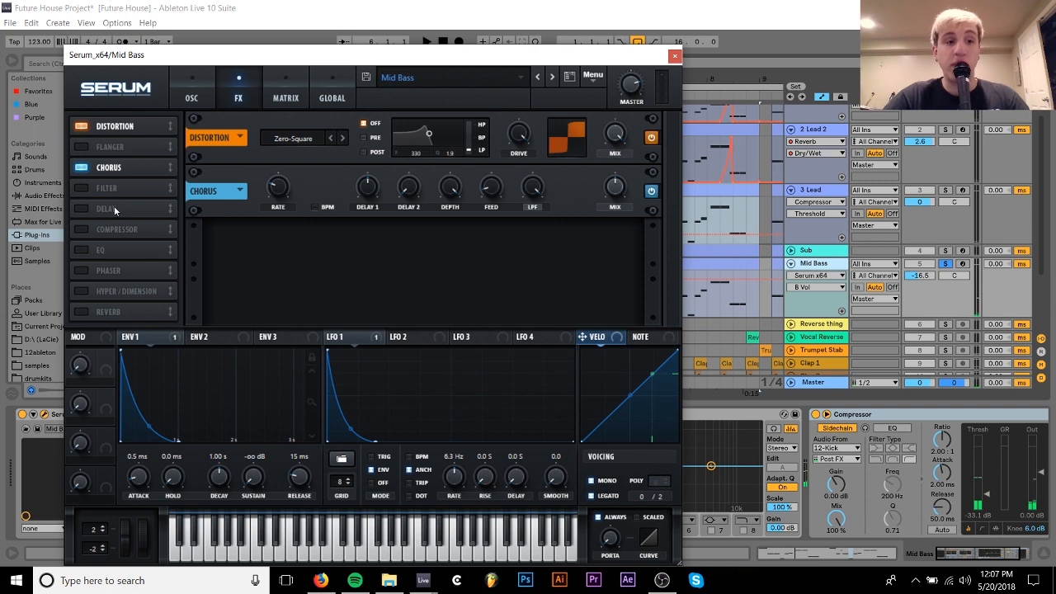
# Re-enable the MG Low 24 effects filter, display its Env 1 modulation and audition the result.
pyautogui.click(155, 335)
pyautogui.click(85, 187)
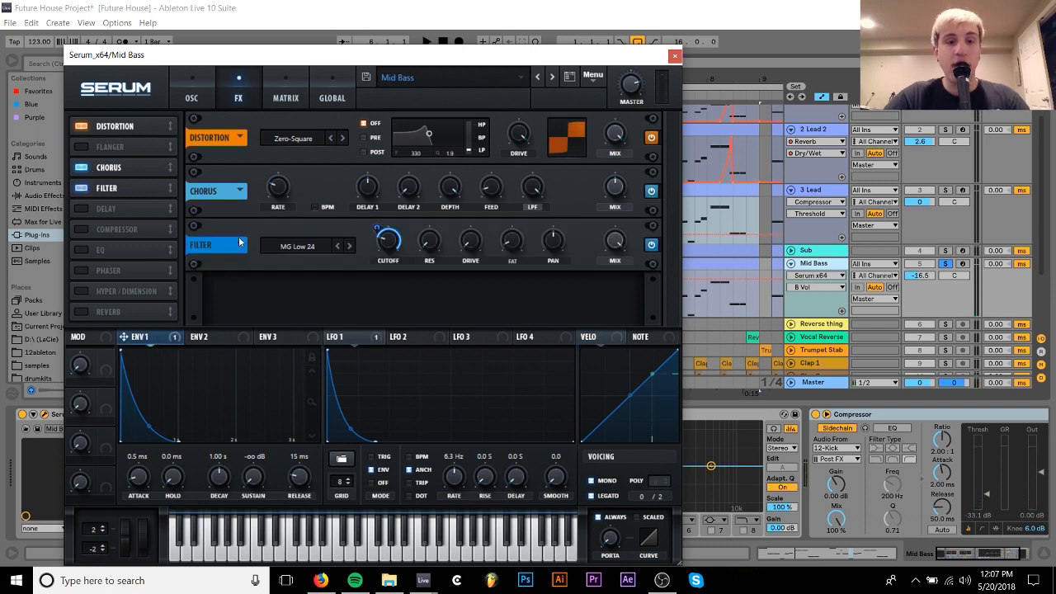
pyautogui.press('space')
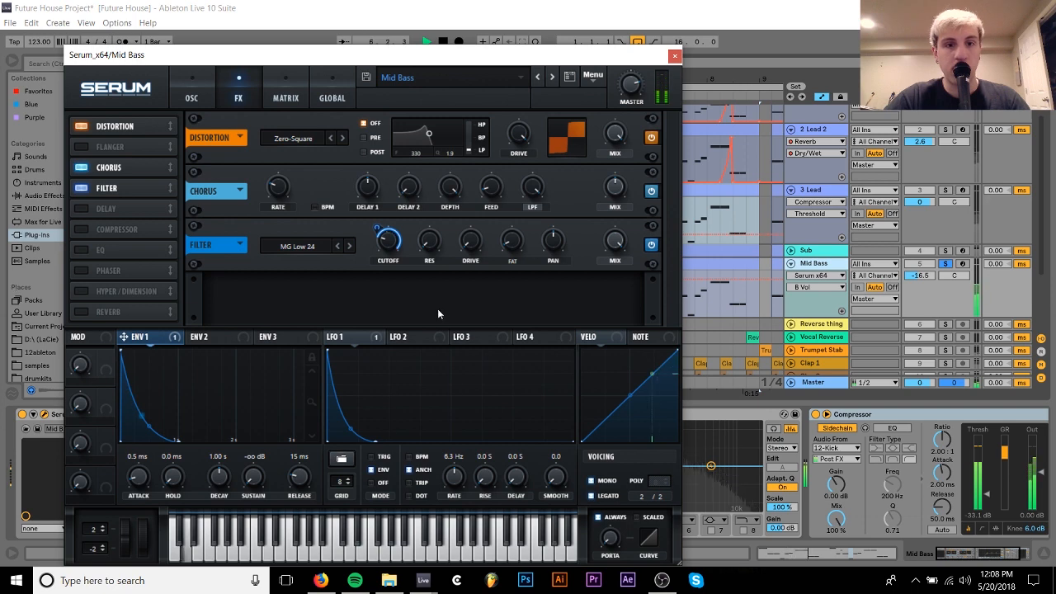
pyautogui.press('space')
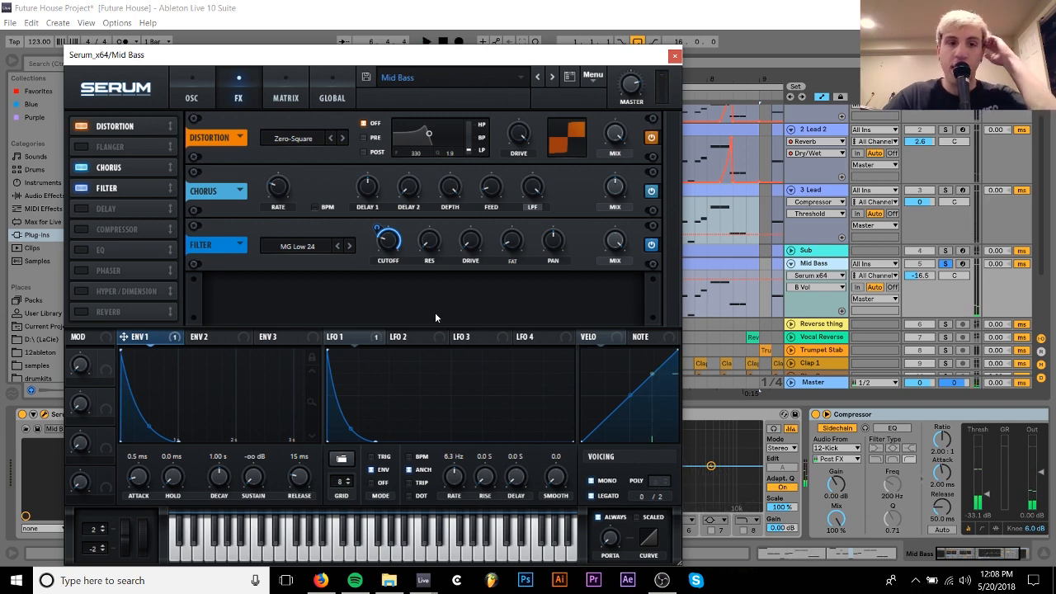
# Review the Mid Bass patch's oscillator settings against its effects rack in Serum.
pyautogui.click(190, 95)
pyautogui.click(256, 107)
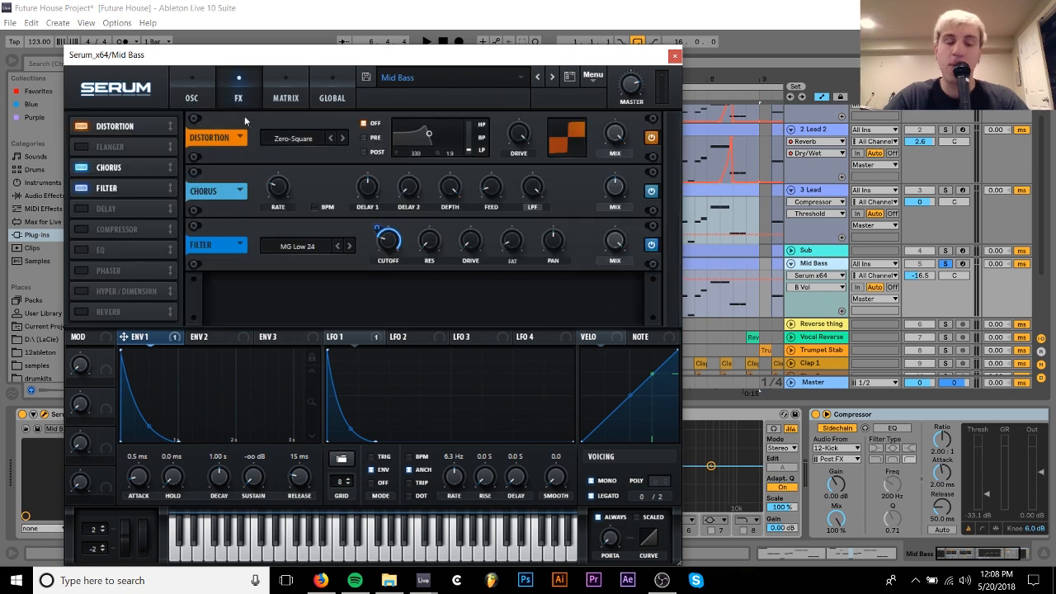
pyautogui.click(216, 99)
pyautogui.click(262, 212)
pyautogui.click(262, 212)
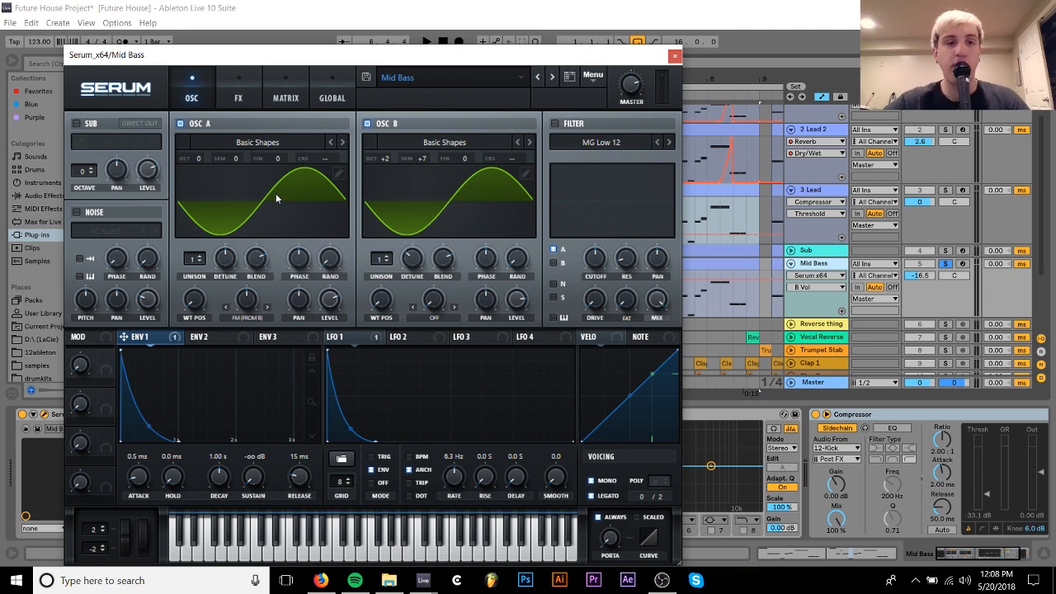
pyautogui.click(239, 104)
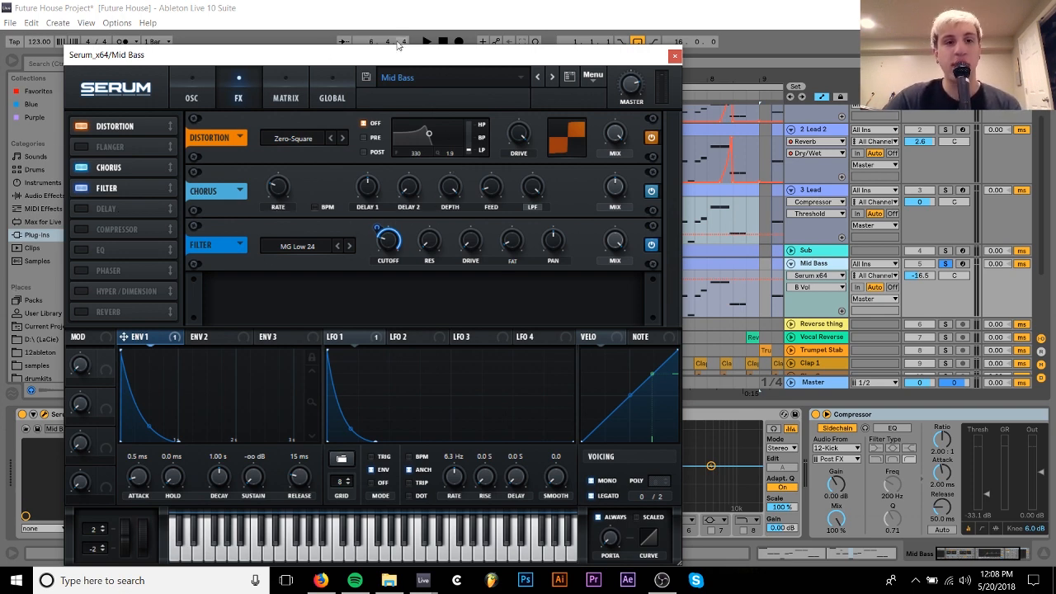
pyautogui.click(198, 99)
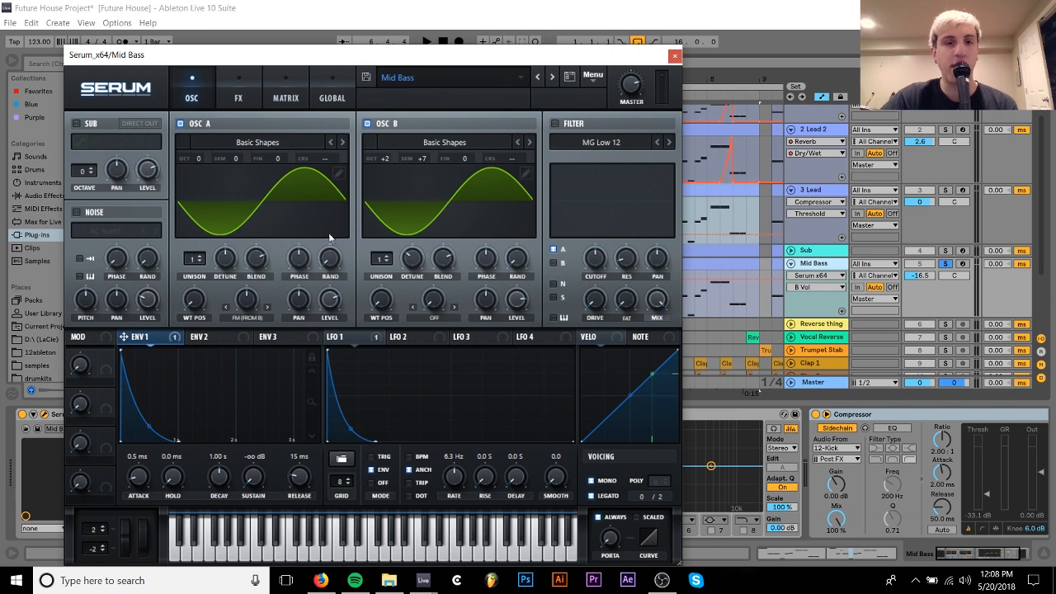
pyautogui.click(238, 95)
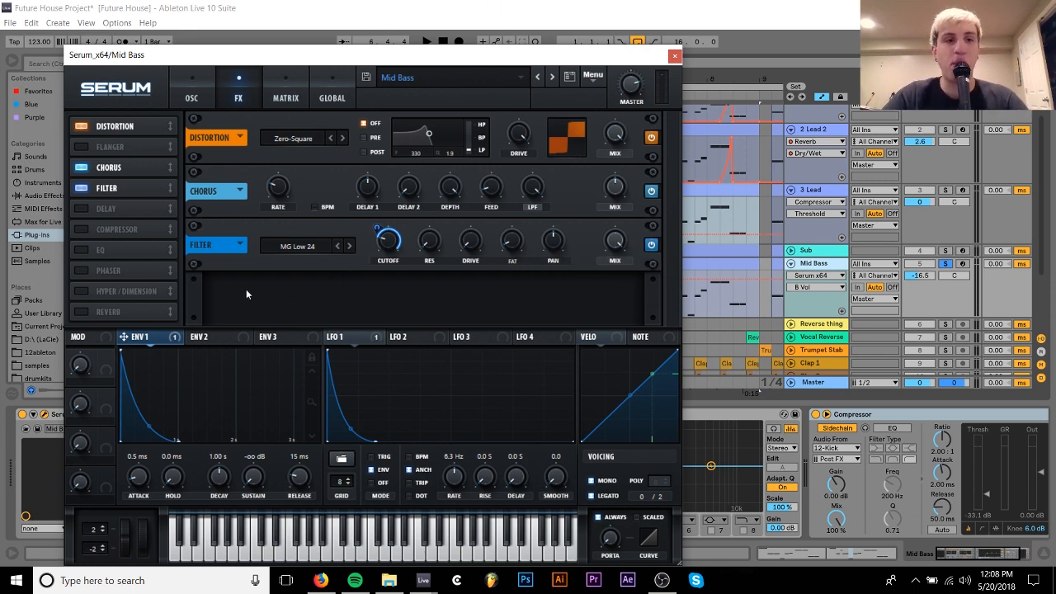
# Play the Mid Bass with its effects, arm the track for recording and stop playback.
pyautogui.press('space')
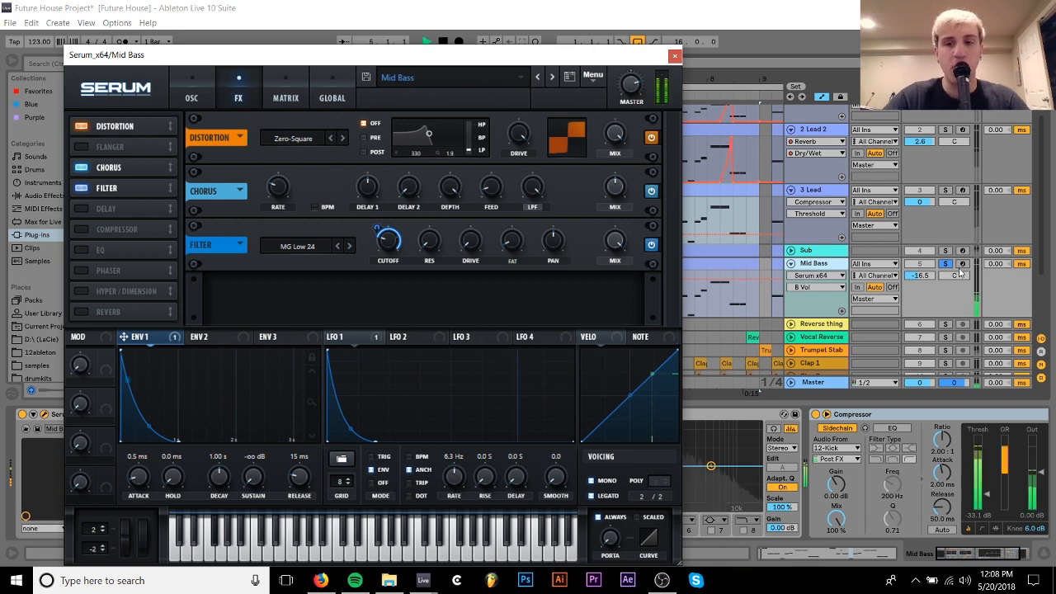
pyautogui.click(961, 264)
pyautogui.press('space')
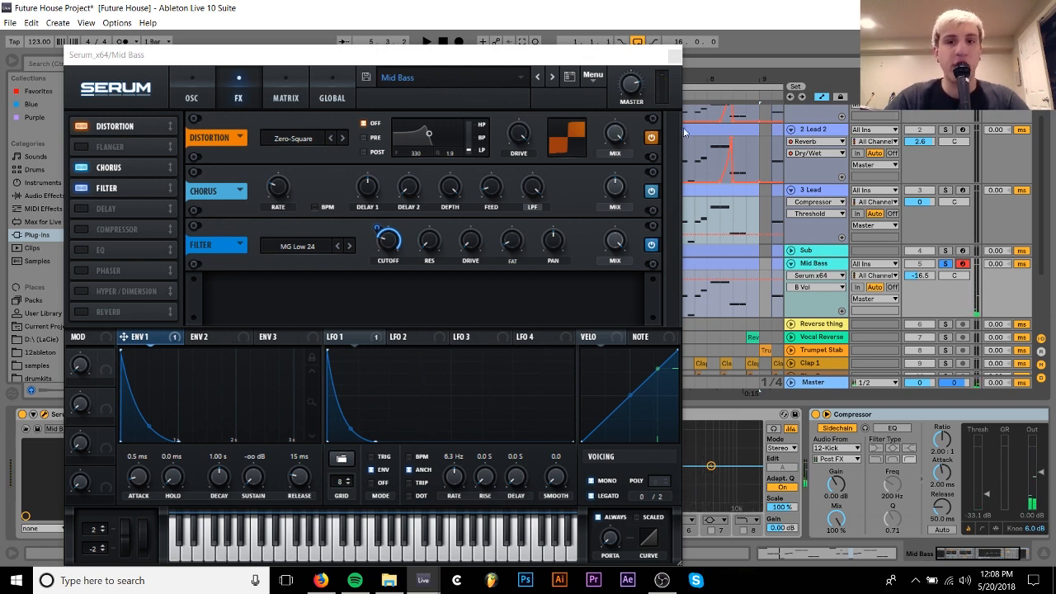
# Close the Serum window and show the automation of the Mid Bass reverb's Dry/Wet.
pyautogui.click(674, 55)
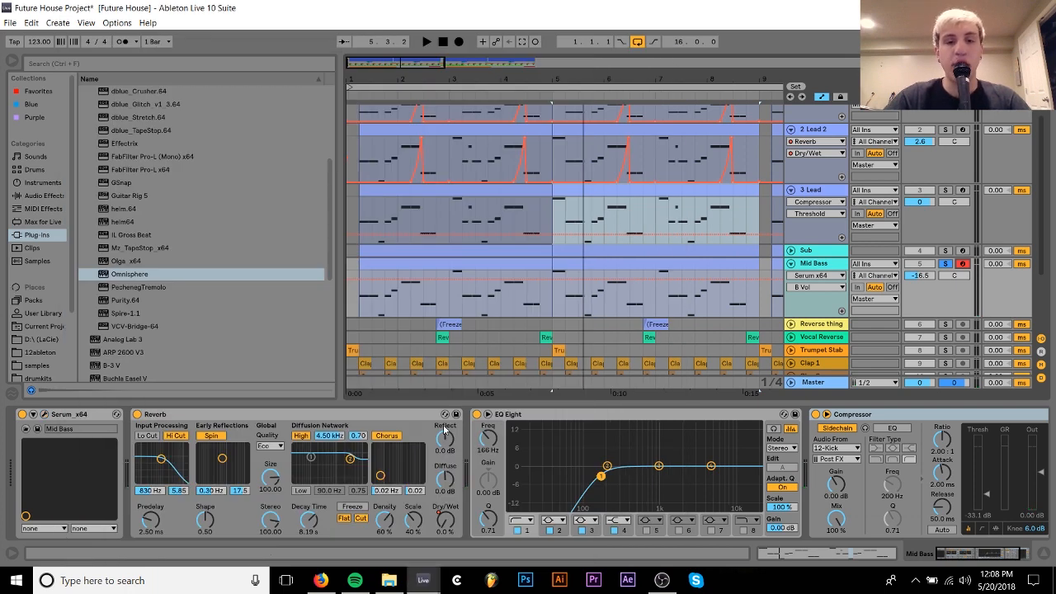
pyautogui.scroll(-2, 305, 454)
pyautogui.rightClick(403, 520)
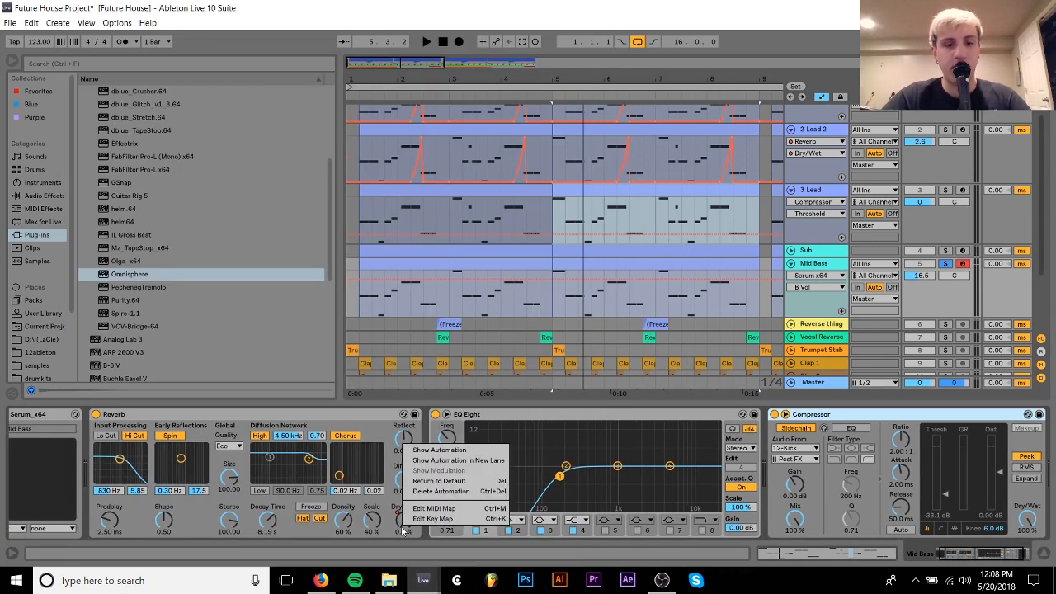
pyautogui.click(580, 300)
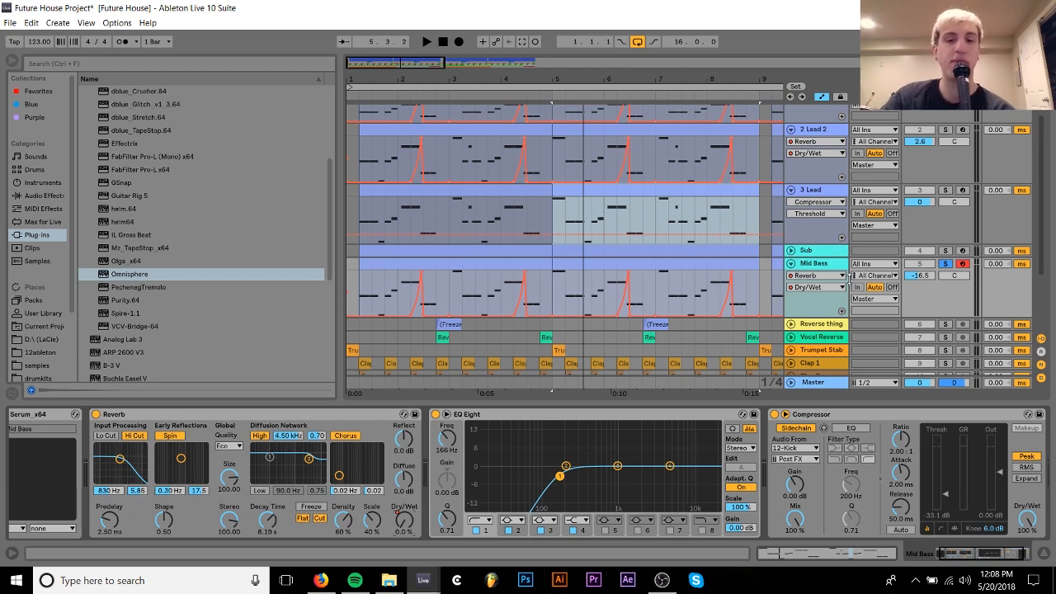
# Compare the Mid Bass with EQ Eight bypassed and re-enabled during playback, and examine the sidechain compressor.
pyautogui.click(435, 415)
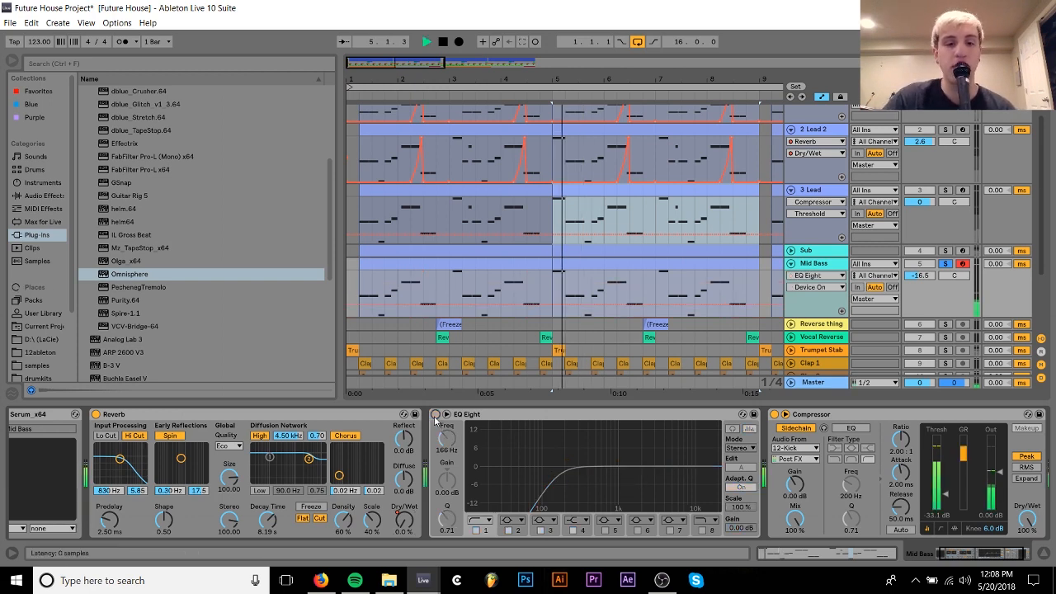
pyautogui.click(435, 414)
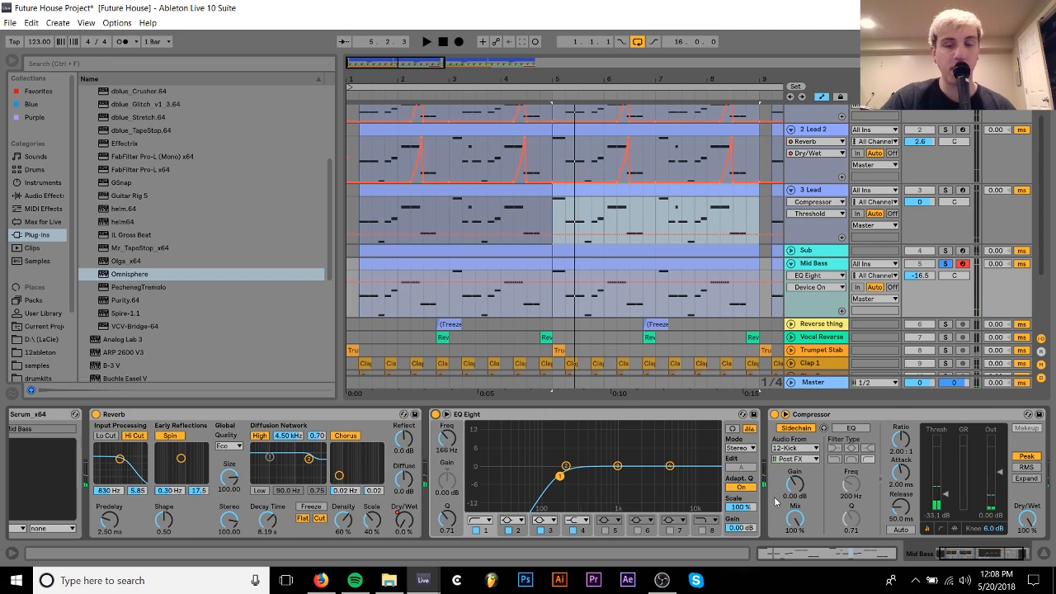
pyautogui.scroll(-1, 774, 501)
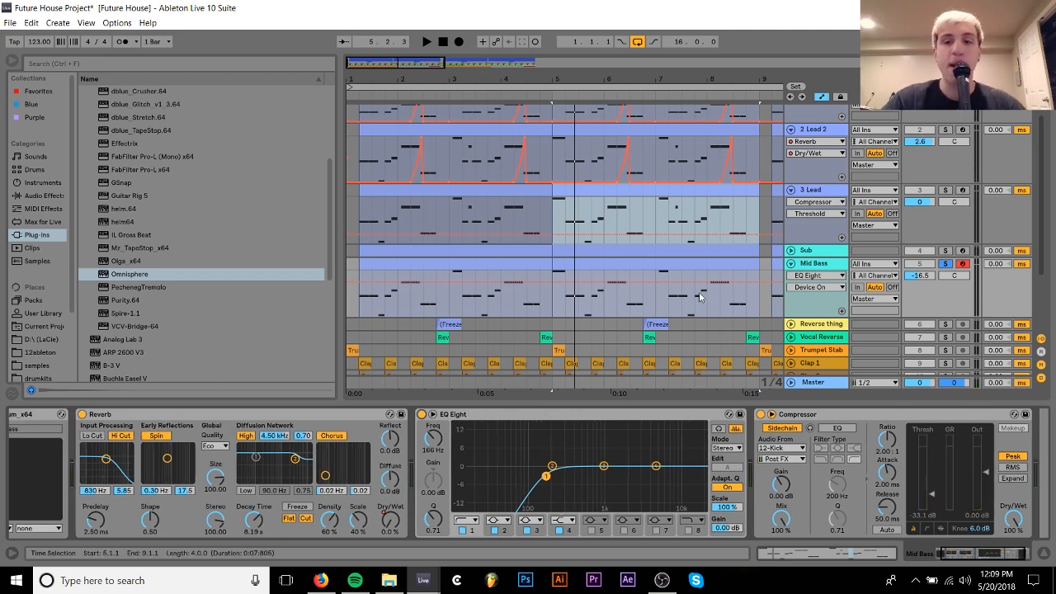
# Fold the Mid Bass track and widen the arrangement view to show the whole project.
pyautogui.click(790, 264)
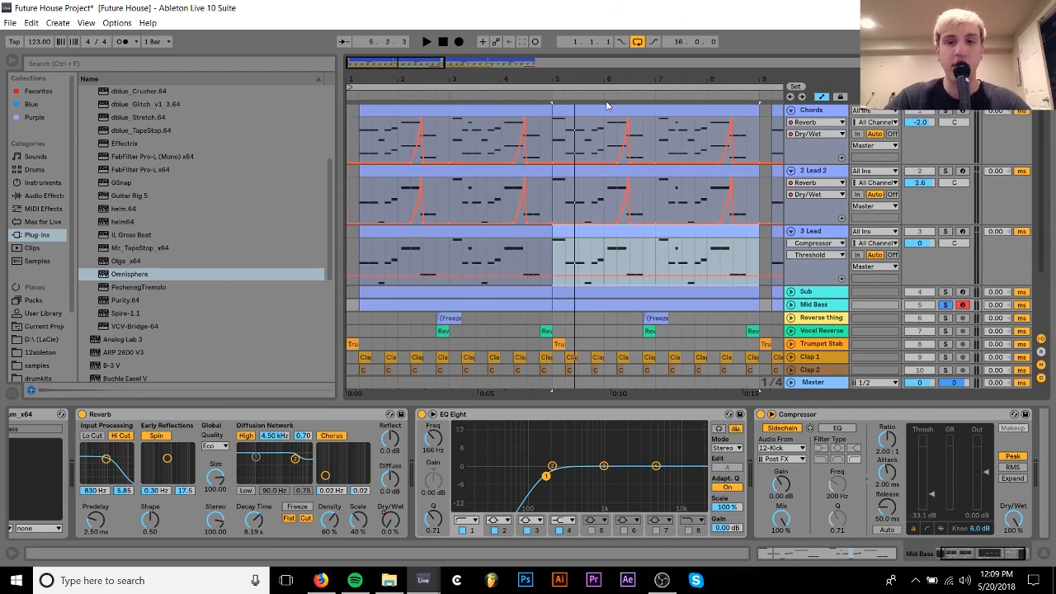
pyautogui.moveTo(574, 79); pyautogui.dragTo(572, 45)
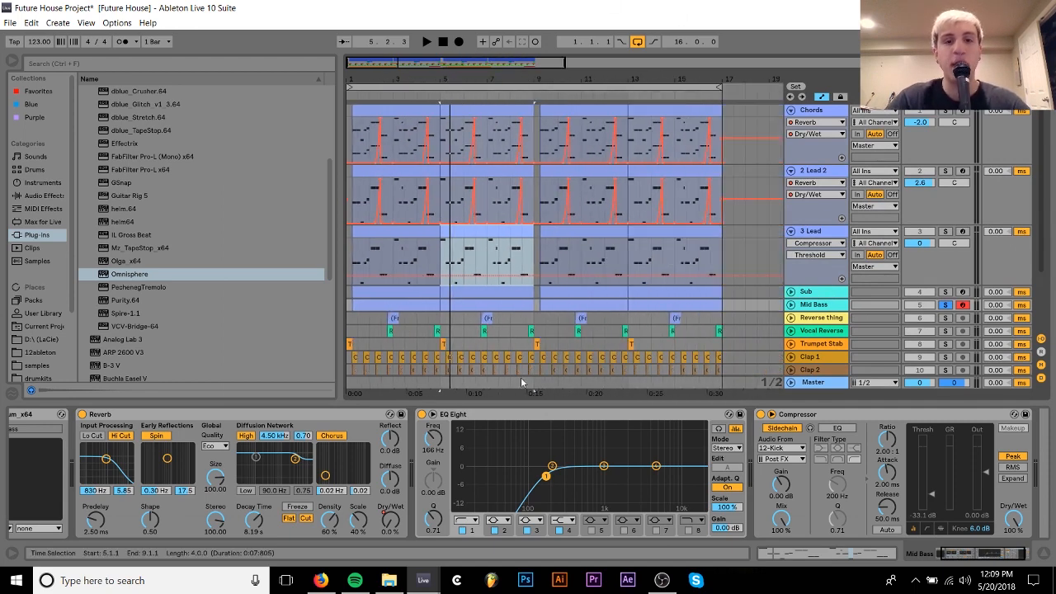
# Unfold the Reverse thing track and solo it together with the Vocal Reverse and Trumpet Stab tracks.
pyautogui.scroll(-1, 520, 377)
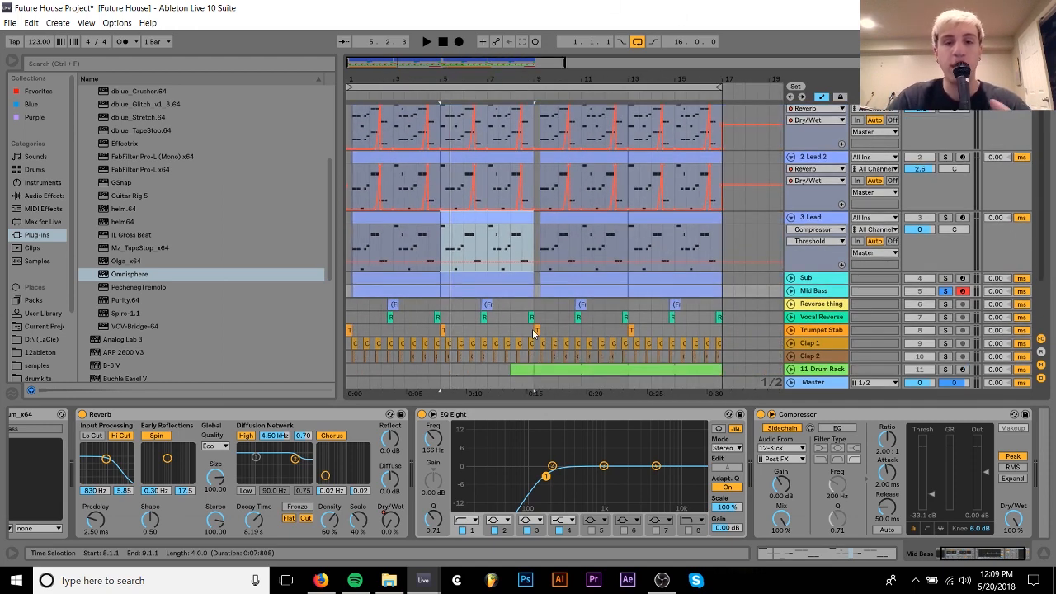
pyautogui.scroll(-2, 532, 334)
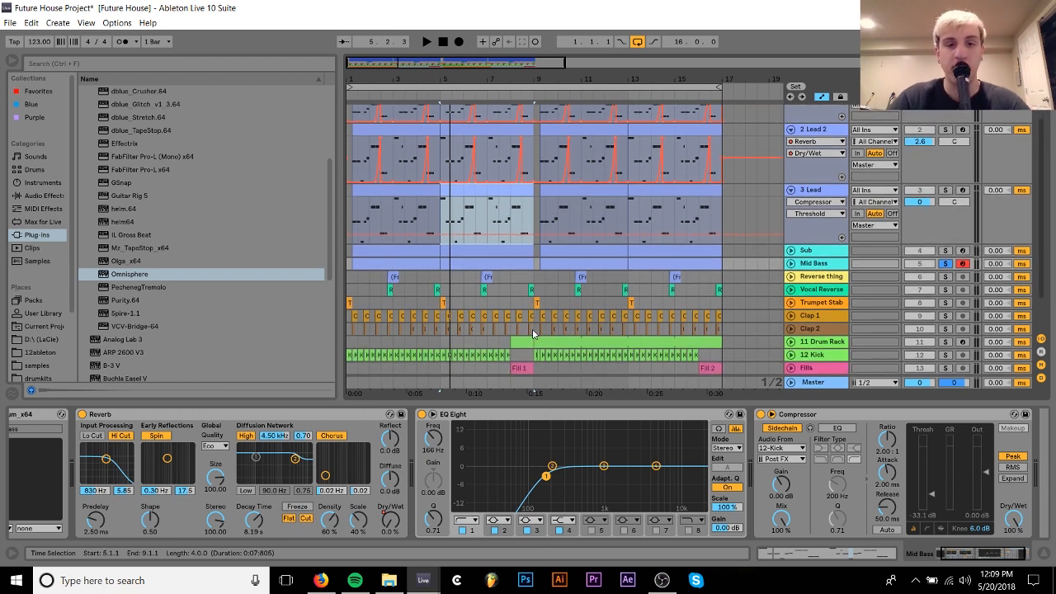
pyautogui.scroll(3, 588, 284)
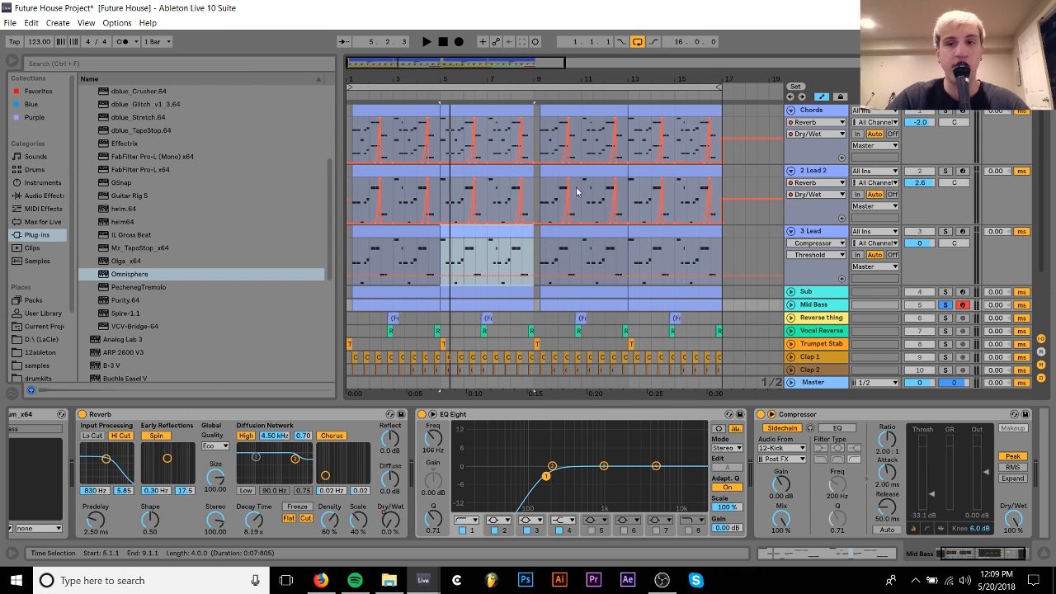
pyautogui.scroll(-1, 607, 258)
pyautogui.scroll(-5, 609, 258)
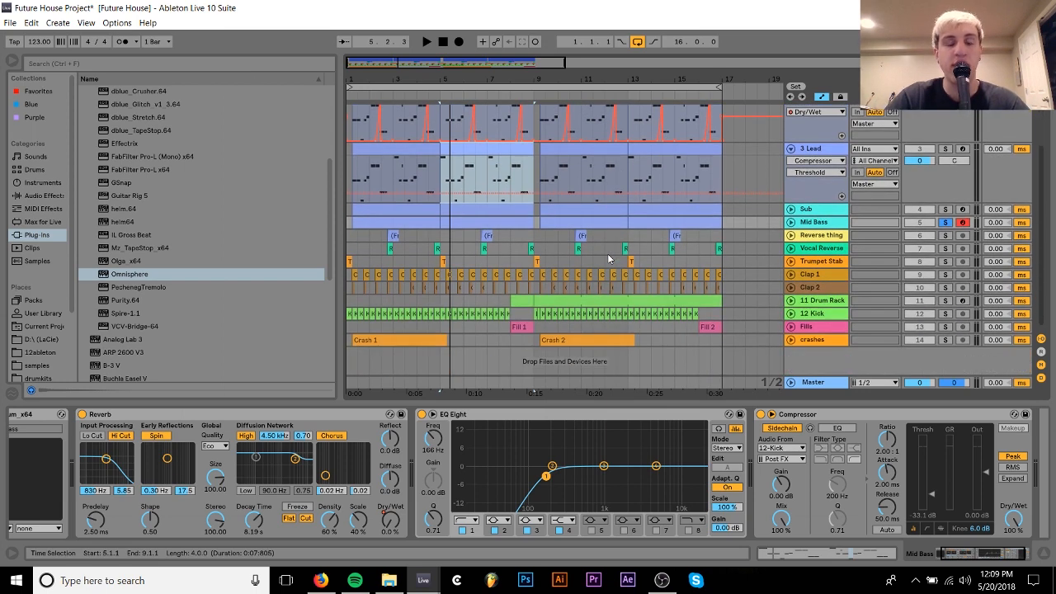
pyautogui.click(792, 236)
pyautogui.click(812, 246)
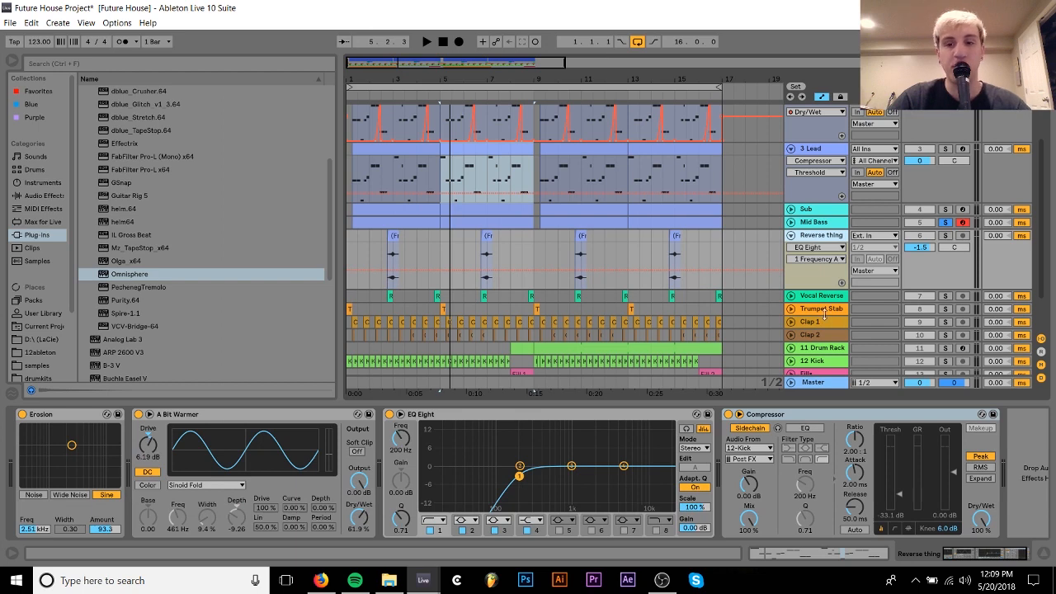
pyautogui.click(825, 312)
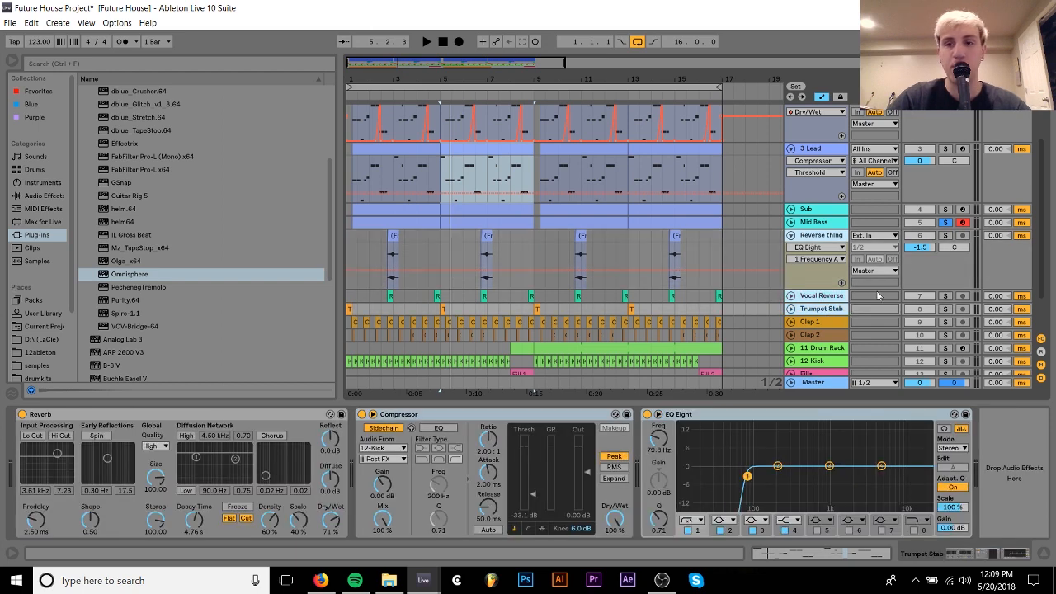
pyautogui.click(945, 235)
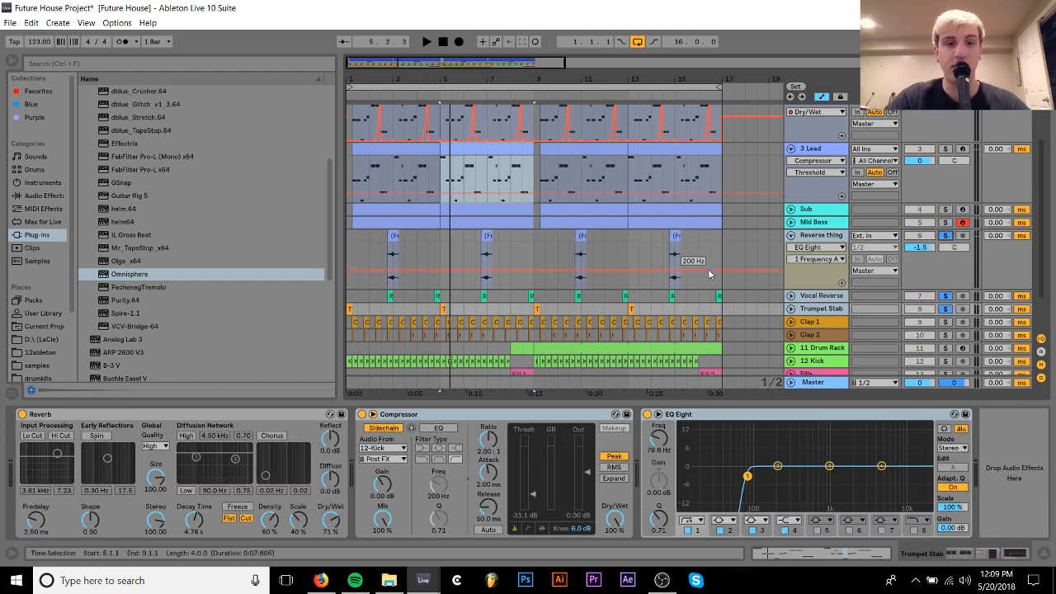
# Add the crashes track to the soloed tracks and play the first Trumpet Stab clip.
pyautogui.moveTo(356, 70); pyautogui.dragTo(356, 136)
pyautogui.scroll(-1, 401, 286)
pyautogui.scroll(-1, 400, 281)
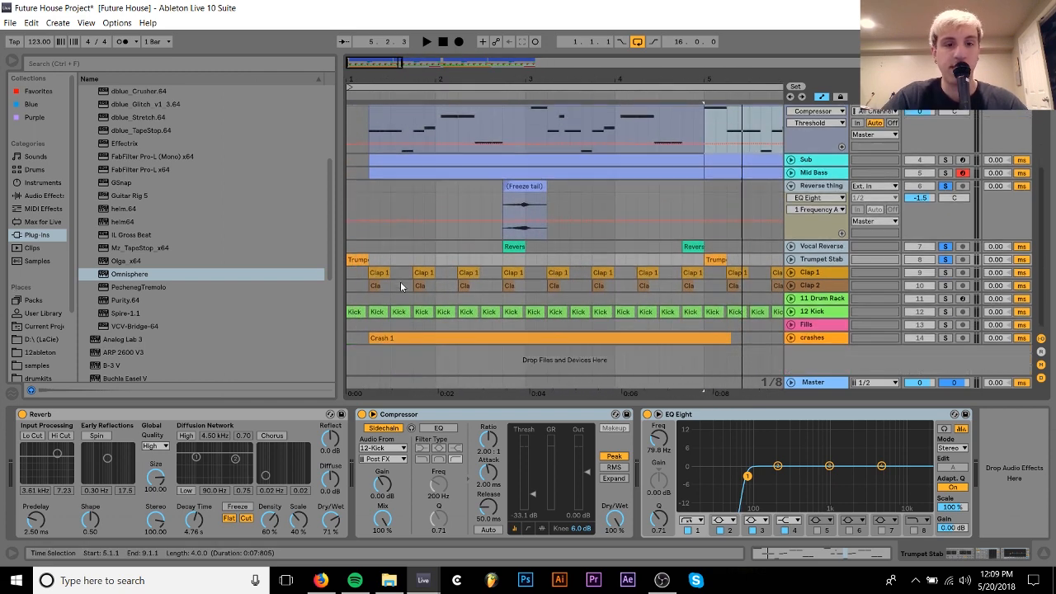
pyautogui.click(945, 338)
pyautogui.press('space')
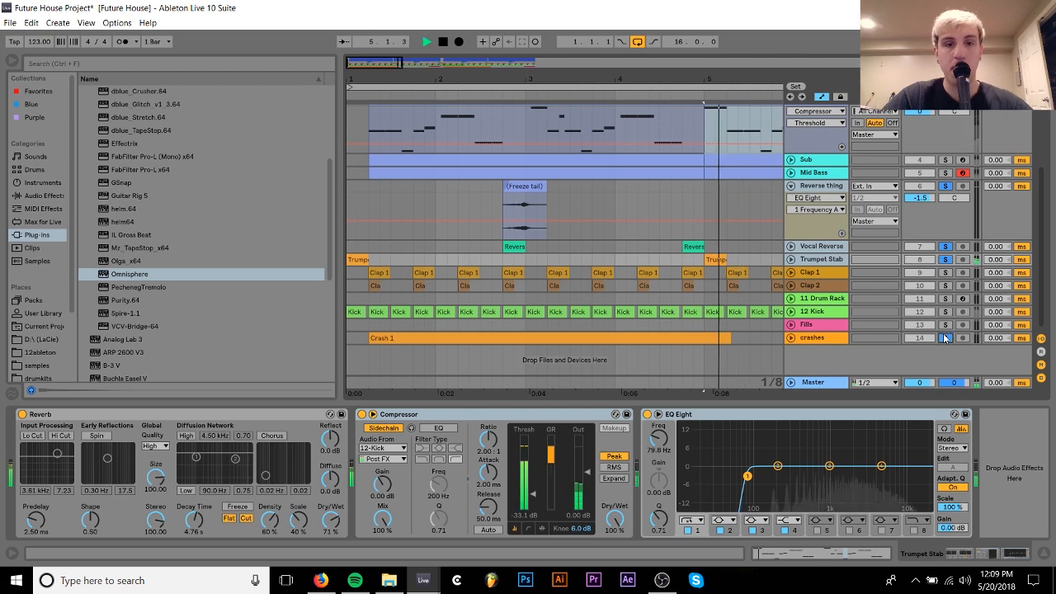
pyautogui.click(357, 259)
pyautogui.press('space')
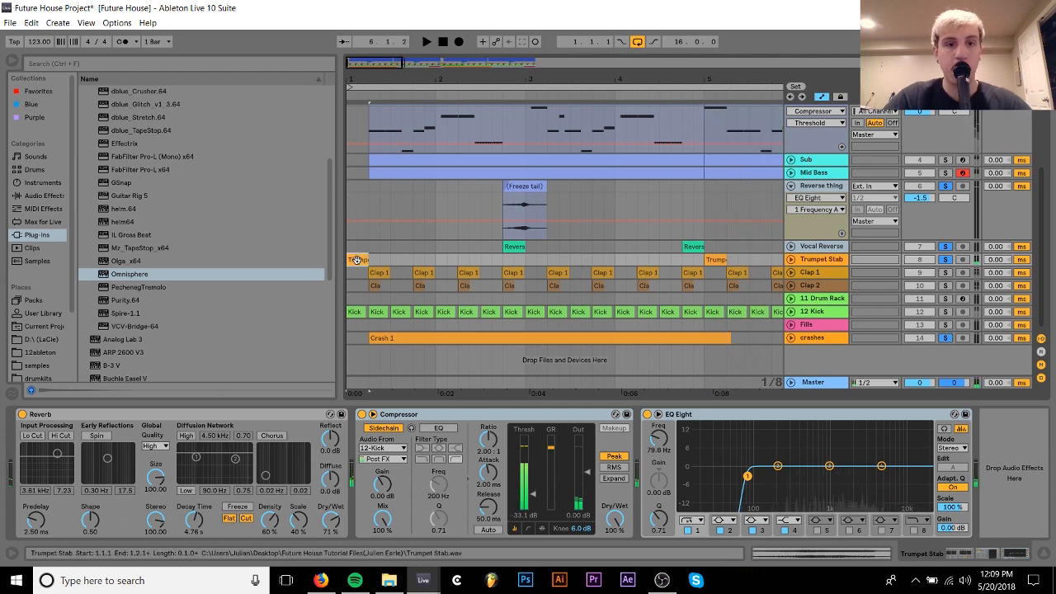
pyautogui.press('space')
pyautogui.press('space')
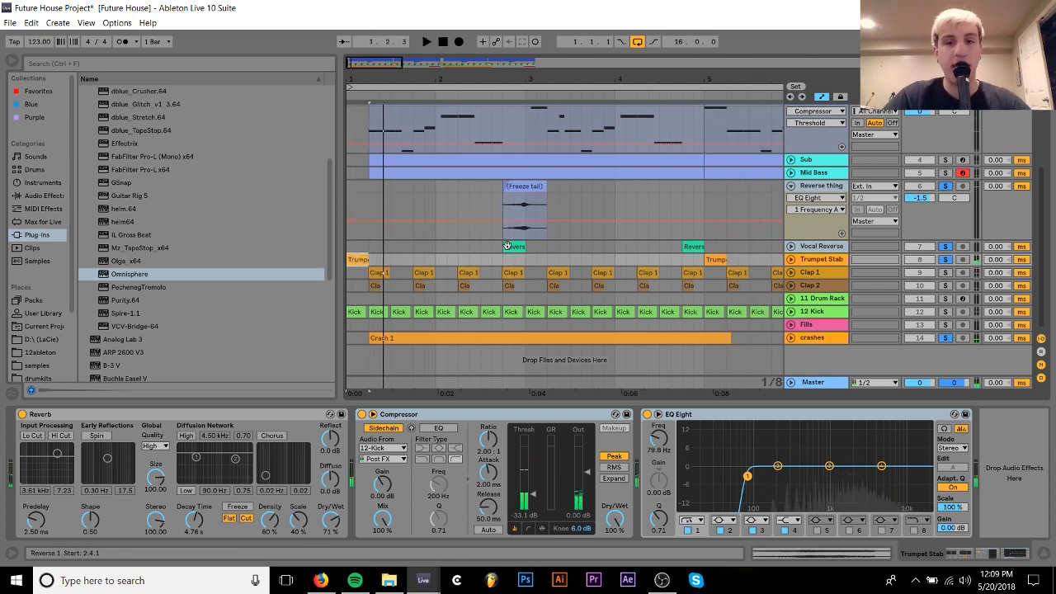
# Play the Reverse 1 clip on the Vocal Reverse track together with the soloed effects, and stop playback.
pyautogui.click(511, 248)
pyautogui.press('space')
pyautogui.press('space')
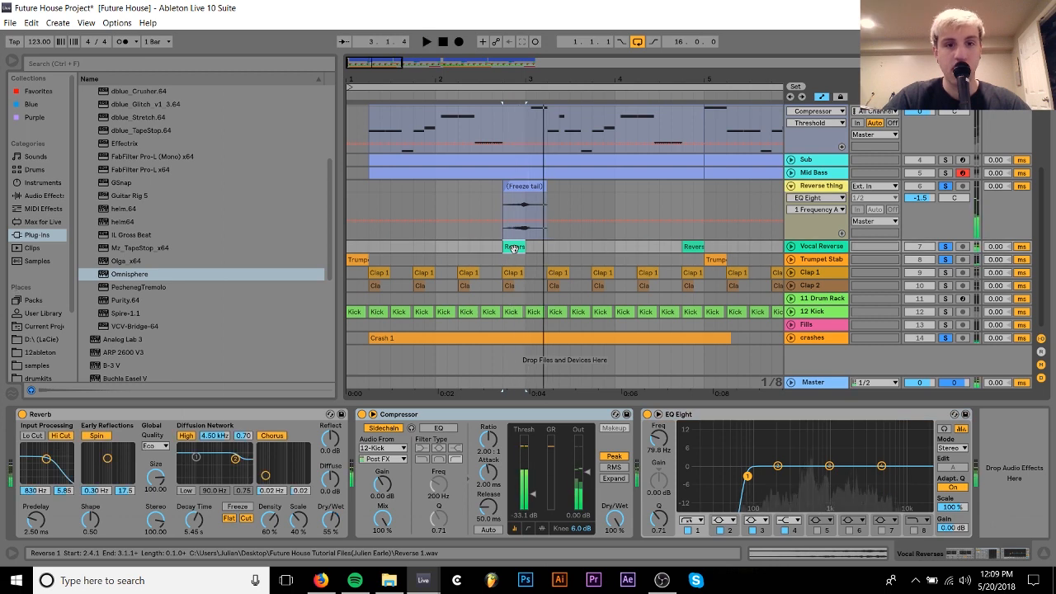
# Unfold the crashes track to show the waveforms of Crash 1 and Crash 2 across the arrangement.
pyautogui.click(397, 338)
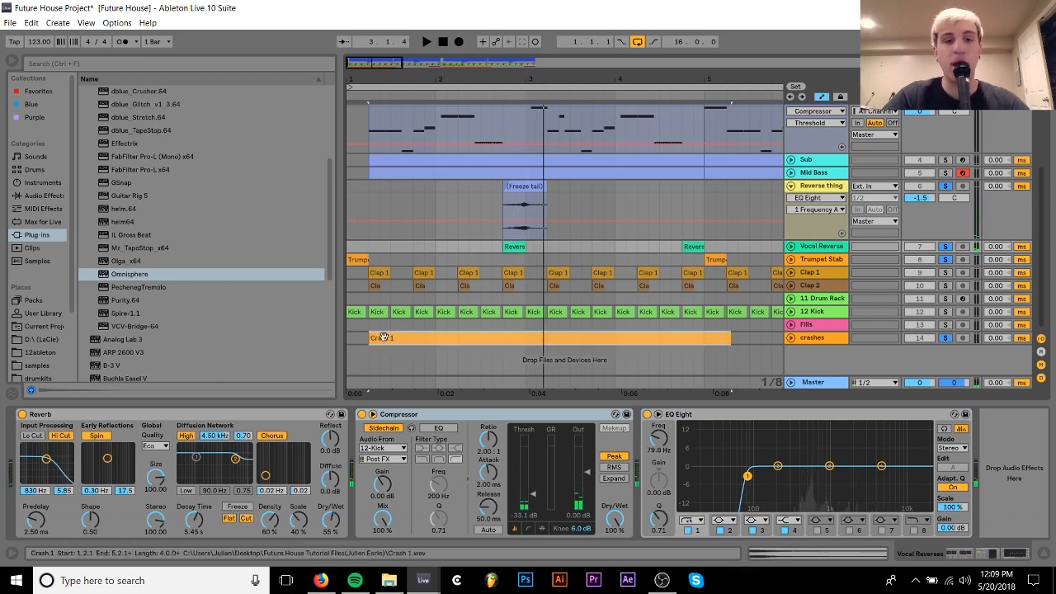
pyautogui.click(791, 339)
pyautogui.click(617, 89)
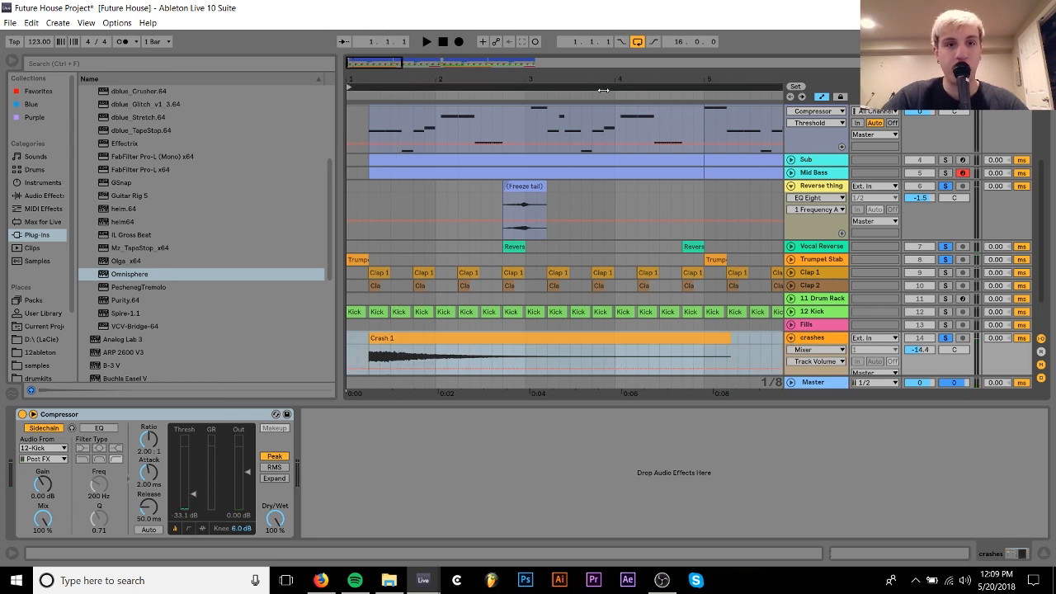
pyautogui.moveTo(607, 77); pyautogui.dragTo(601, 35)
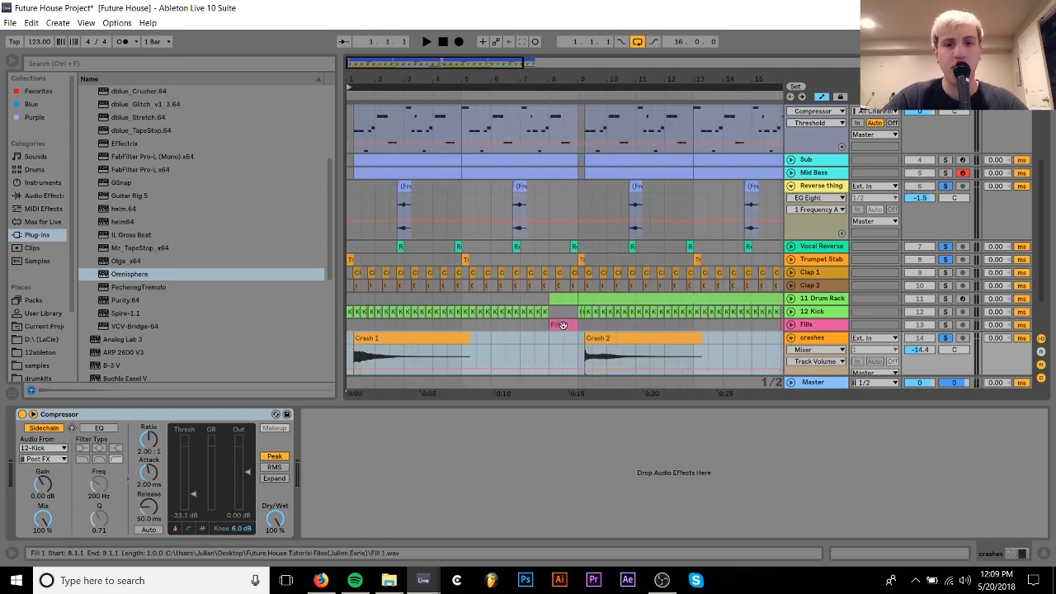
# Solo the Fills track, play the Fill 1 clip at bar 8, and show where both fills sit in the arrangement.
pyautogui.click(561, 325)
pyautogui.click(946, 325)
pyautogui.press('space')
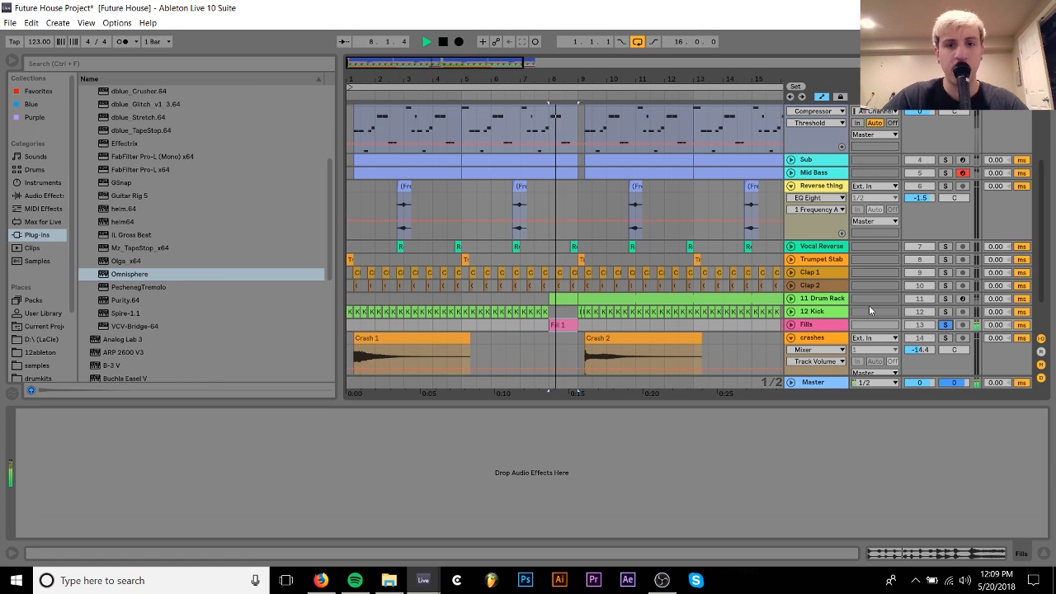
pyautogui.press('space')
pyautogui.moveTo(594, 76); pyautogui.dragTo(449, 75)
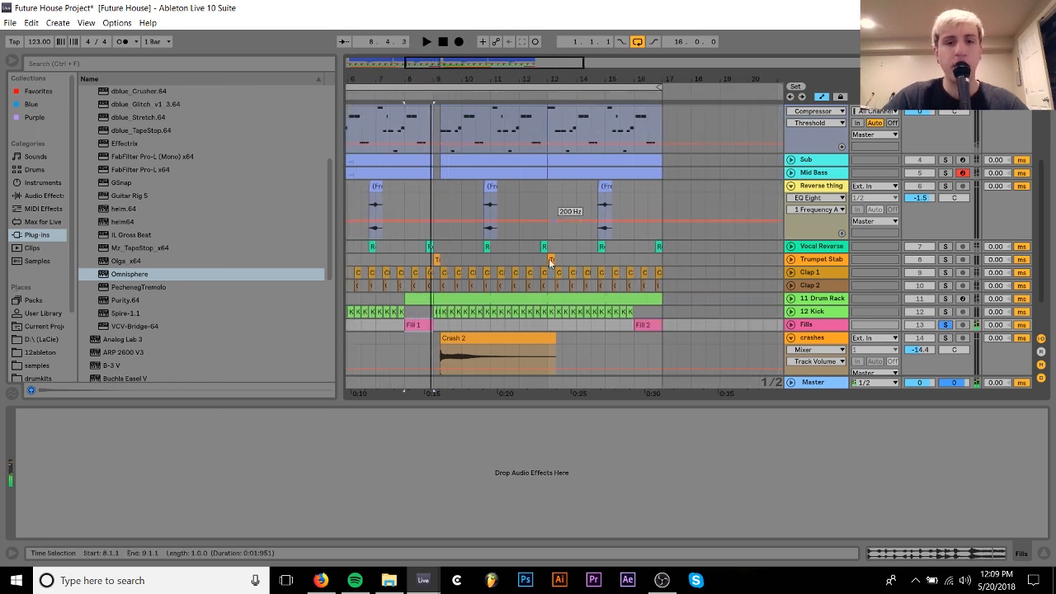
pyautogui.hscroll(-3, 624, 251)
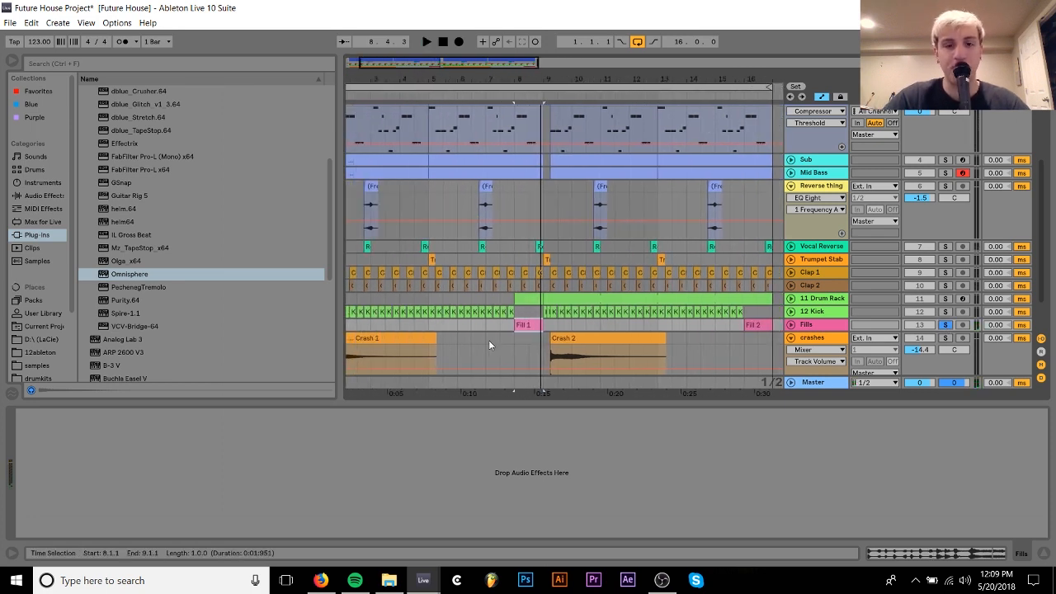
pyautogui.hscroll(-2, 476, 354)
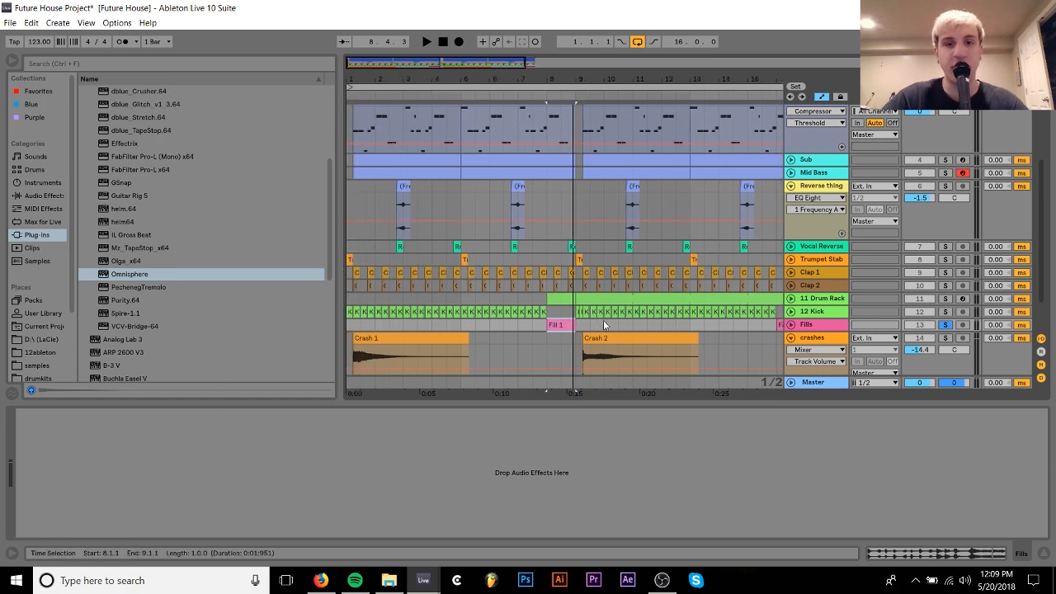
# Show the Trumpet Stab effects, solo only that track and play its first clip.
pyautogui.click(817, 261)
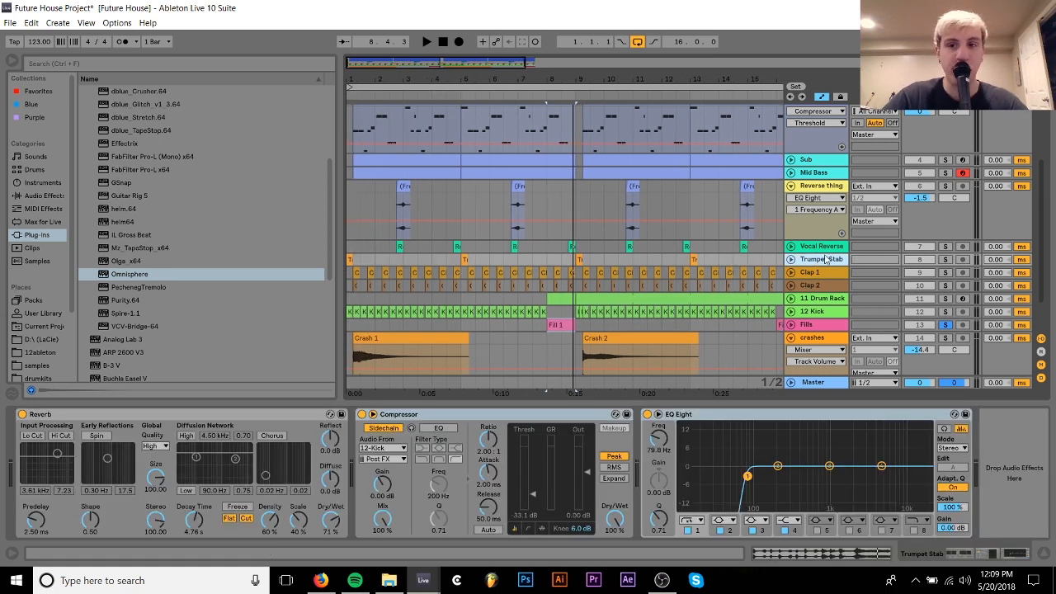
pyautogui.click(945, 259)
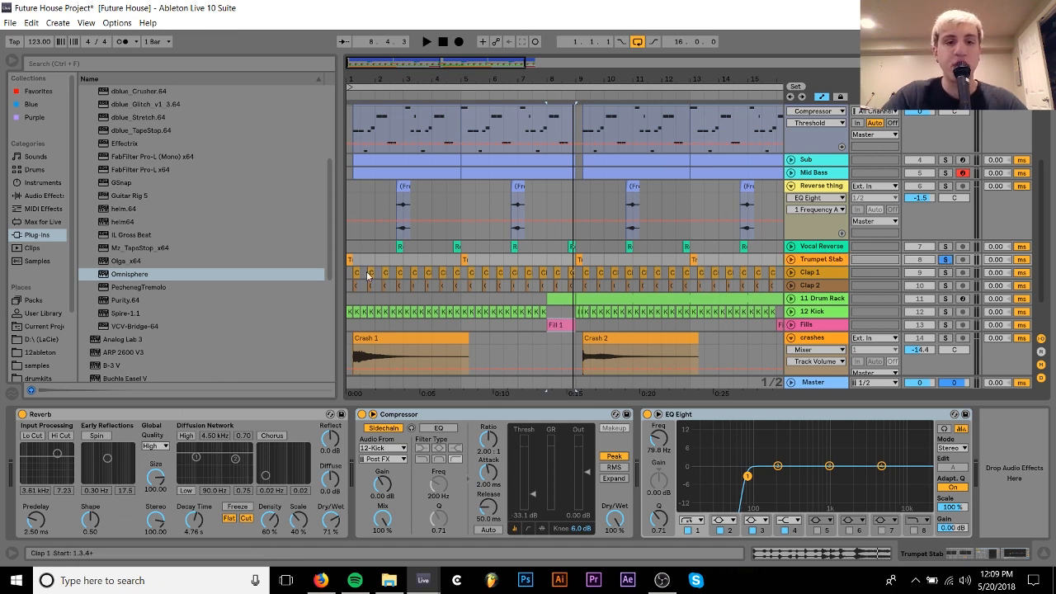
pyautogui.click(349, 261)
pyautogui.press('space')
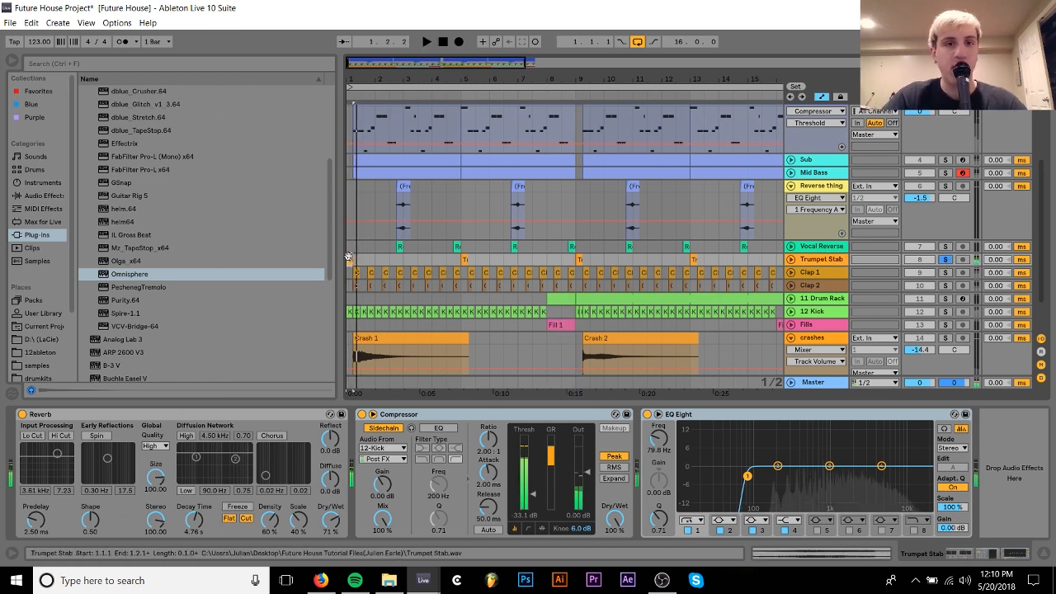
# Highlight the empty first beat on the Sub and Mid Bass tracks, and unfold the Trumpet Stab track to show its first clip's waveform.
pyautogui.moveTo(354, 79); pyautogui.dragTo(395, 79)
pyautogui.click(396, 79)
pyautogui.scroll(-3, 430, 154)
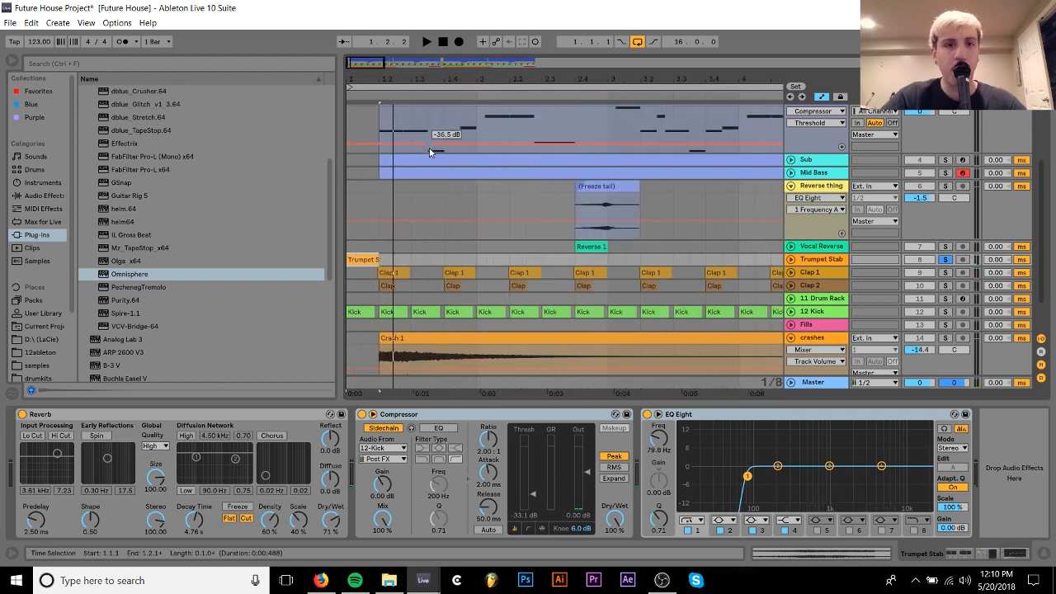
pyautogui.scroll(4, 400, 199)
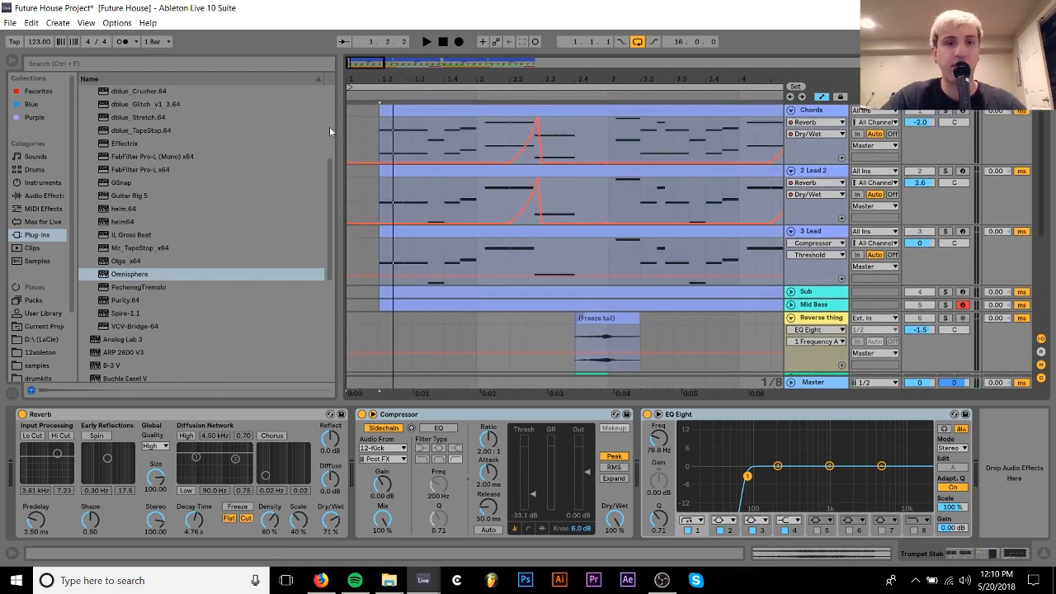
pyautogui.scroll(-5, 359, 202)
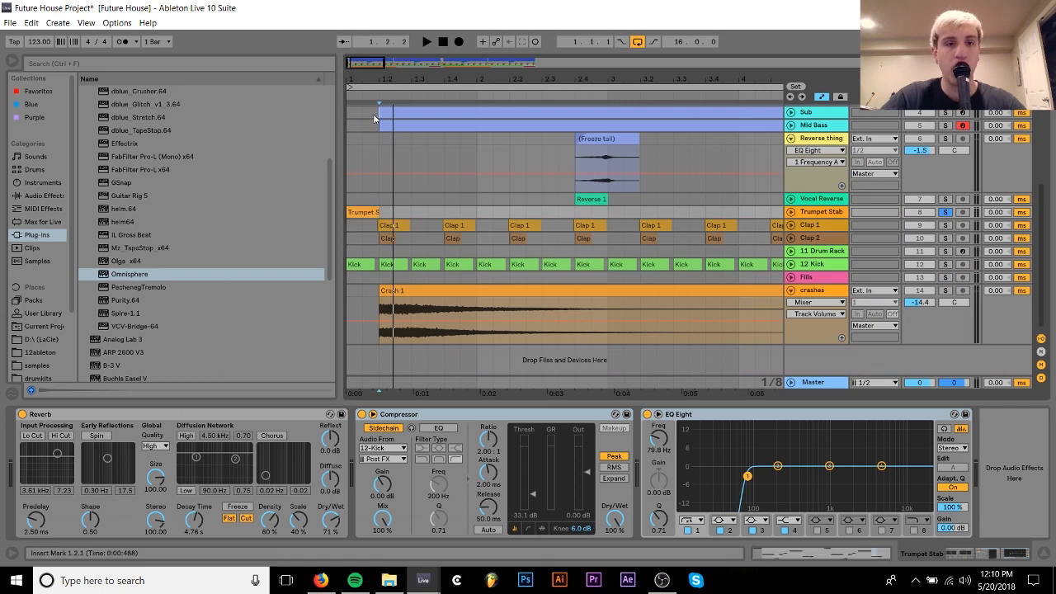
pyautogui.moveTo(376, 110); pyautogui.dragTo(348, 126)
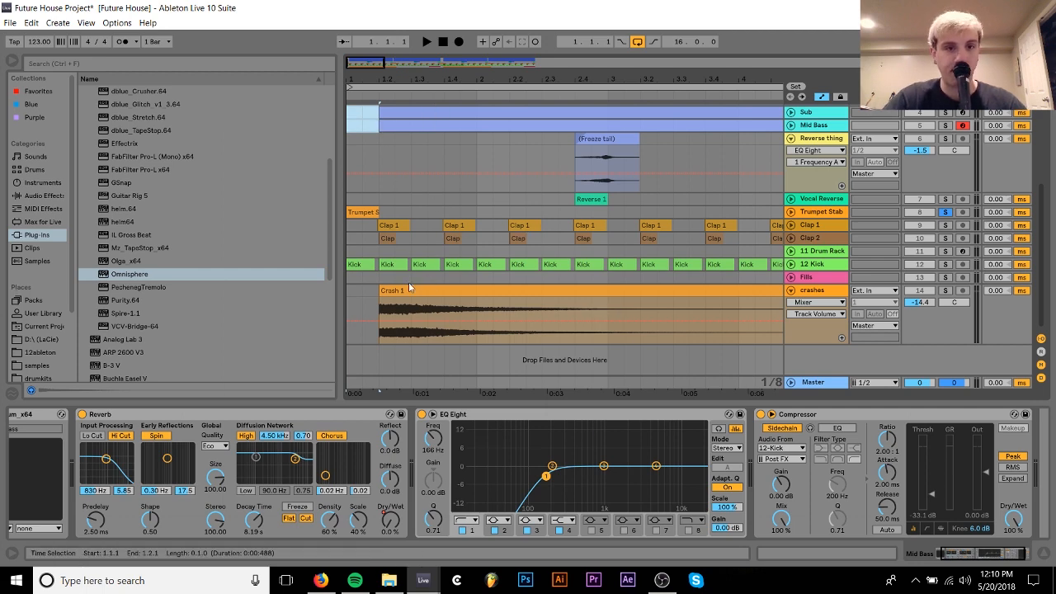
pyautogui.click(351, 213)
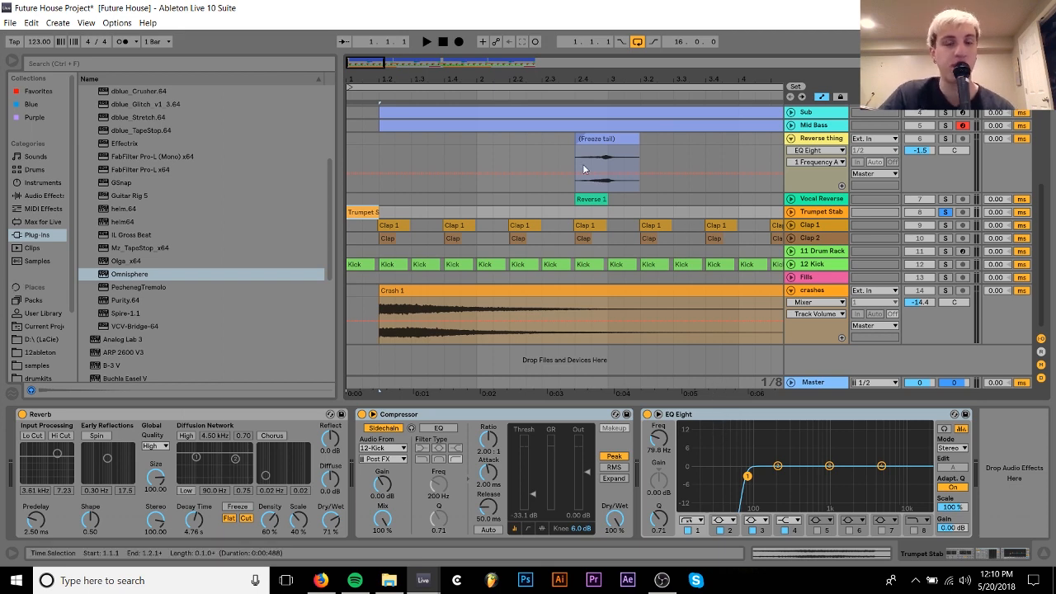
pyautogui.click(790, 212)
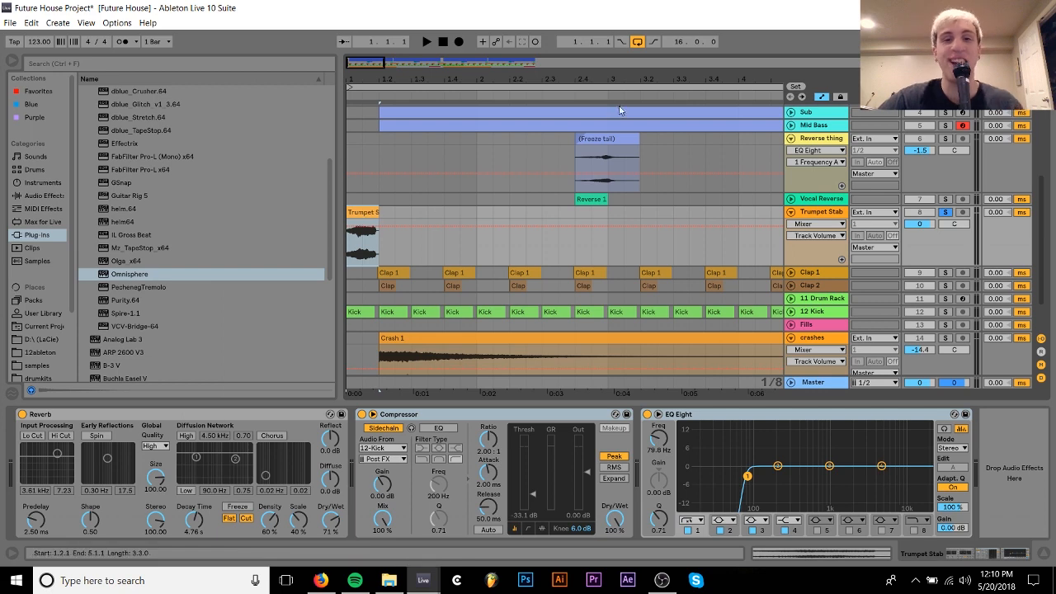
# Solo only the Reverse thing track, play its first Freeze tail clip, and replay it with the Chords and Lead tracks in view.
pyautogui.moveTo(593, 89); pyautogui.dragTo(500, 76)
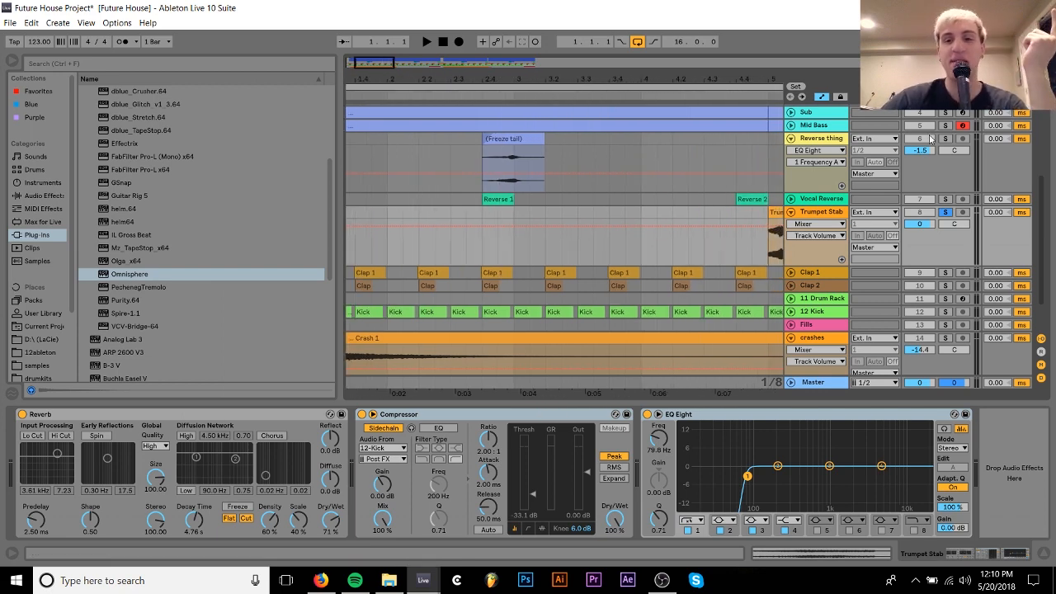
pyautogui.click(945, 213)
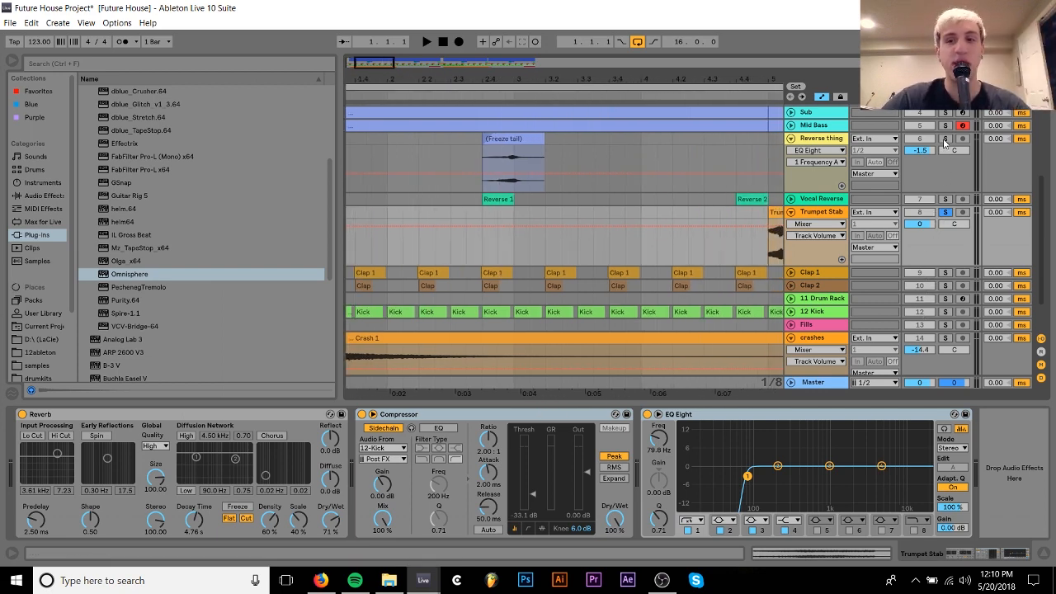
pyautogui.click(522, 140)
pyautogui.press('space')
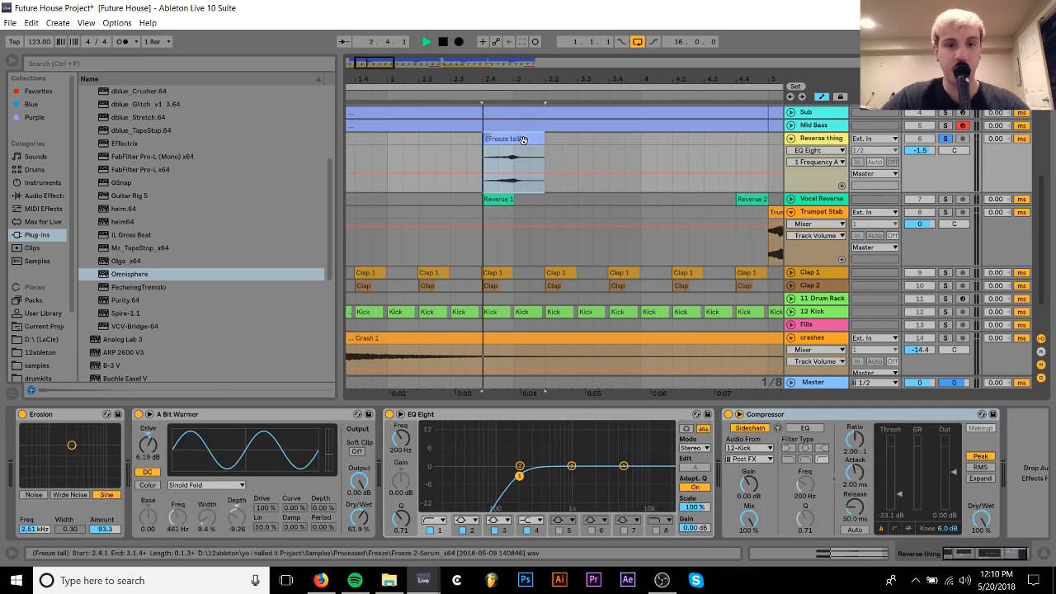
pyautogui.press('space')
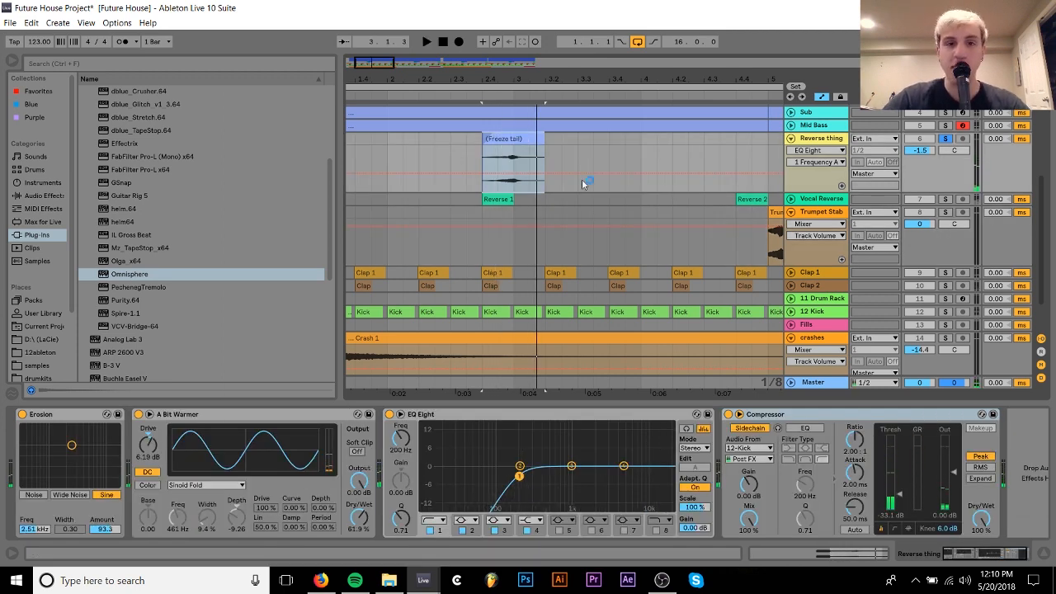
pyautogui.scroll(5, 581, 179)
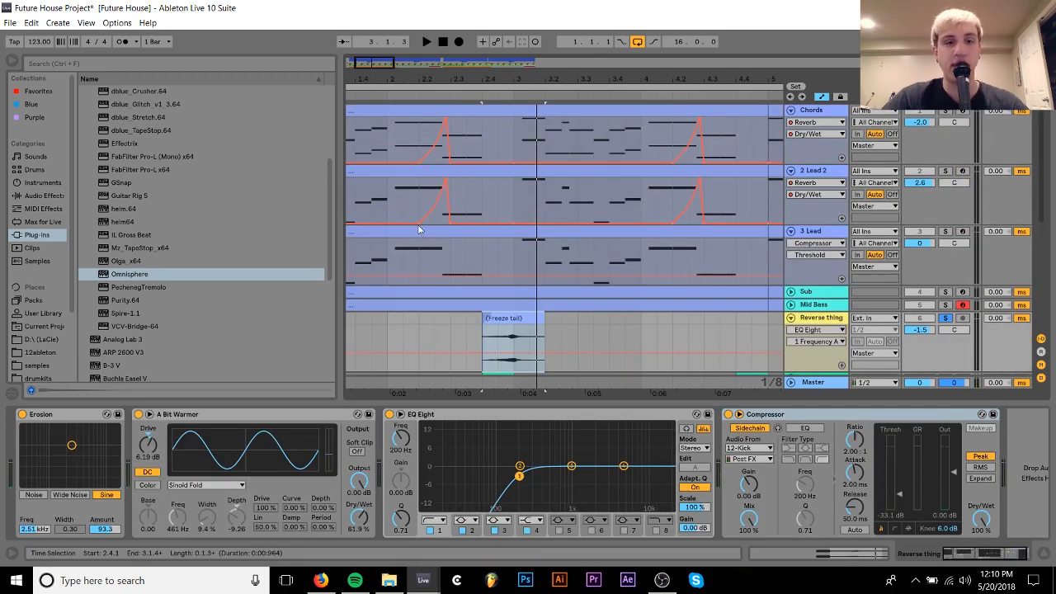
pyautogui.press('space')
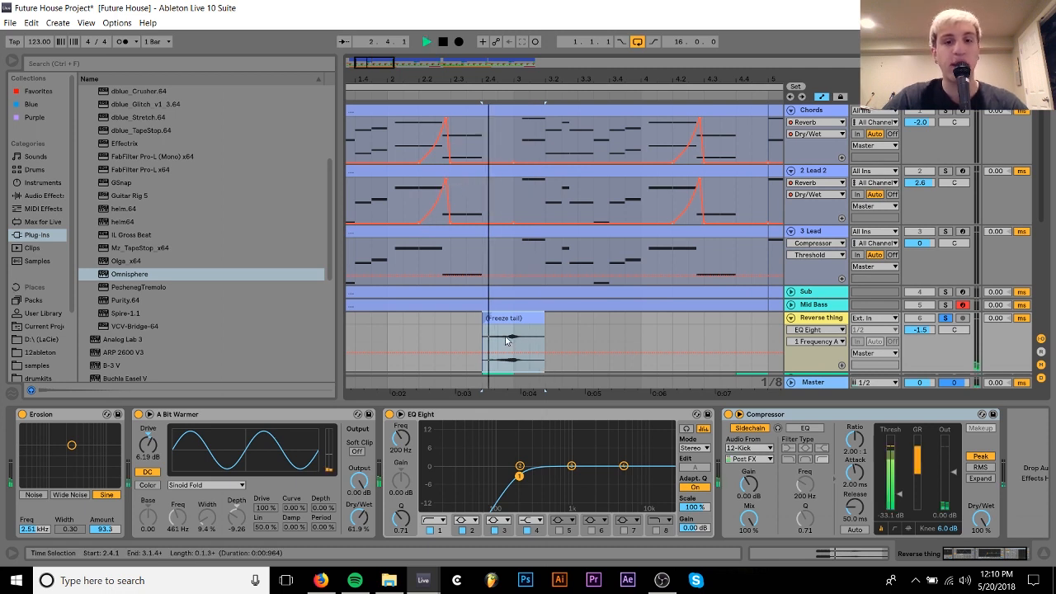
pyautogui.press('space')
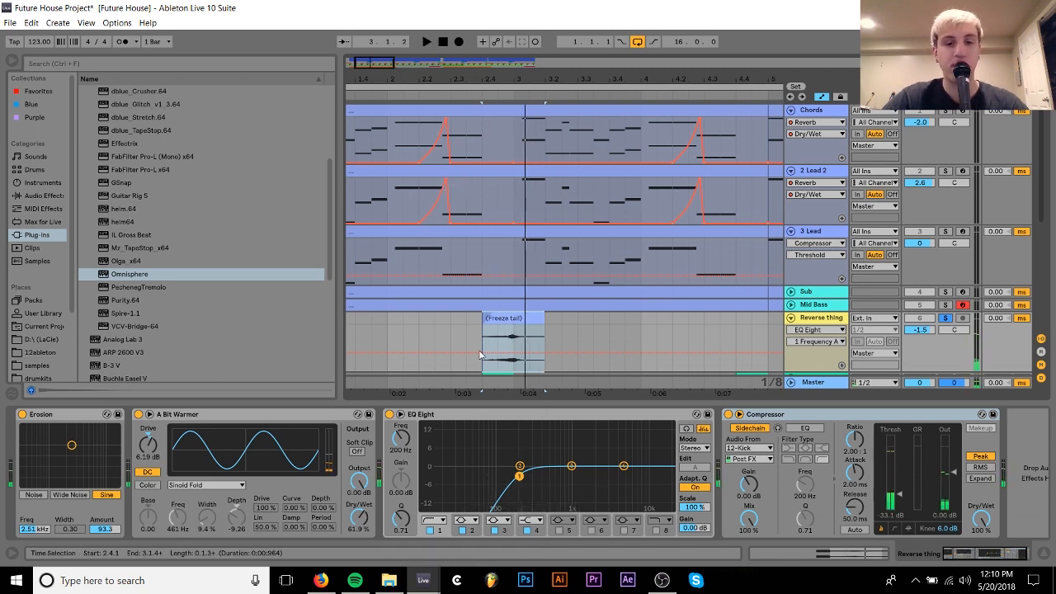
# Group the Reverse thing track's effects into a rack, bypass the rack, and play the first Freeze tail clip dry.
pyautogui.click(234, 418)
pyautogui.hotkey('ctrl', 'g')
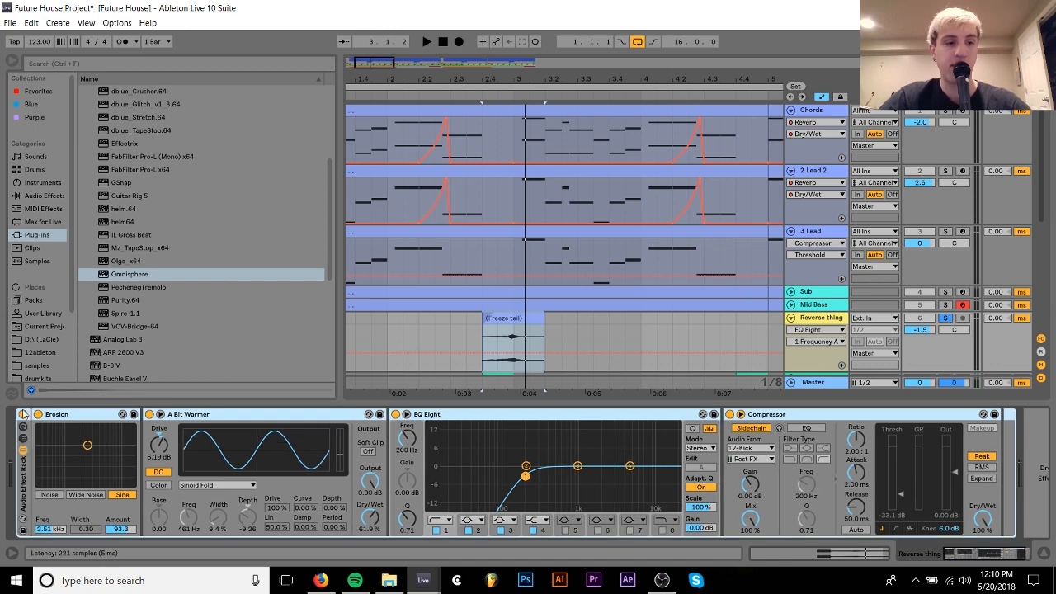
pyautogui.click(23, 414)
pyautogui.press('space')
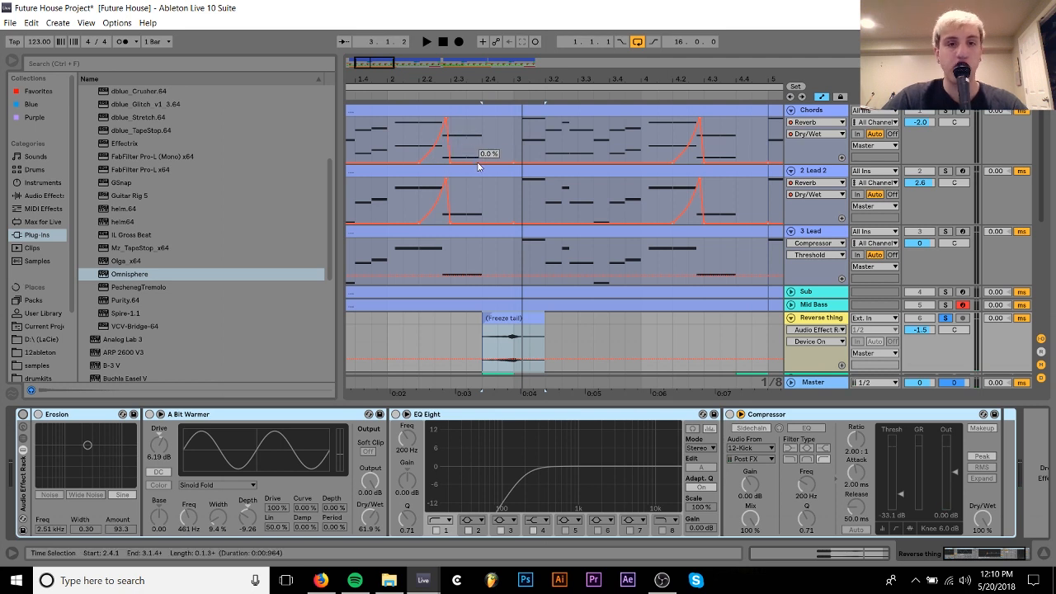
pyautogui.press('space')
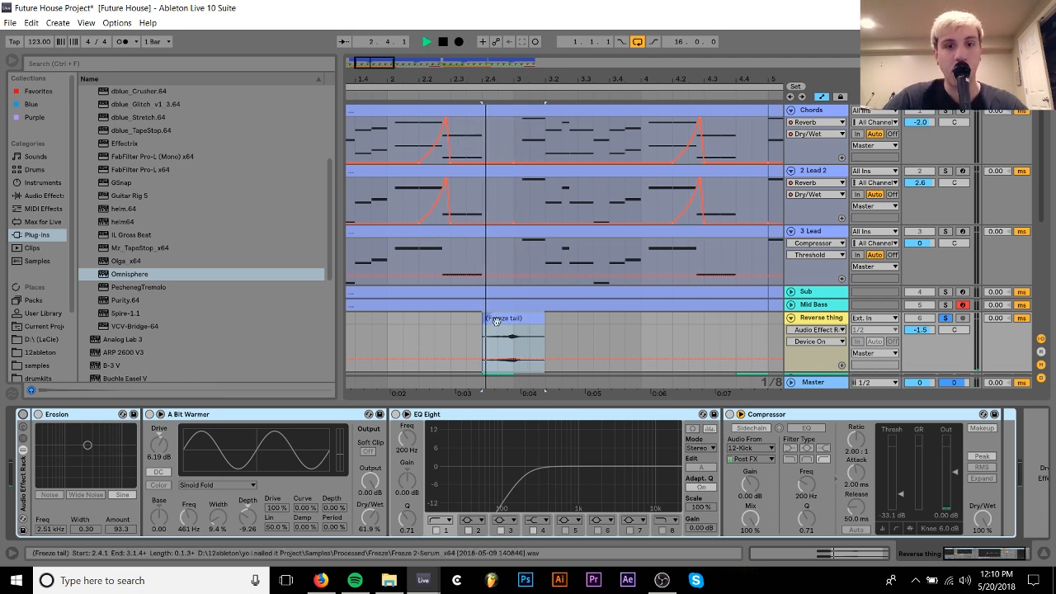
pyautogui.press('space')
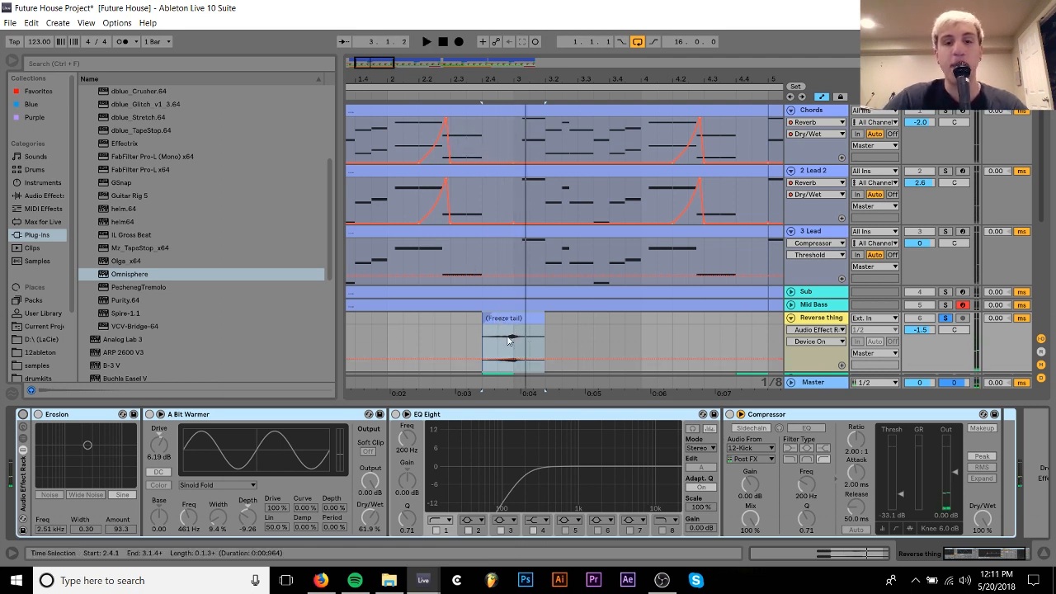
pyautogui.scroll(-5, 502, 329)
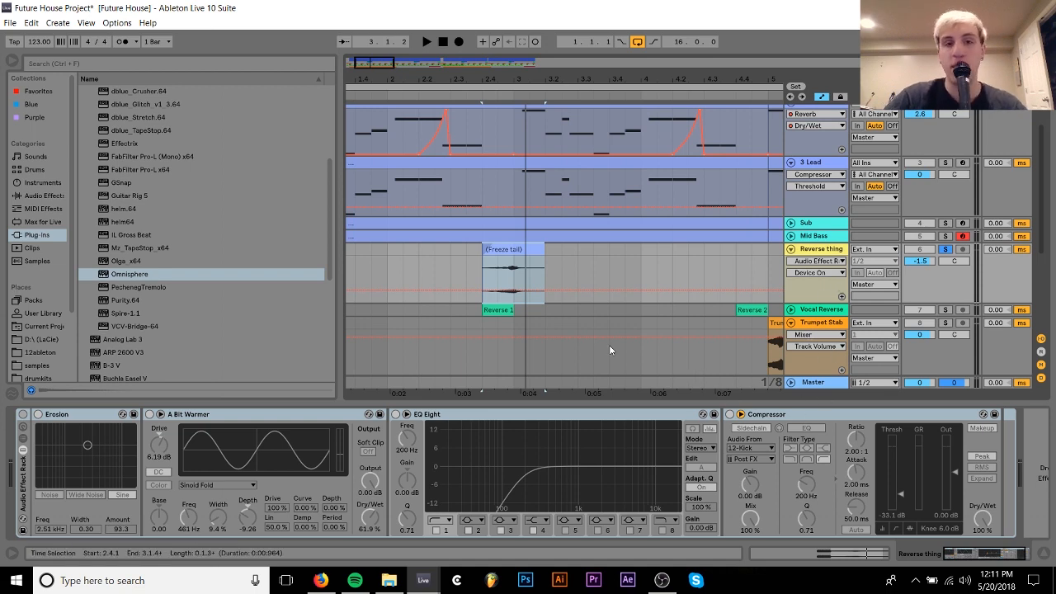
pyautogui.scroll(2, 609, 345)
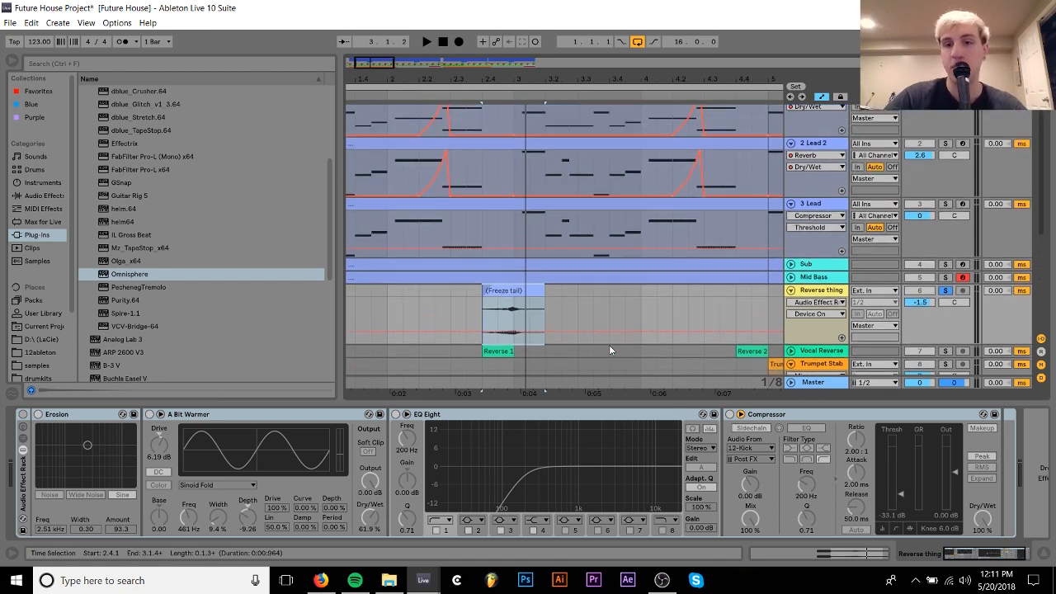
# Reactivate and ungroup the Reverse thing effect rack, and replay the first Freeze tail clip with its effects.
pyautogui.click(13, 446)
pyautogui.rightClick(20, 488)
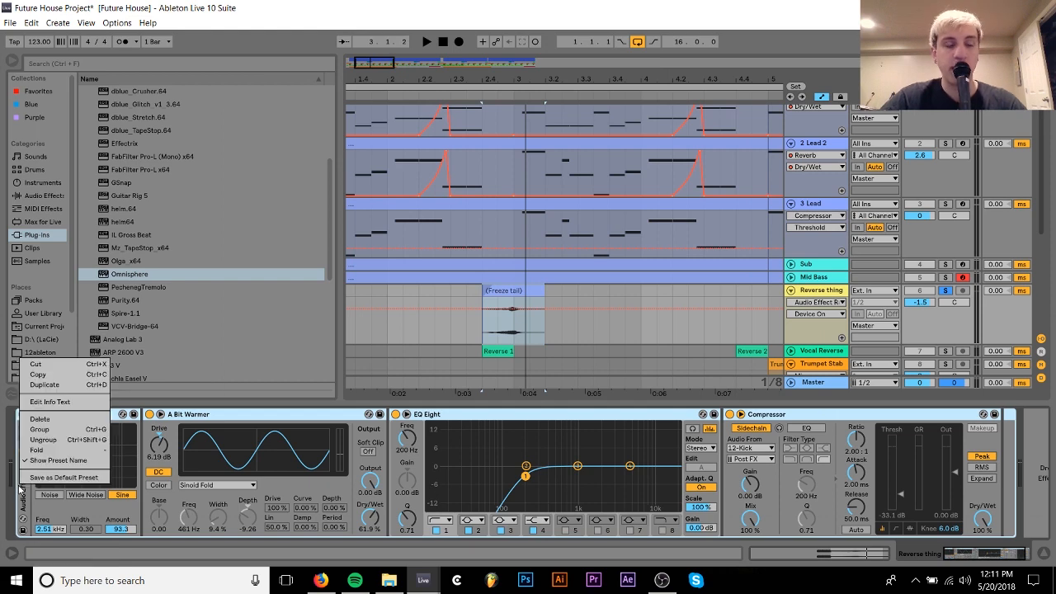
pyautogui.click(43, 440)
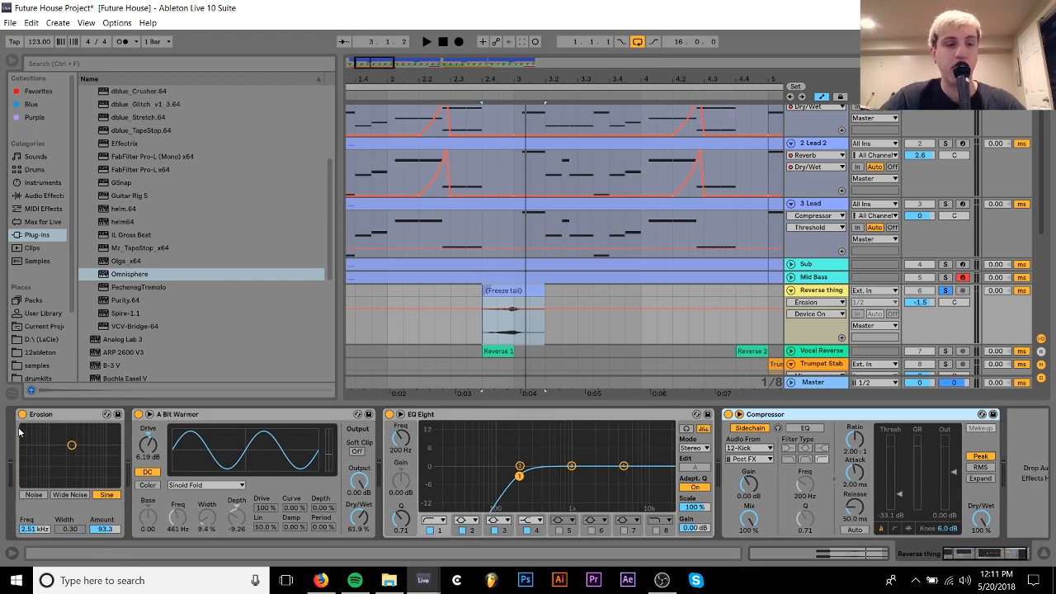
pyautogui.press('space')
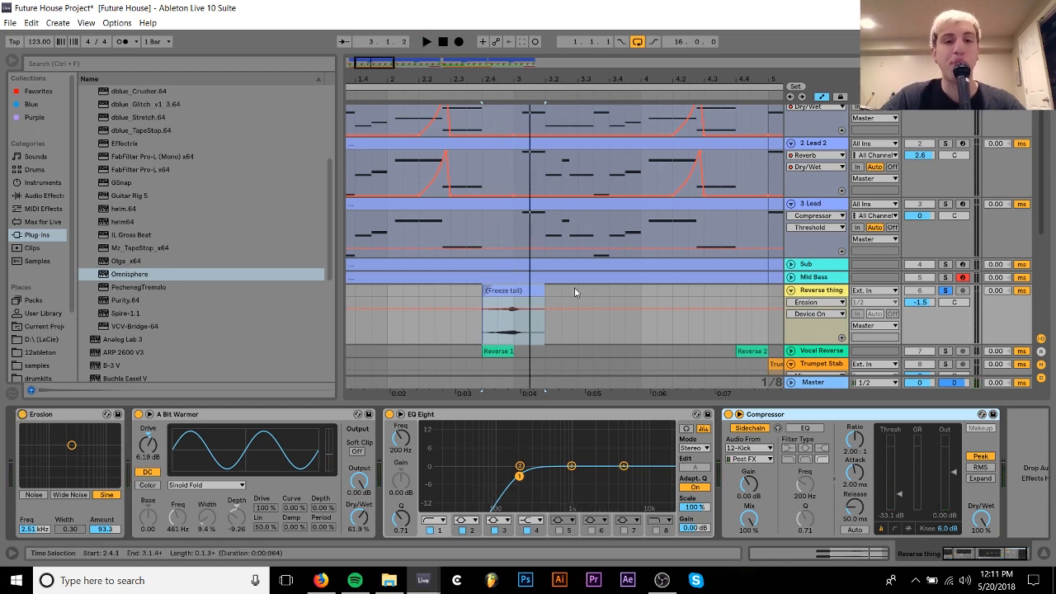
pyautogui.press('space')
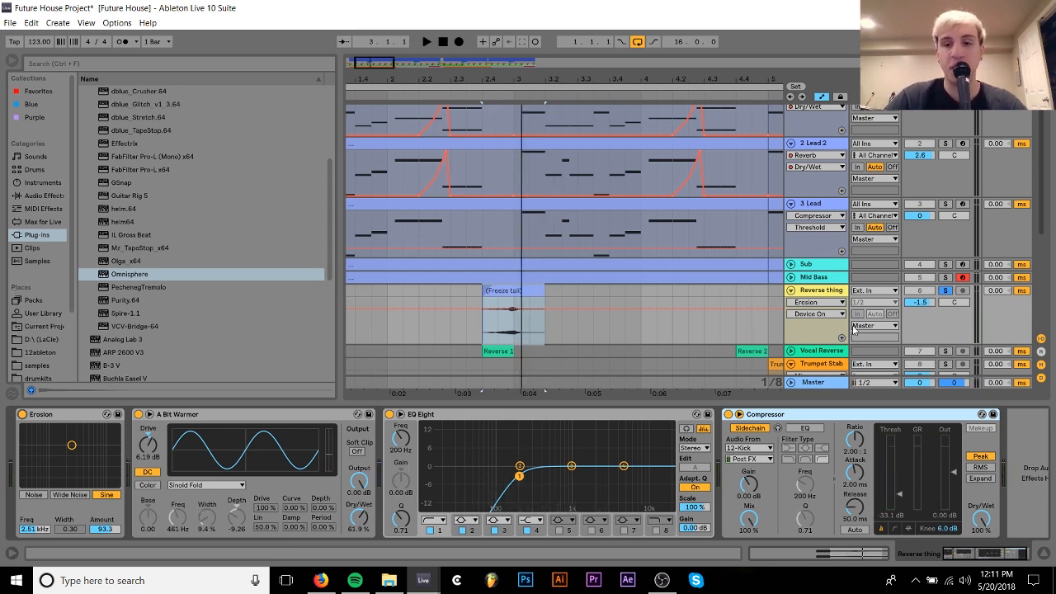
# Show the Vocal Reverse effects, solo only that track, unfold it, and play the Reverse 2 clip leading into bar 5.
pyautogui.click(815, 351)
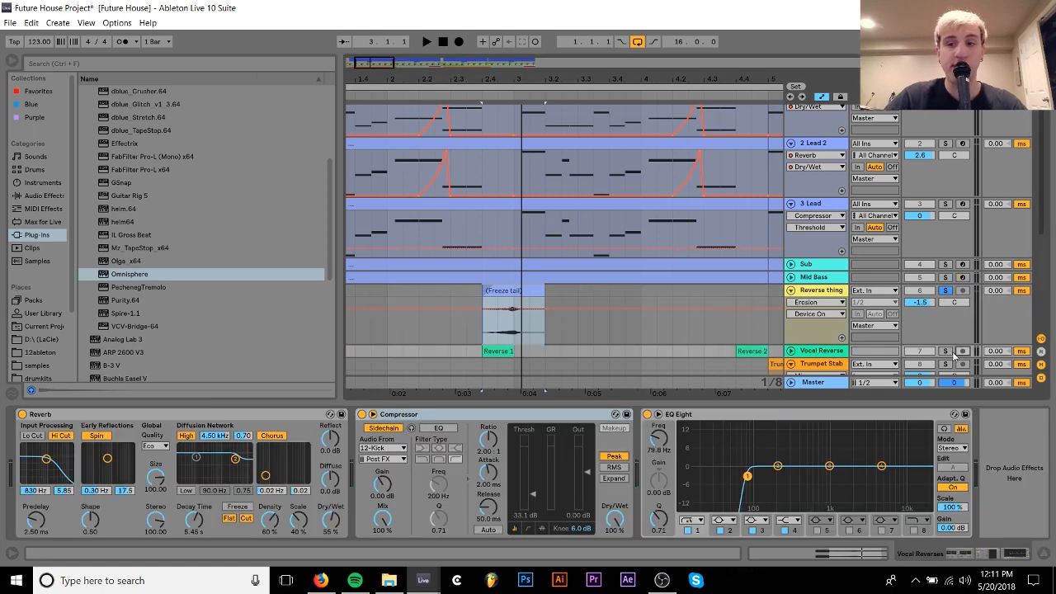
pyautogui.click(790, 351)
pyautogui.press('space')
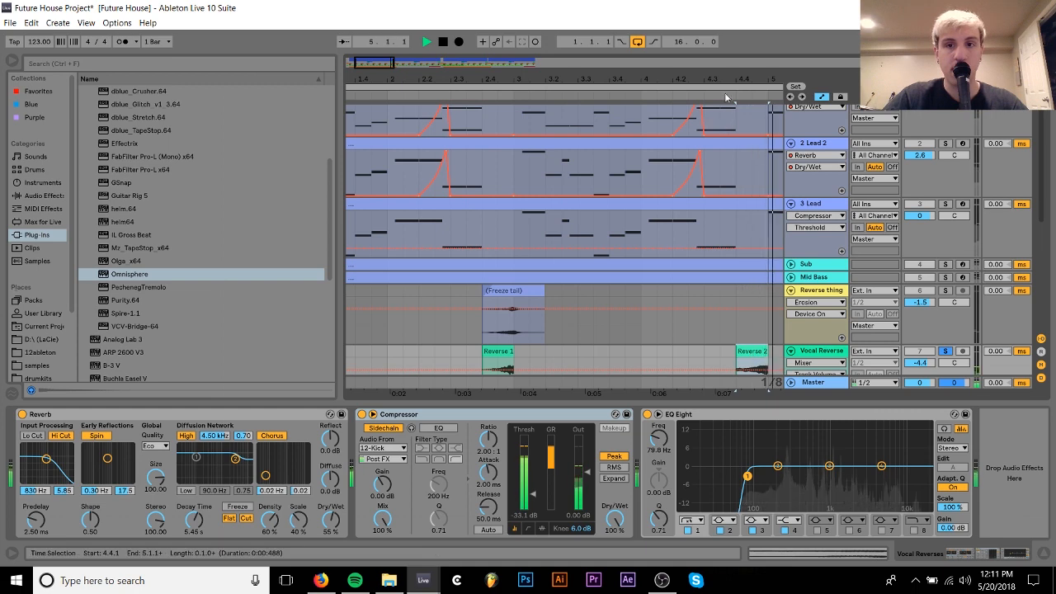
pyautogui.scroll(-3, 648, 302)
pyautogui.press('space')
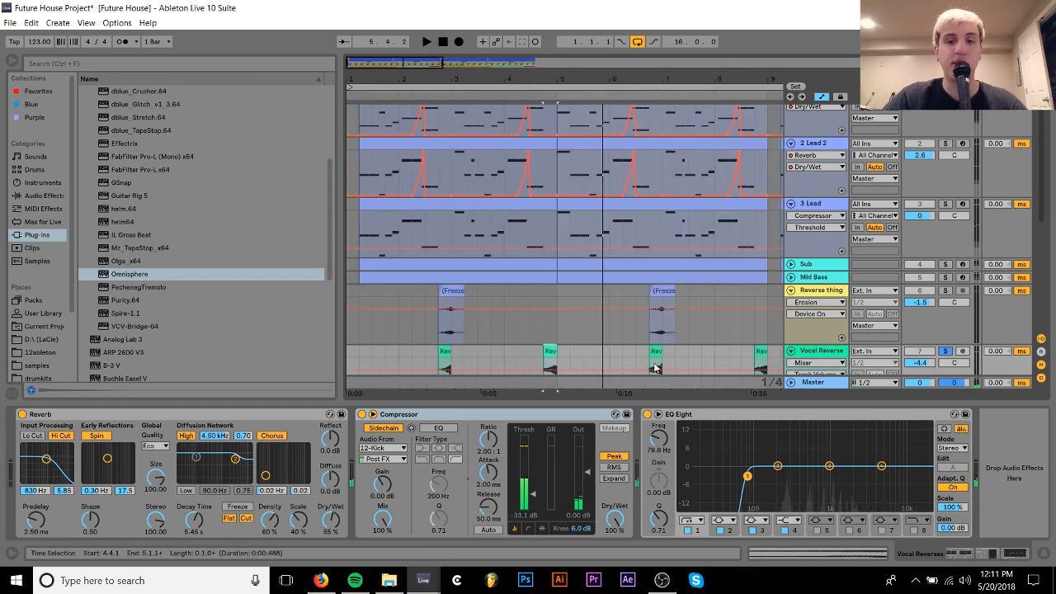
# Play the third Vocal Reverse clip leading into bar 7 and select the fourth one before bar 9.
pyautogui.click(657, 352)
pyautogui.press('space')
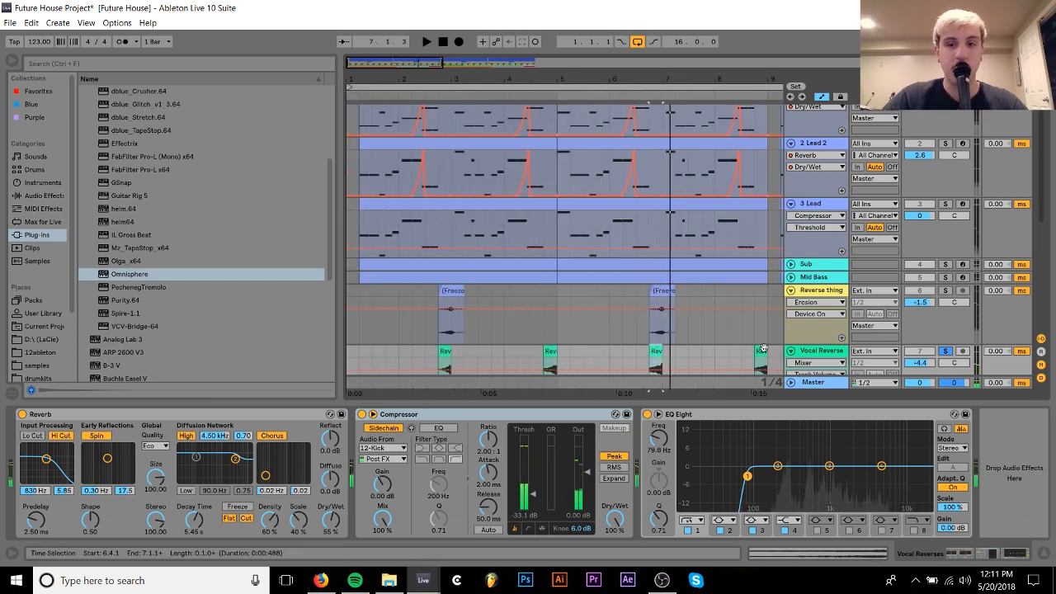
pyautogui.press('space')
pyautogui.click(761, 351)
pyautogui.scroll(-4, 760, 351)
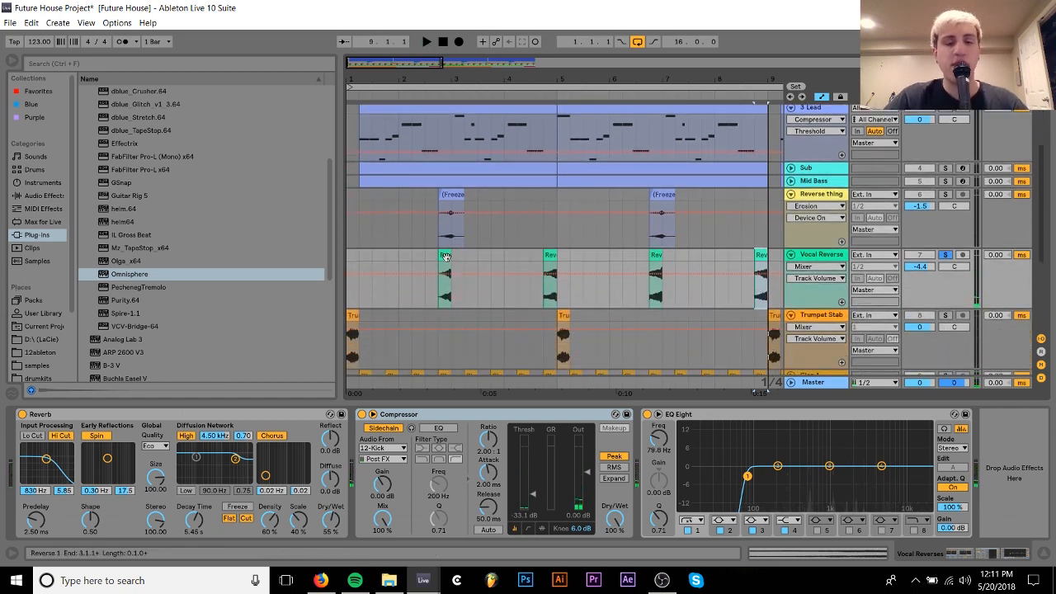
# Compare the first two Vocal Reverse clips, Reverse 1 and Reverse 2, by playing both and repeating Reverse 1.
pyautogui.click(445, 280)
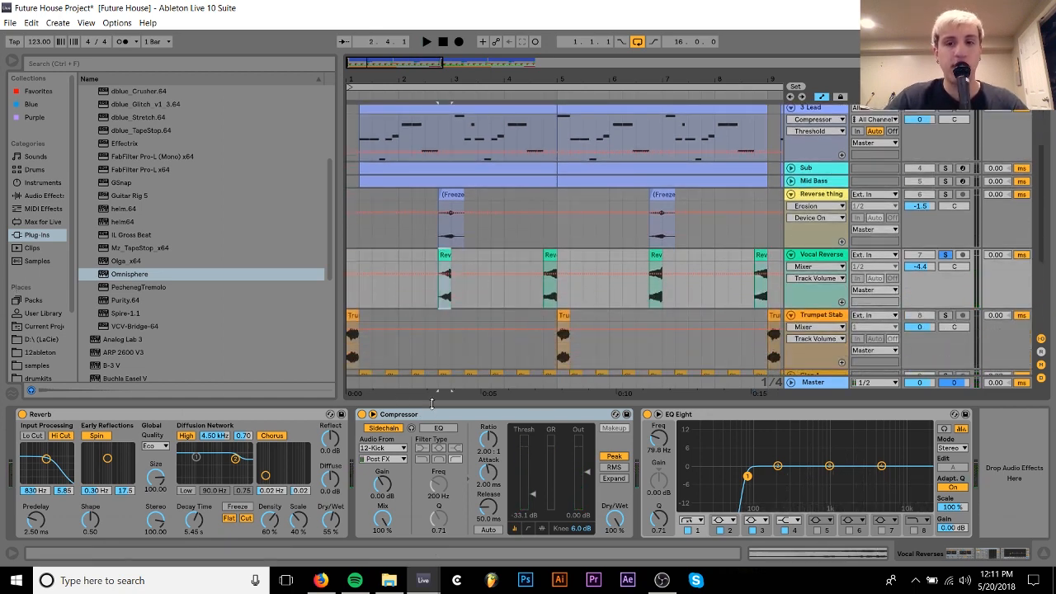
pyautogui.press('space')
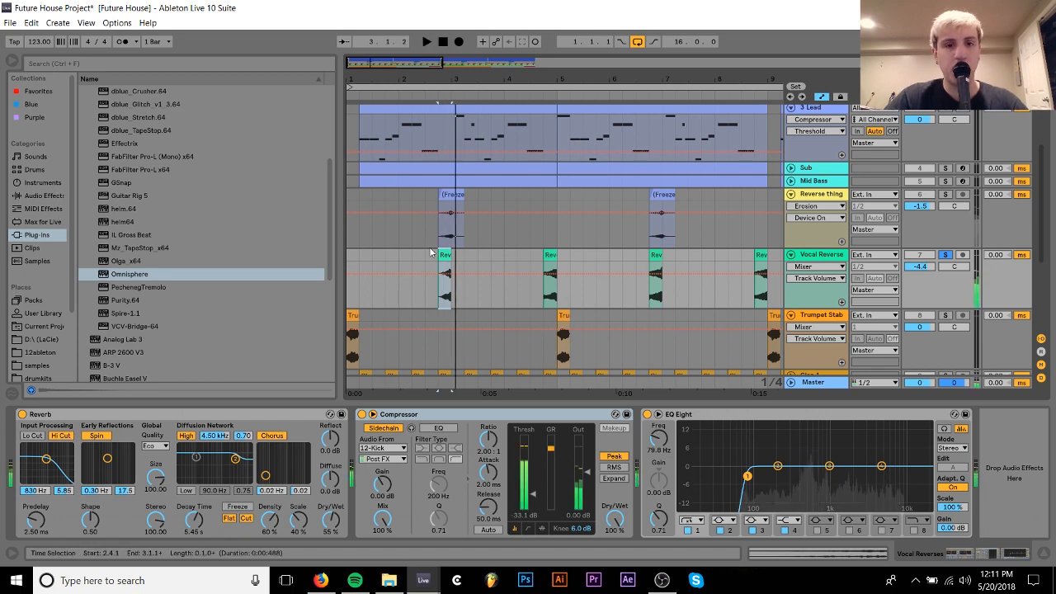
pyautogui.click(550, 255)
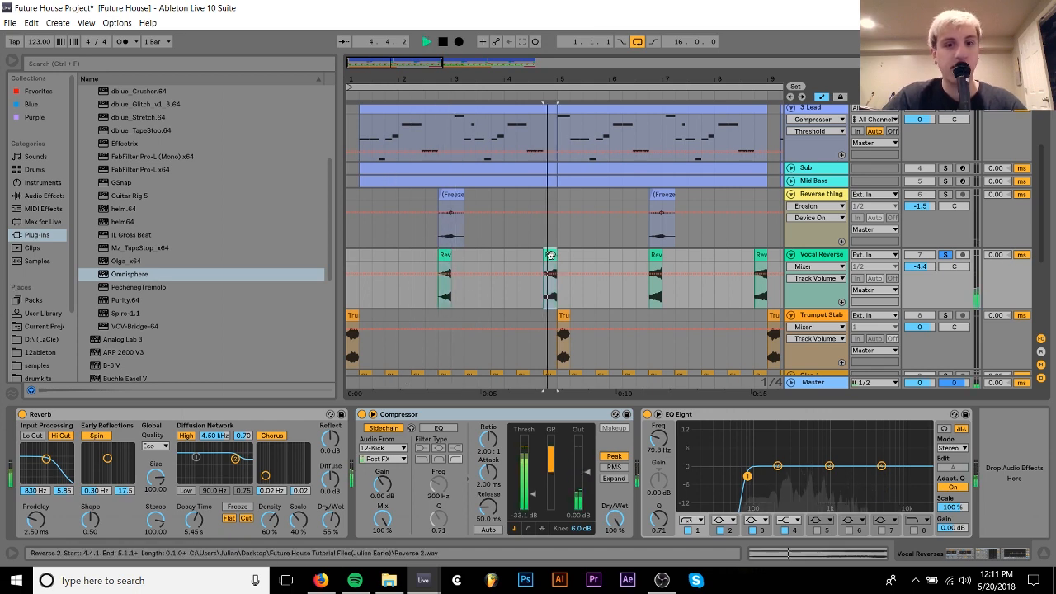
pyautogui.press('space')
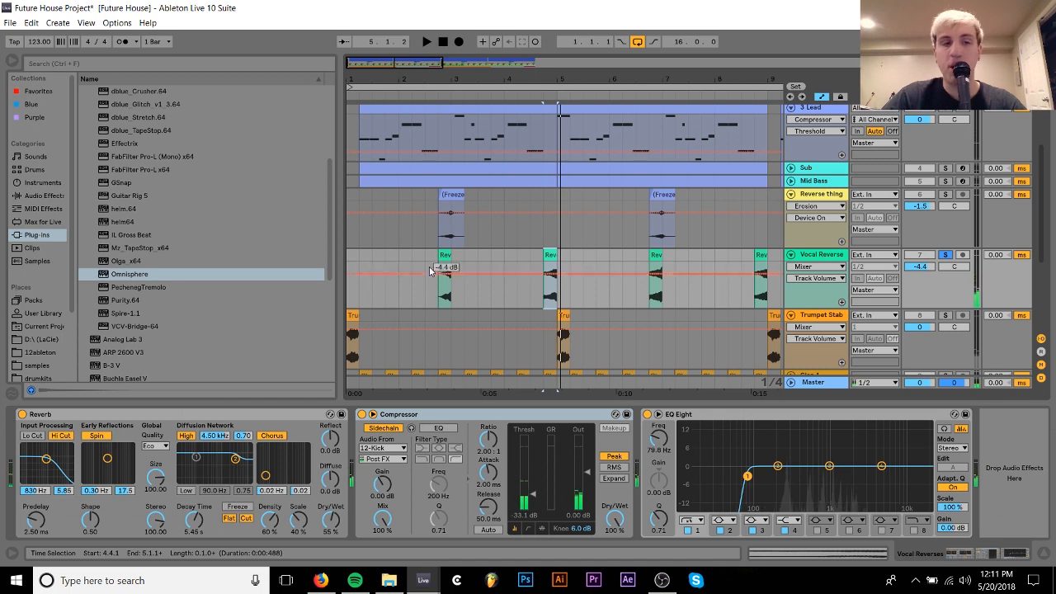
pyautogui.click(439, 256)
pyautogui.click(442, 255)
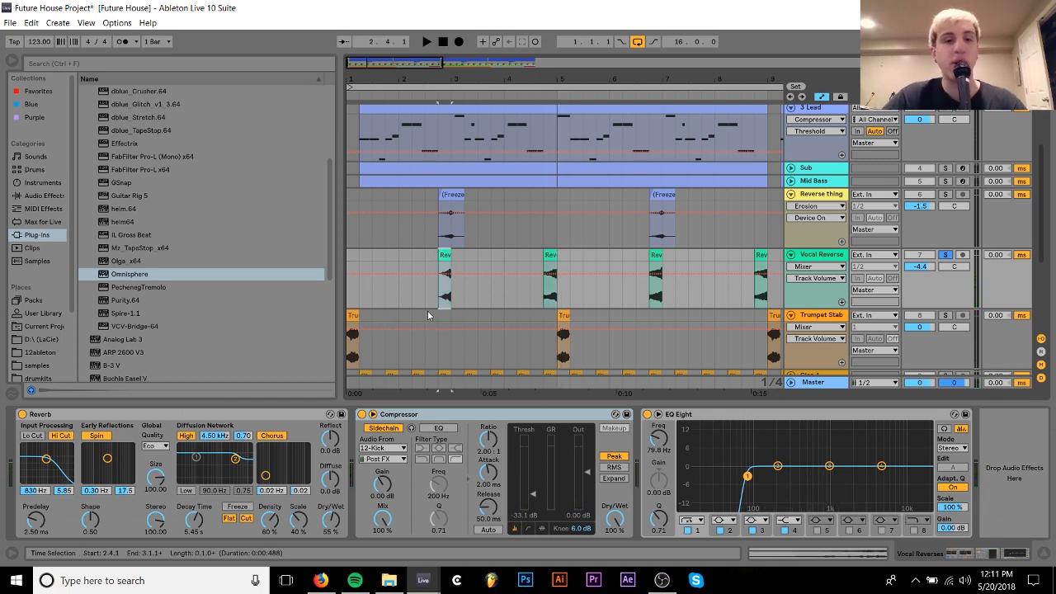
pyautogui.press('space')
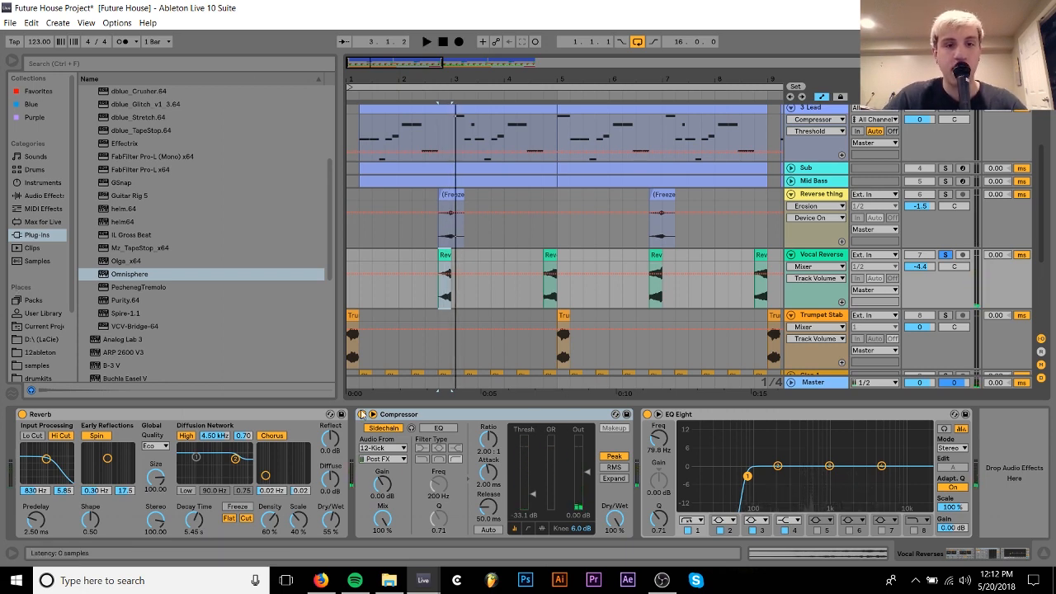
# Unsolo the Vocal Reverse track and play the full mix from bar 2 through the first reverse clips.
pyautogui.scroll(3, 490, 250)
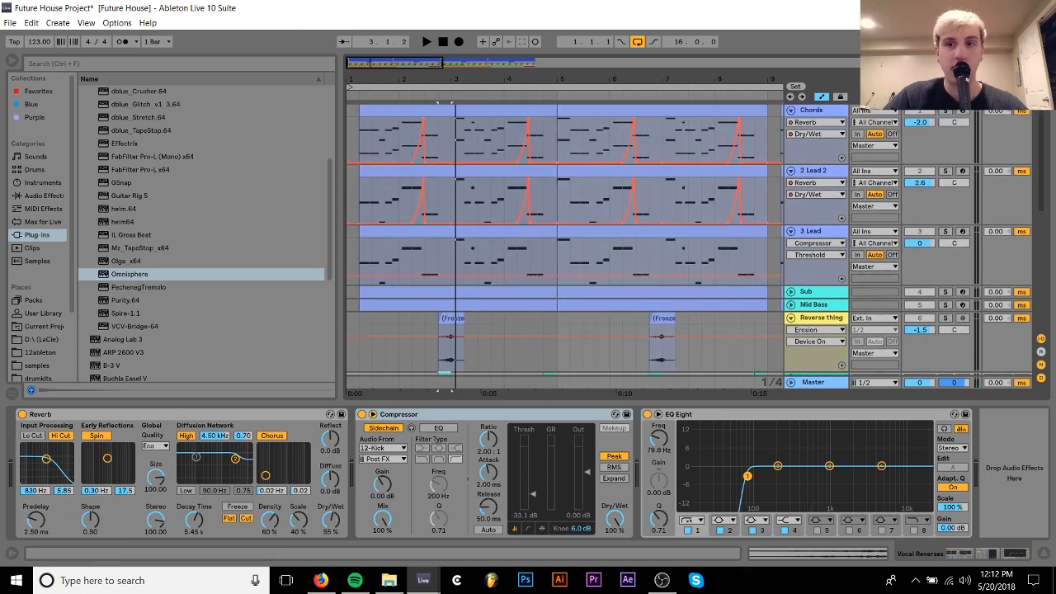
pyautogui.scroll(-5, 528, 288)
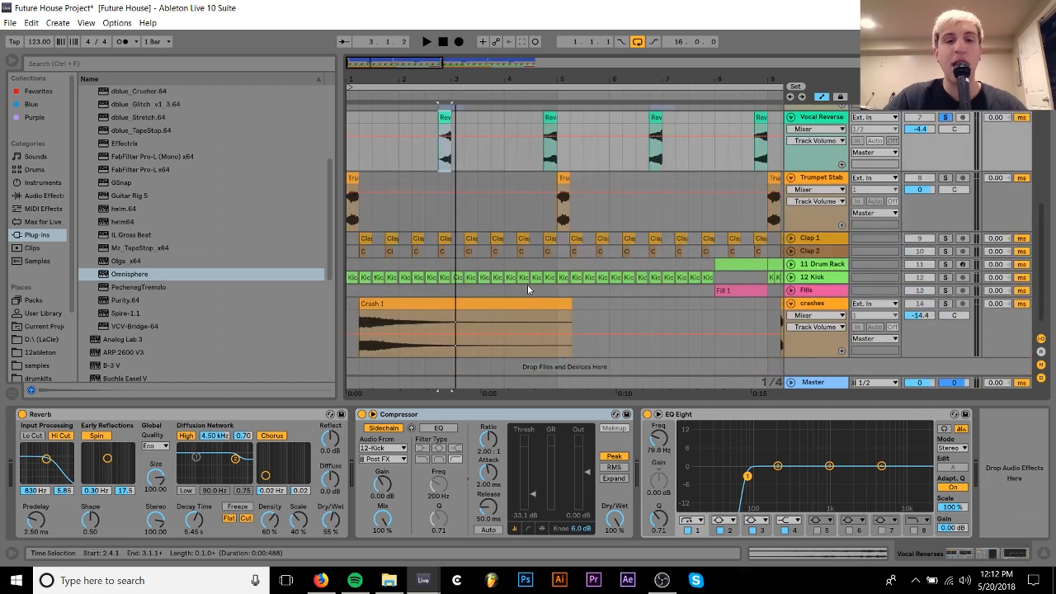
pyautogui.scroll(5, 495, 219)
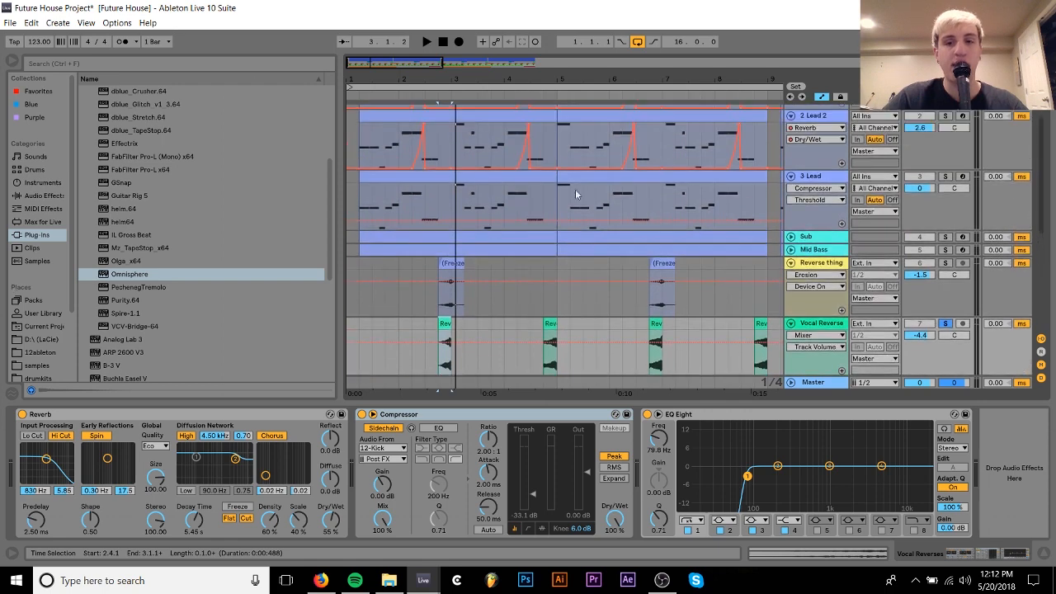
pyautogui.click(945, 323)
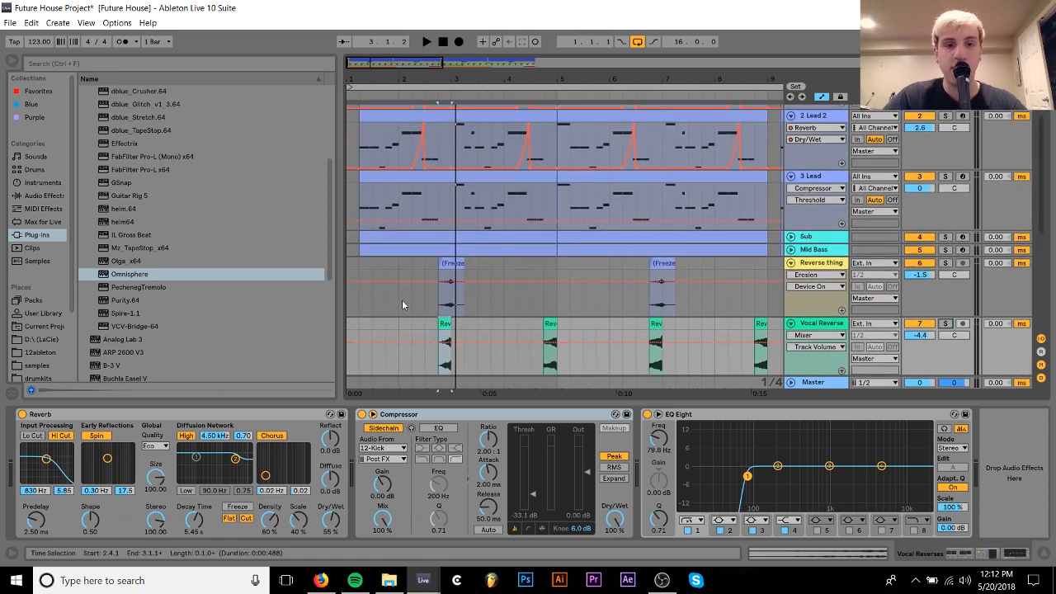
pyautogui.click(401, 303)
pyautogui.press('space')
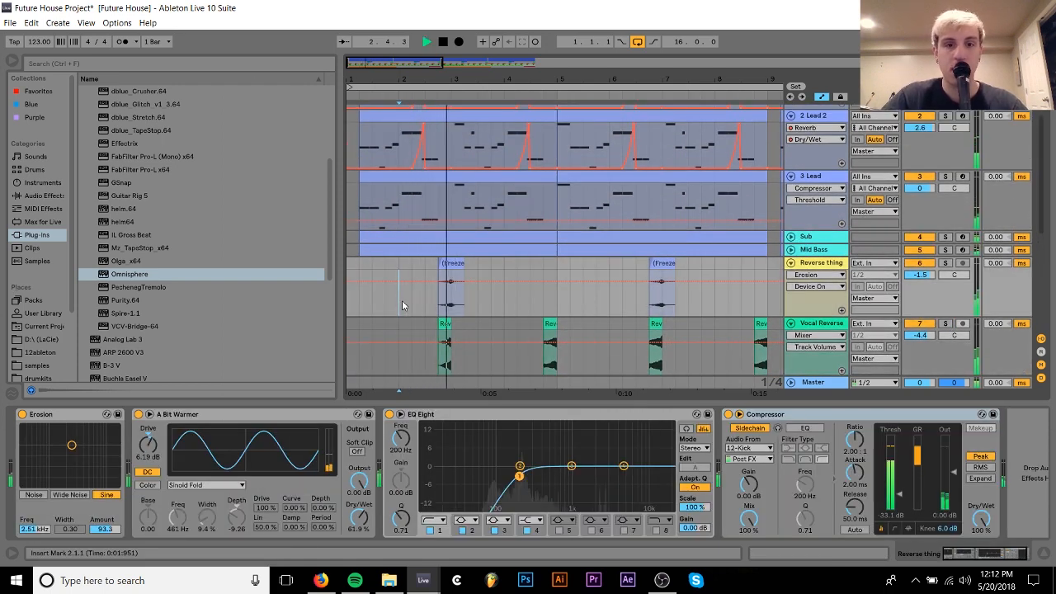
pyautogui.press('space')
# Mute the Vocal Reverse and Reverse thing tracks, replay the mix from bar 2 without them, and unmute both.
pyautogui.click(919, 324)
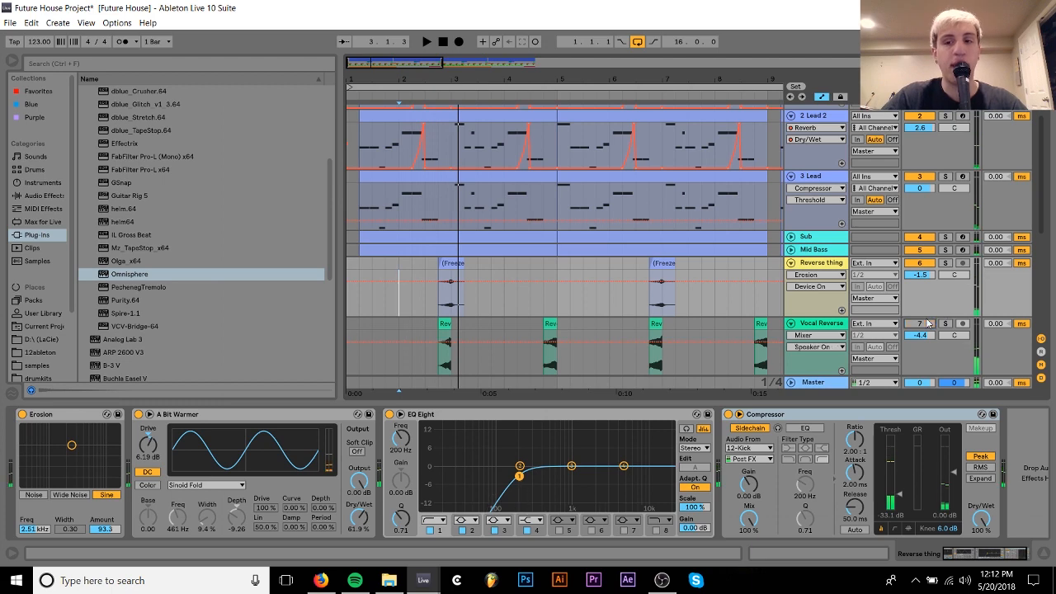
pyautogui.click(919, 264)
pyautogui.press('space')
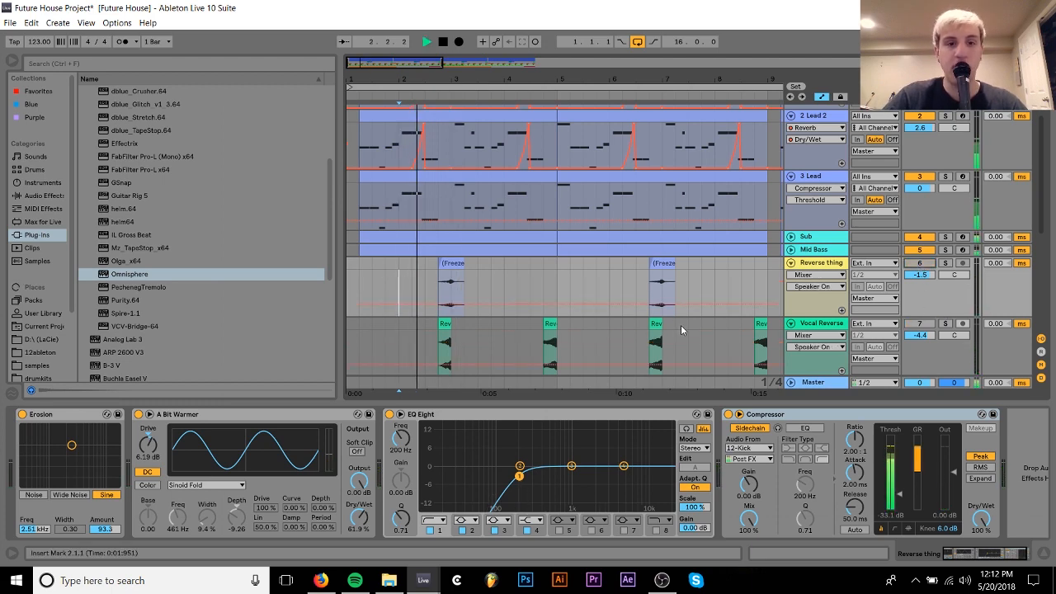
pyautogui.press('space')
pyautogui.click(919, 263)
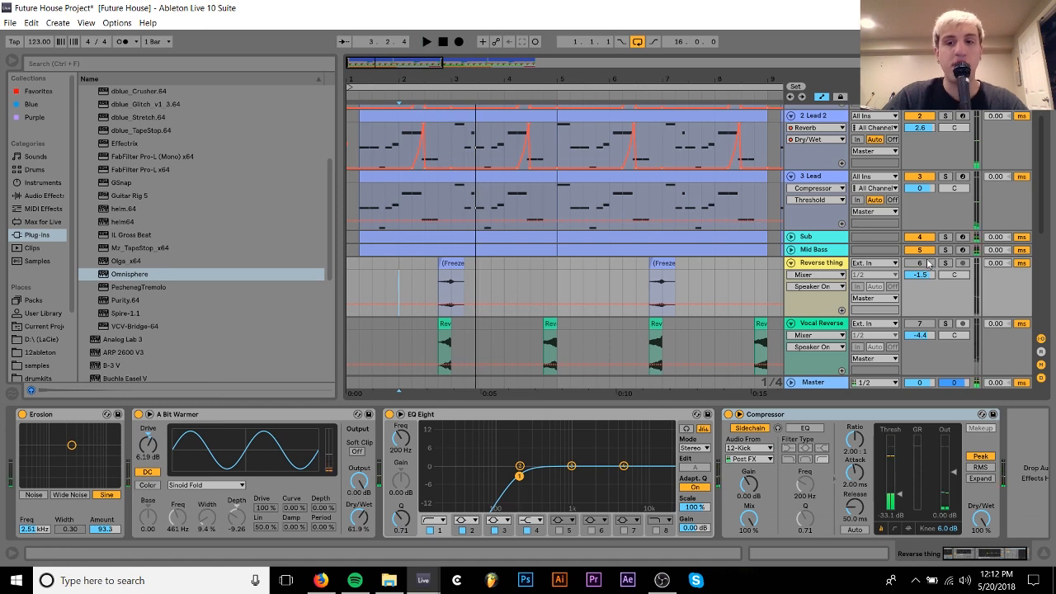
pyautogui.click(920, 323)
# Select the Clap 1 track and solo the Clap 1, Clap 2, Drum Rack, Kick and Fills tracks together.
pyautogui.scroll(-3, 598, 360)
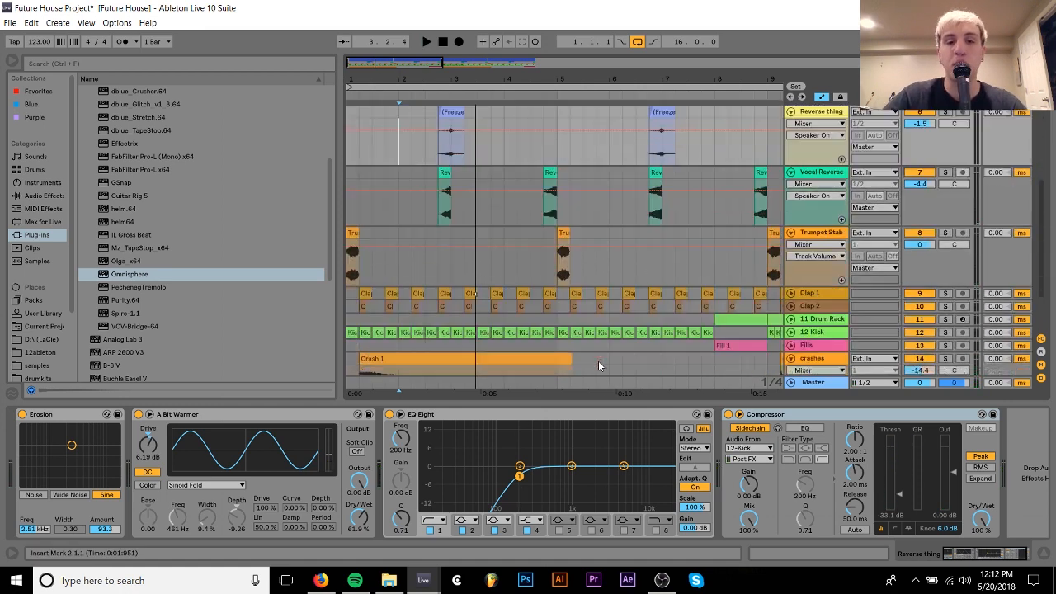
pyautogui.scroll(-2, 598, 360)
pyautogui.scroll(7, 509, 195)
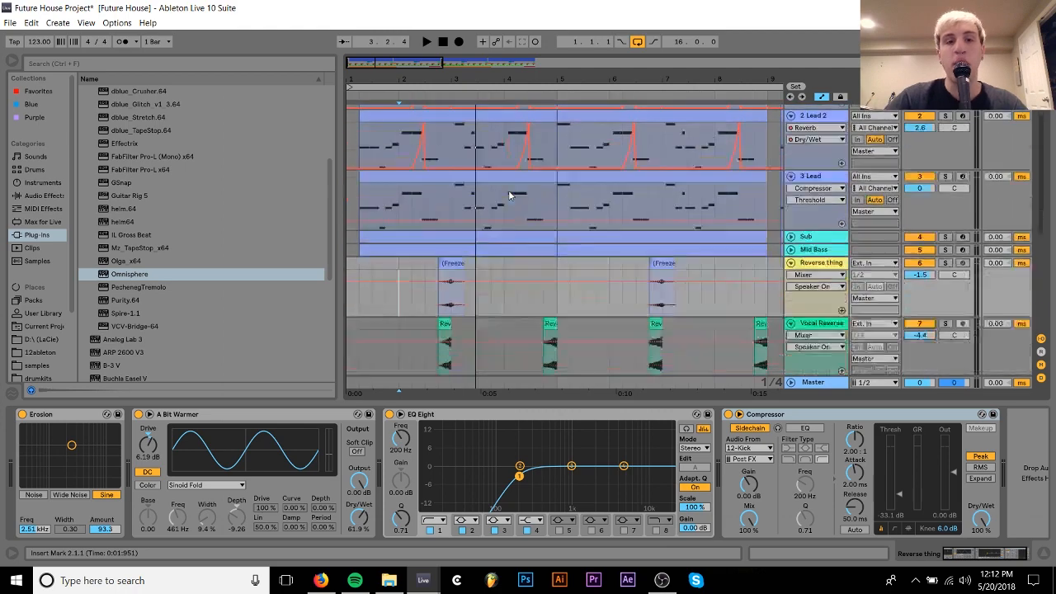
pyautogui.scroll(-5, 509, 196)
pyautogui.click(842, 108)
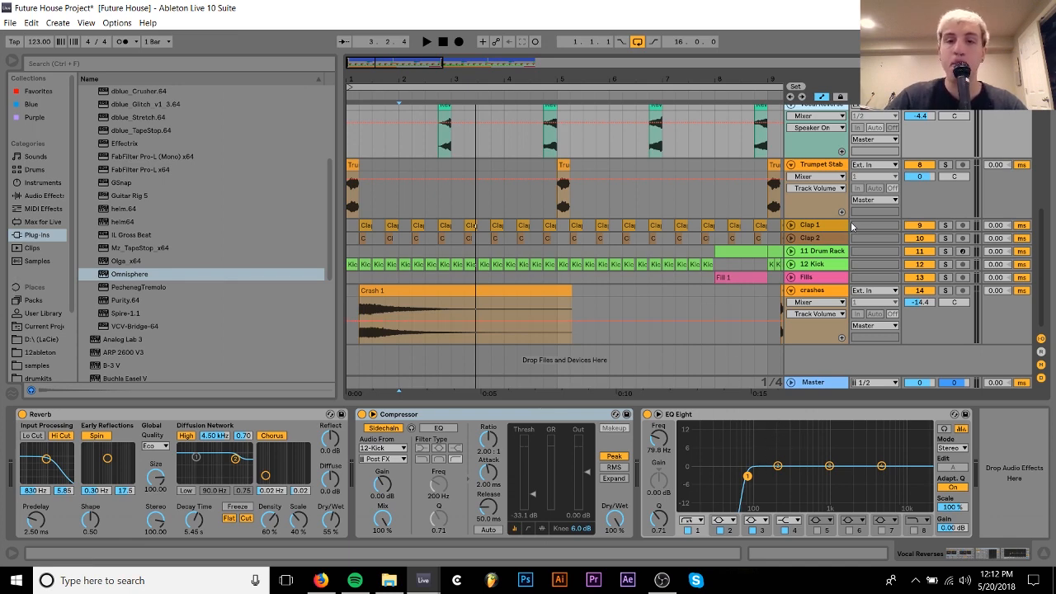
pyautogui.click(812, 226)
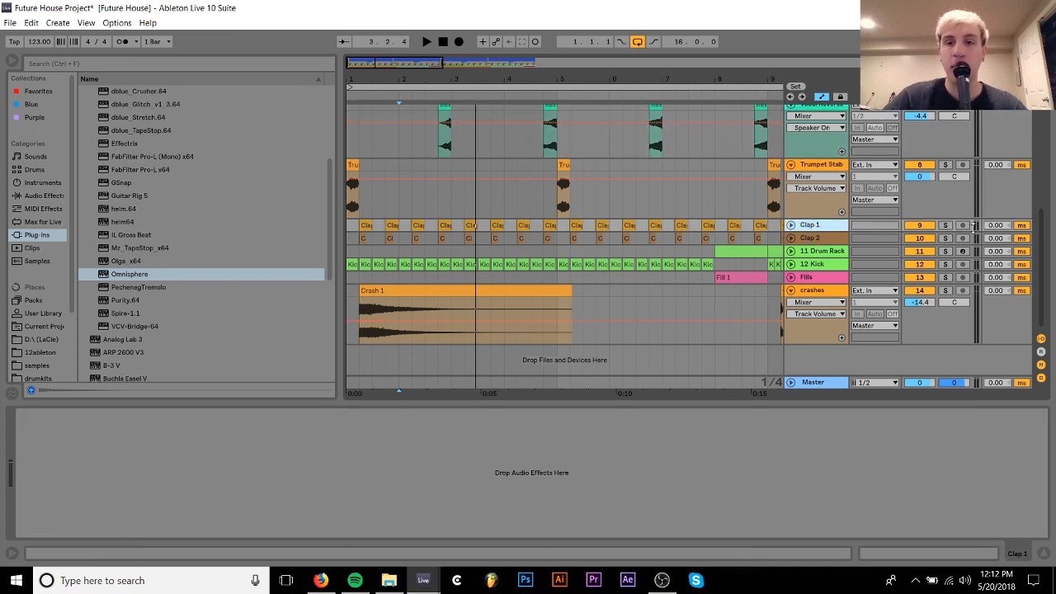
pyautogui.click(945, 225)
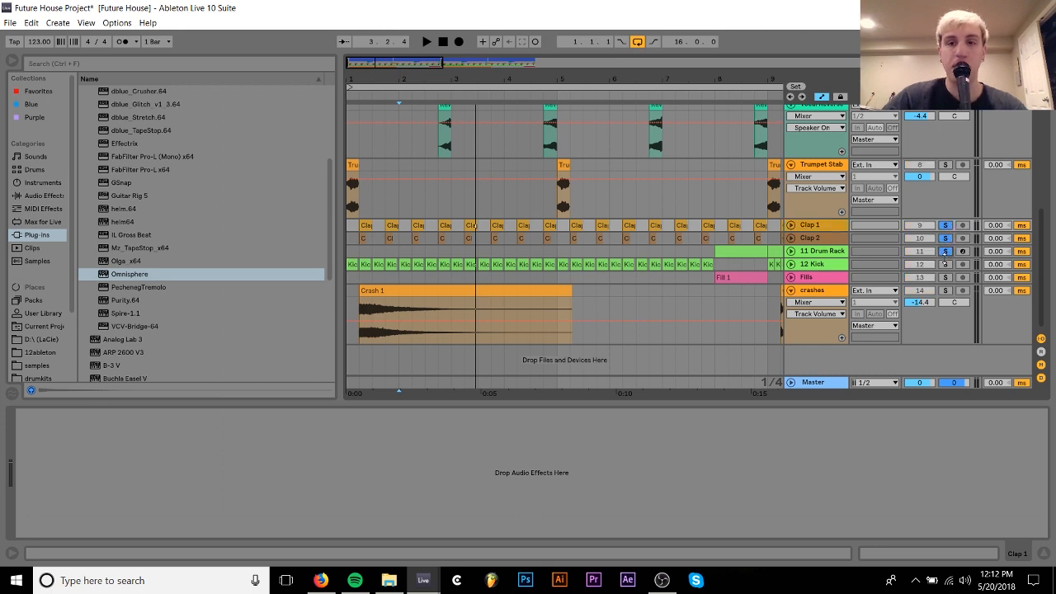
pyautogui.click(945, 264)
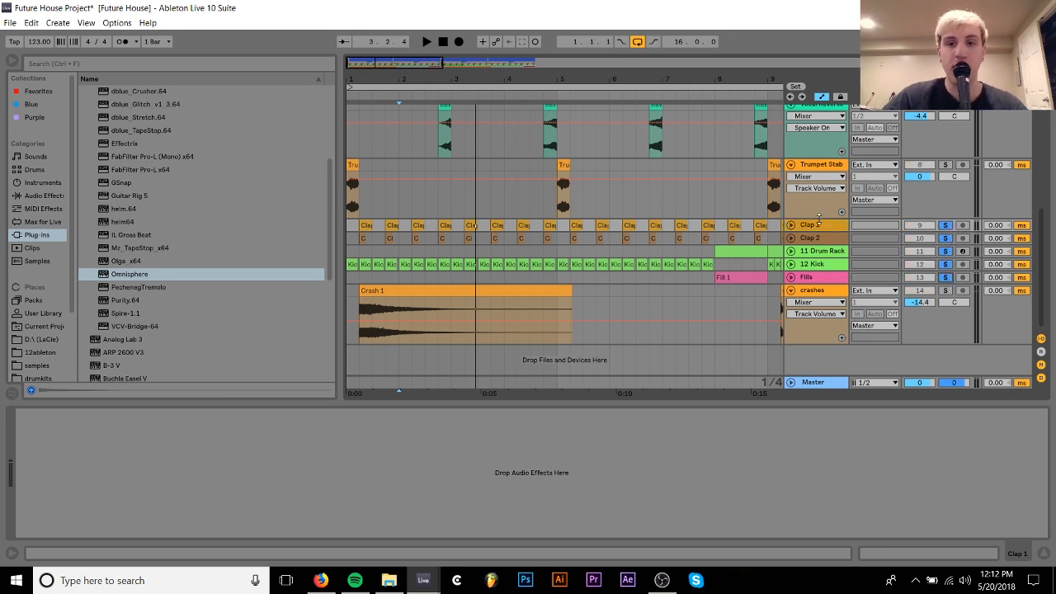
# Unfold the Kick track, solo it alone, and play the kick pattern from bar 9 twice.
pyautogui.moveTo(756, 81); pyautogui.dragTo(497, 80)
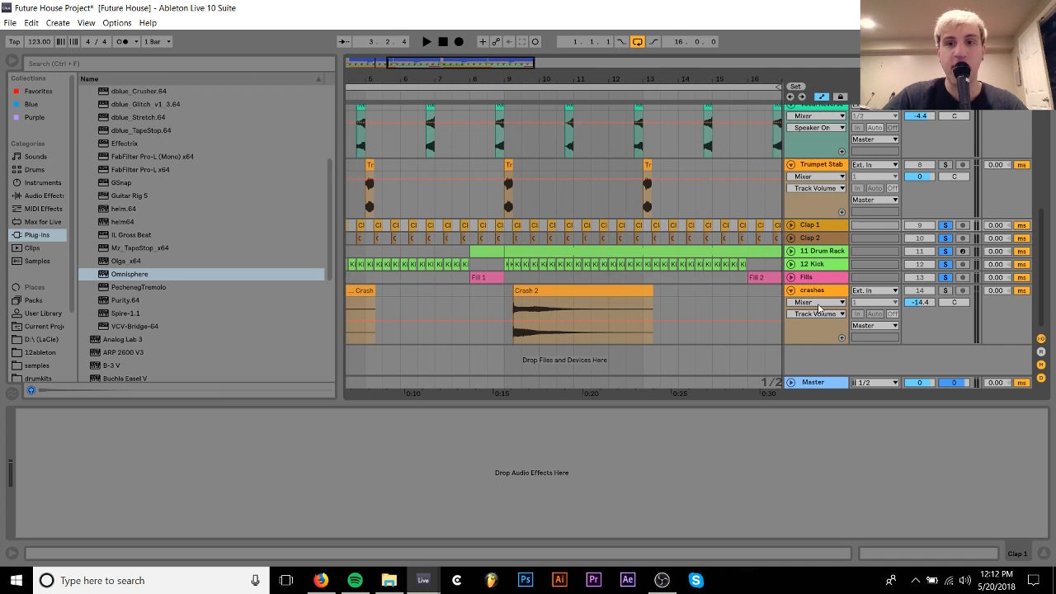
pyautogui.click(790, 264)
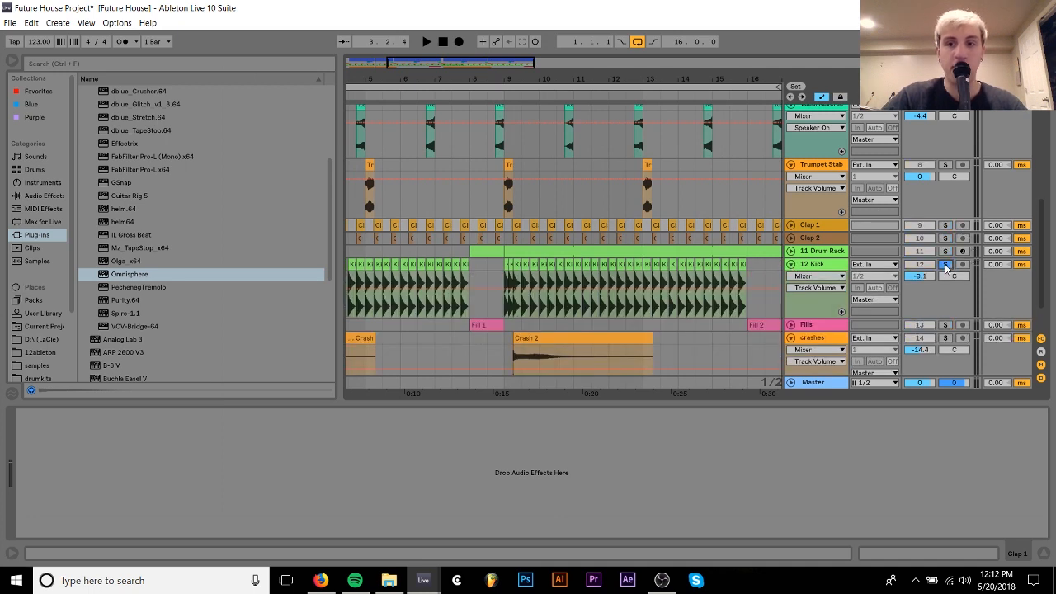
pyautogui.click(504, 273)
pyautogui.press('space')
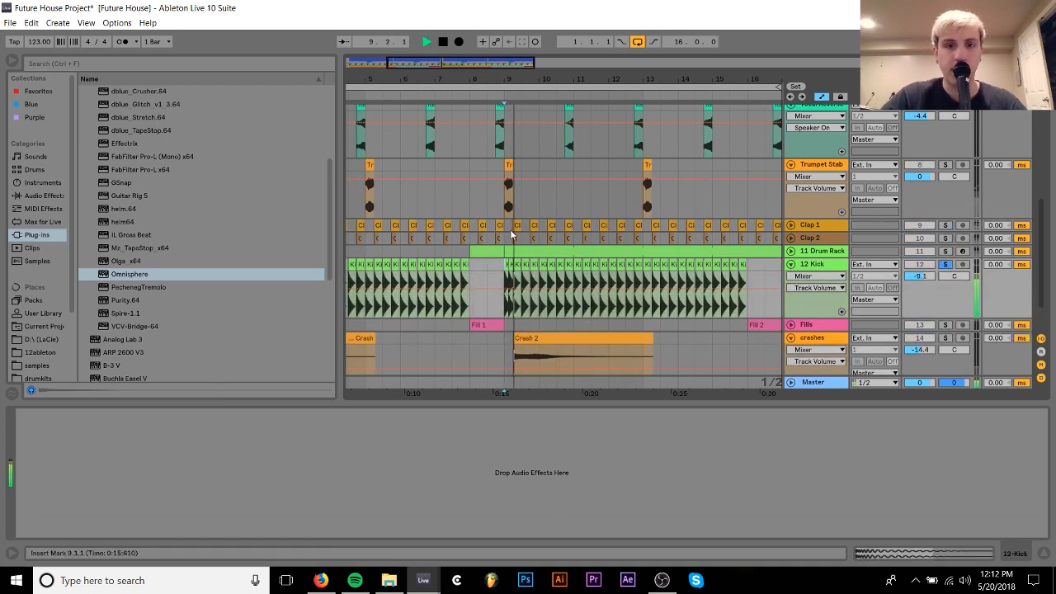
pyautogui.moveTo(524, 80)
pyautogui.mouseDown()
pyautogui.moveTo(524, 124)
pyautogui.moveTo(488, 136)
pyautogui.mouseUp()
pyautogui.press('space')
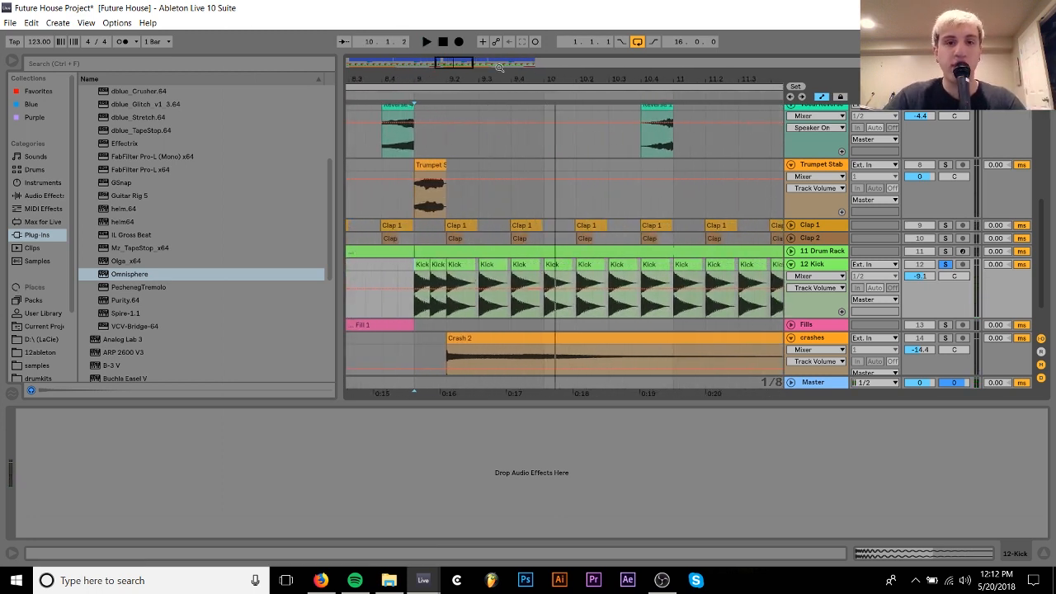
pyautogui.moveTo(501, 79); pyautogui.dragTo(590, 79)
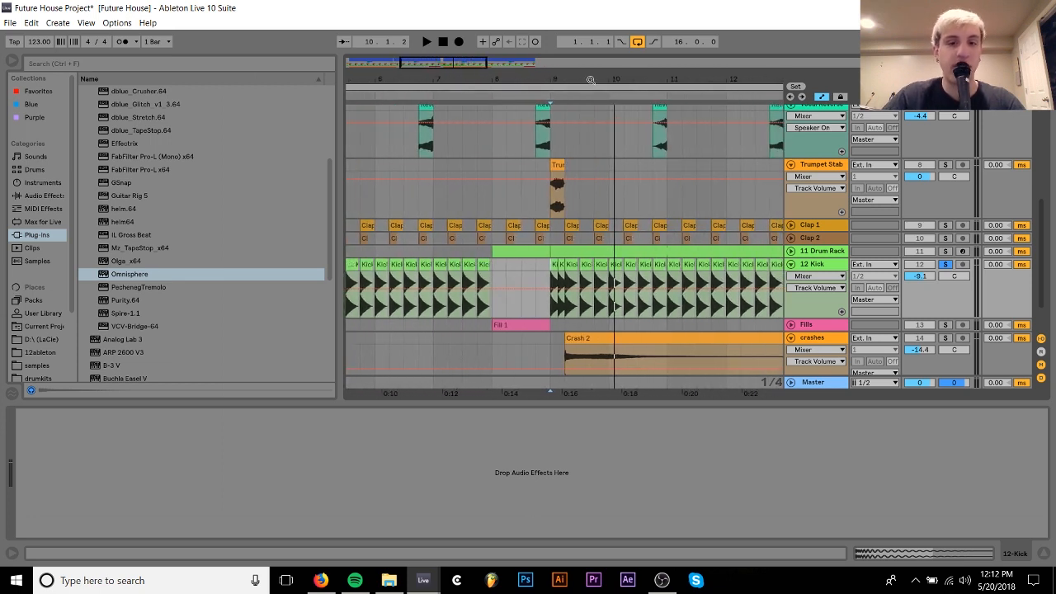
pyautogui.press('space')
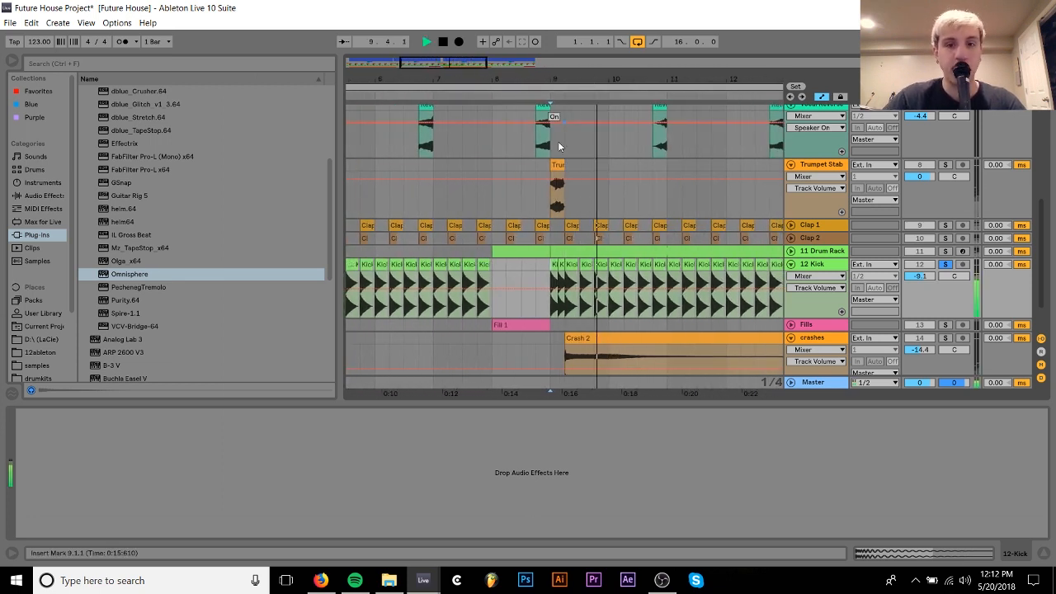
pyautogui.press('space')
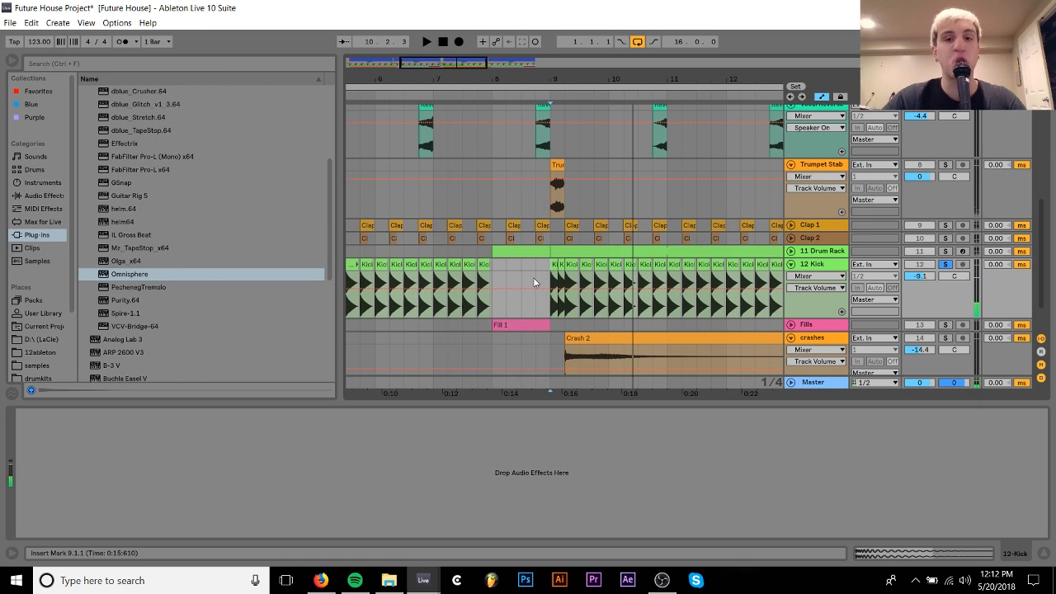
# Unsolo the Kick track and play the full mix from bar 1.
pyautogui.moveTo(551, 69); pyautogui.dragTo(547, 73)
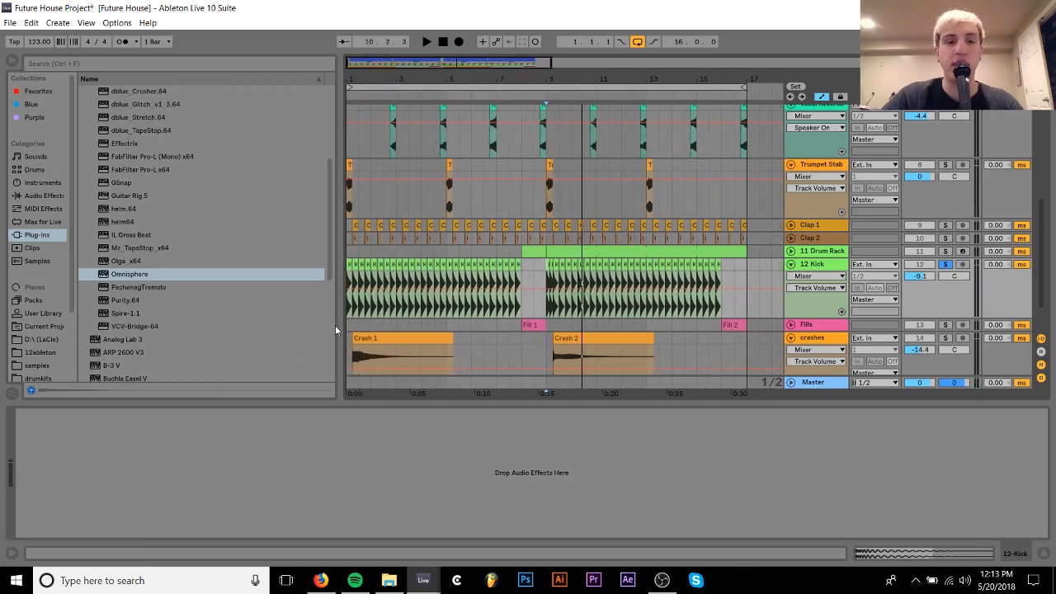
pyautogui.click(350, 265)
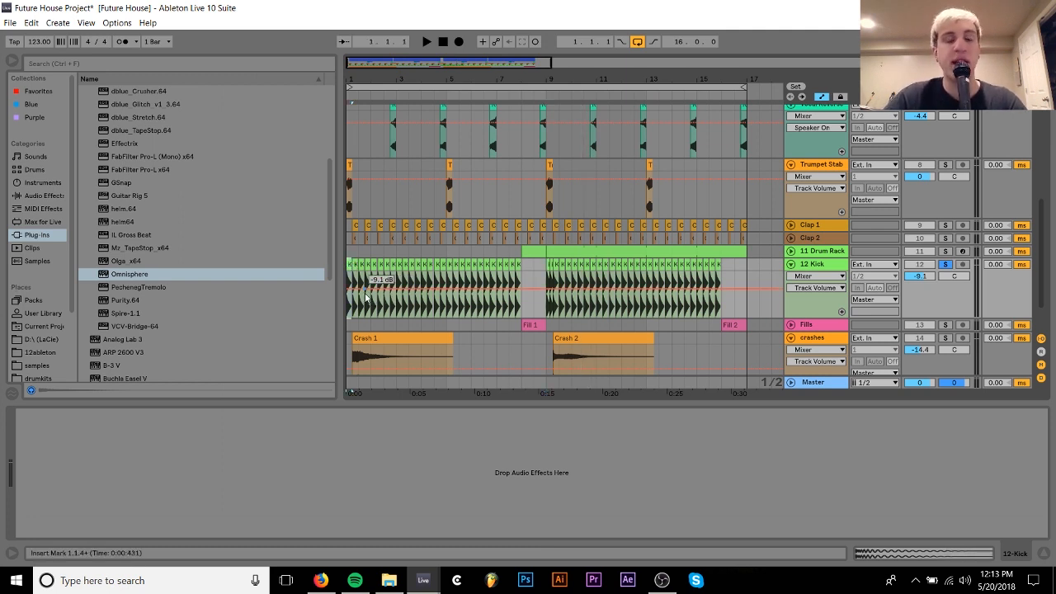
pyautogui.click(946, 265)
pyautogui.press('space')
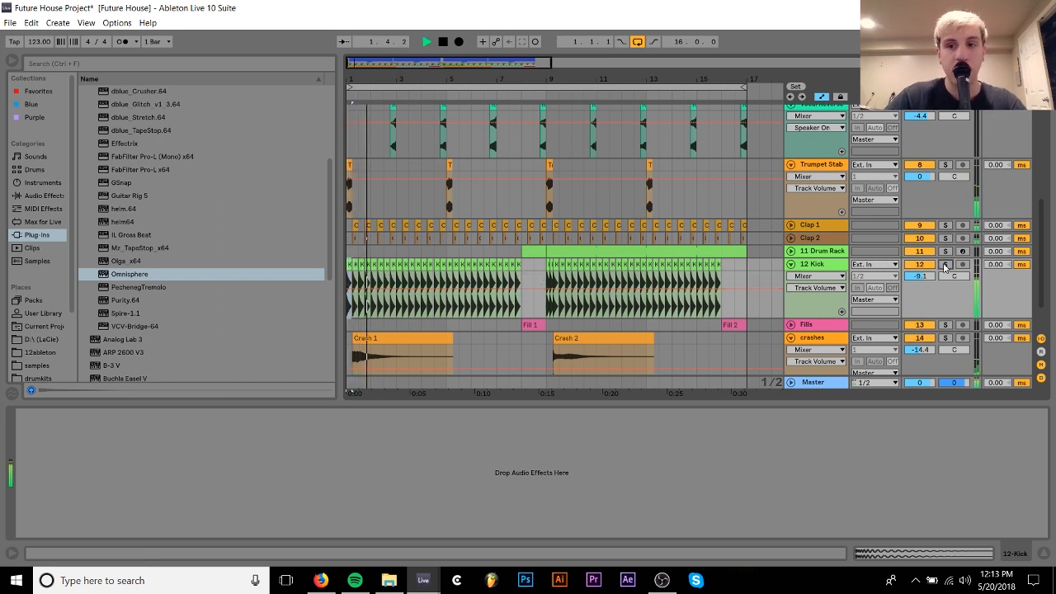
pyautogui.press('space')
# Solo the Kick track again, play it from bar 1, and fold the track back up.
pyautogui.click(946, 264)
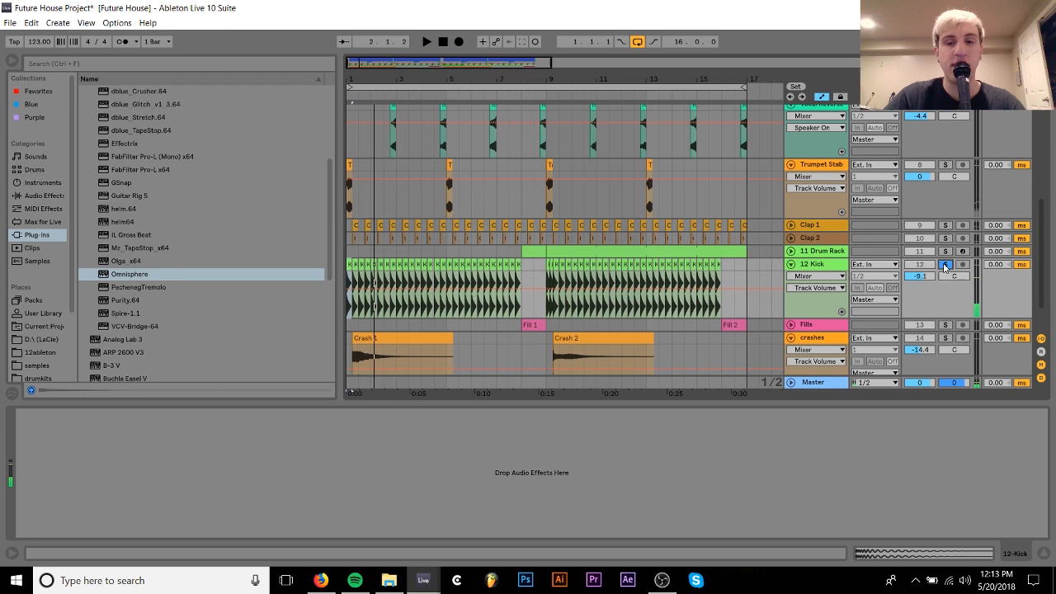
pyautogui.click(827, 258)
pyautogui.press('space')
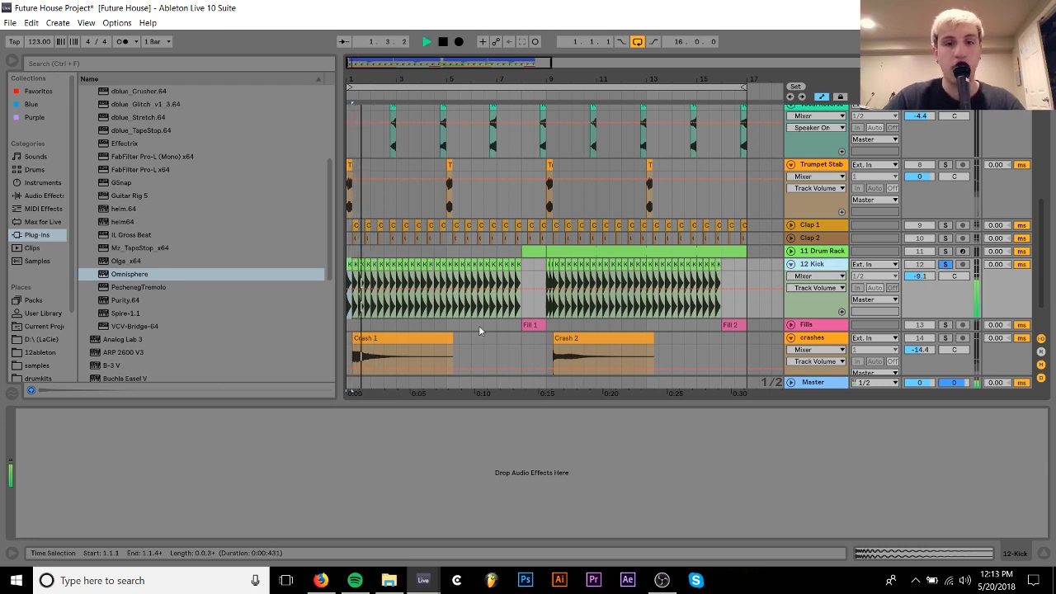
pyautogui.press('space')
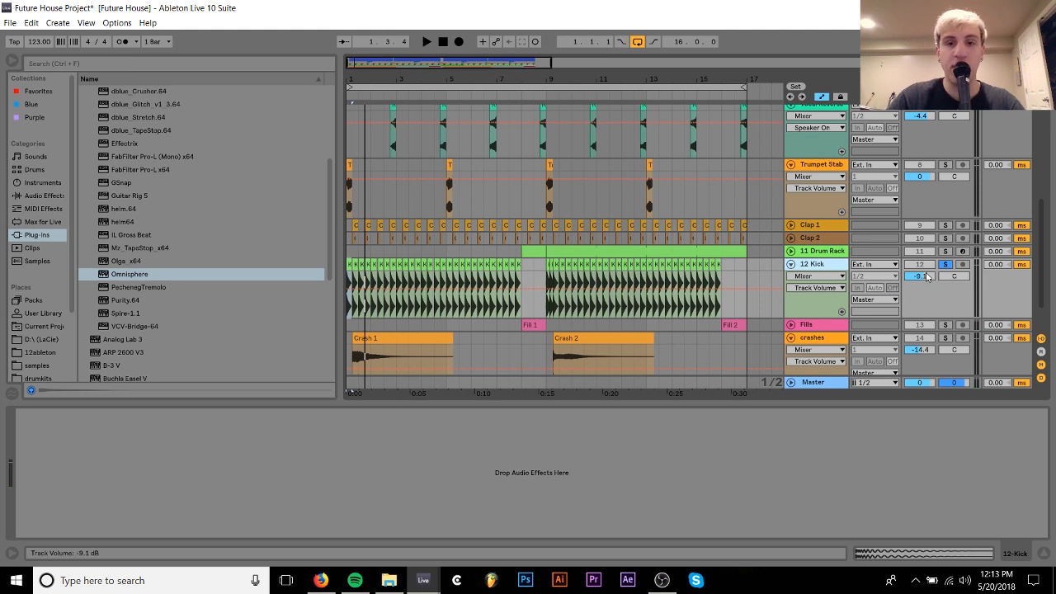
pyautogui.click(791, 264)
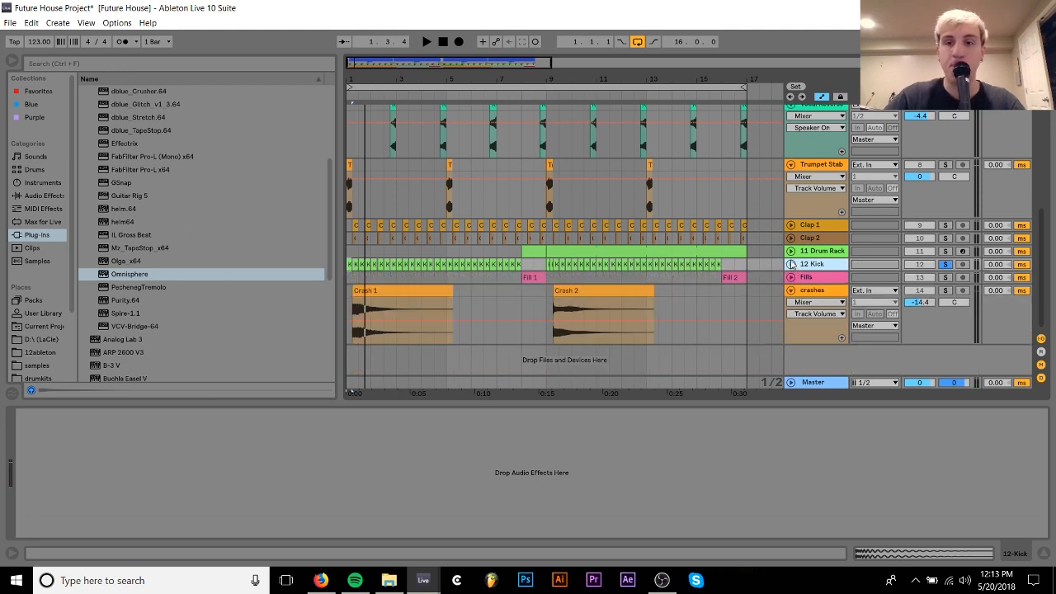
# Unfold the Drum Rack track, solo Clap 1 and Clap 2 together, and play both claps from bar 1.
pyautogui.click(790, 251)
pyautogui.click(807, 225)
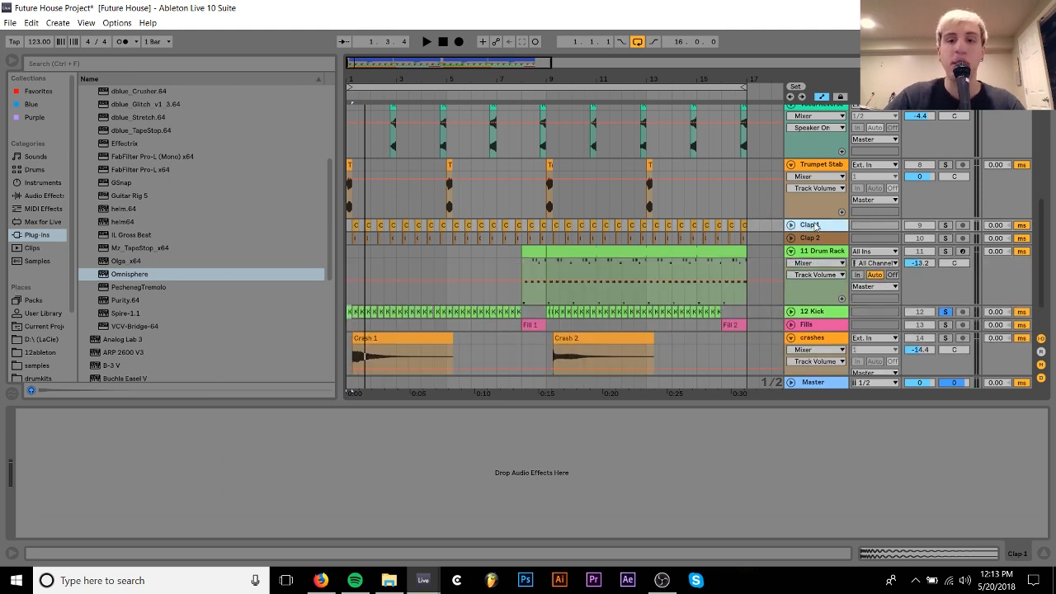
pyautogui.keyDown('shift'); pyautogui.click(819, 238); pyautogui.keyUp('shift')
pyautogui.click(945, 225)
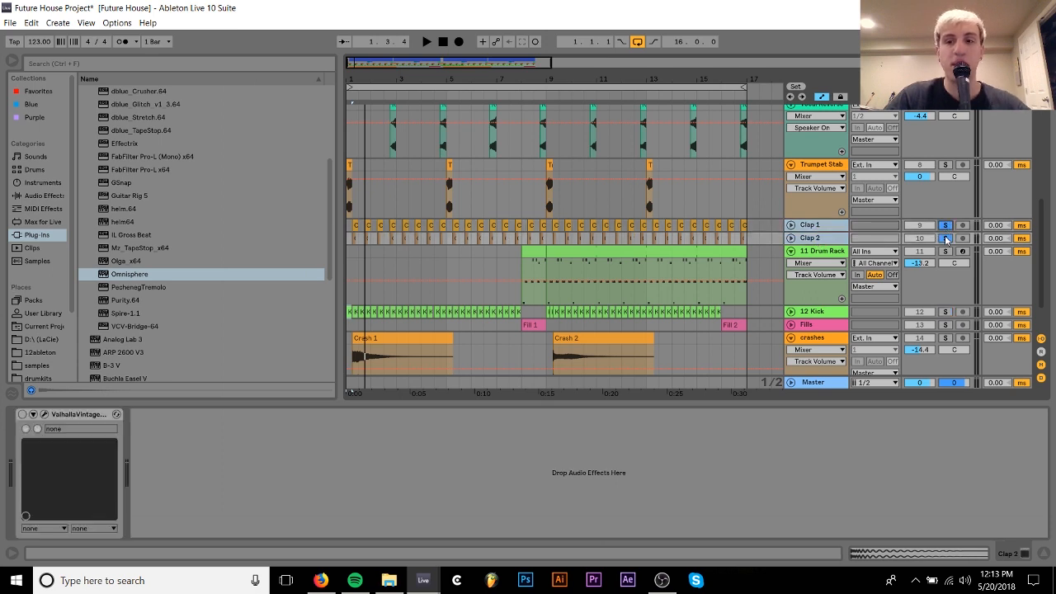
pyautogui.press('space')
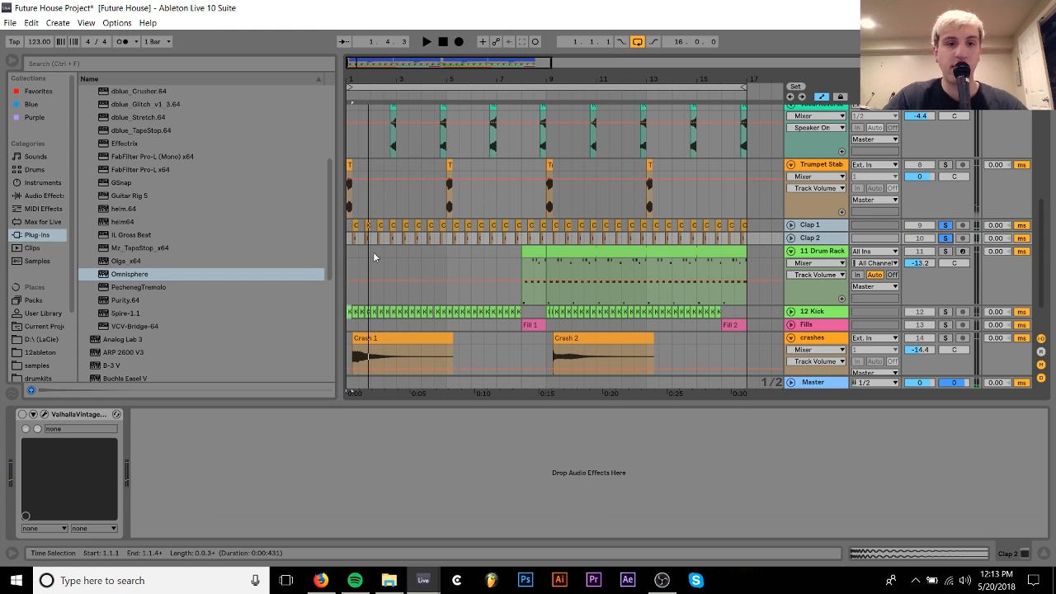
pyautogui.click(348, 84)
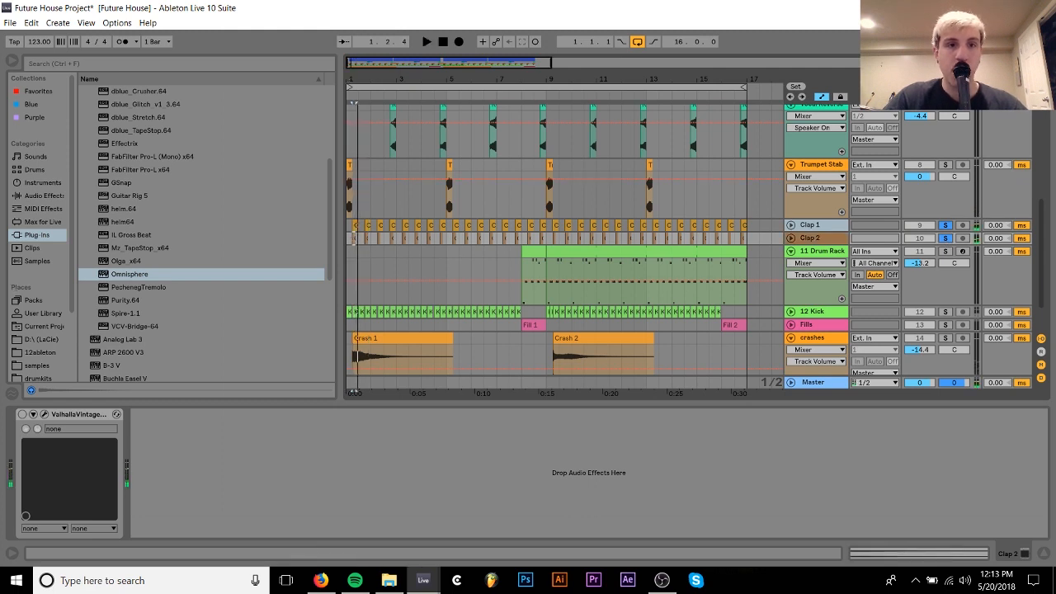
# Solo Clap 1 alone, select its first clip, unfold the track, and play that clip.
pyautogui.moveTo(350, 80); pyautogui.dragTo(350, 173)
pyautogui.click(946, 226)
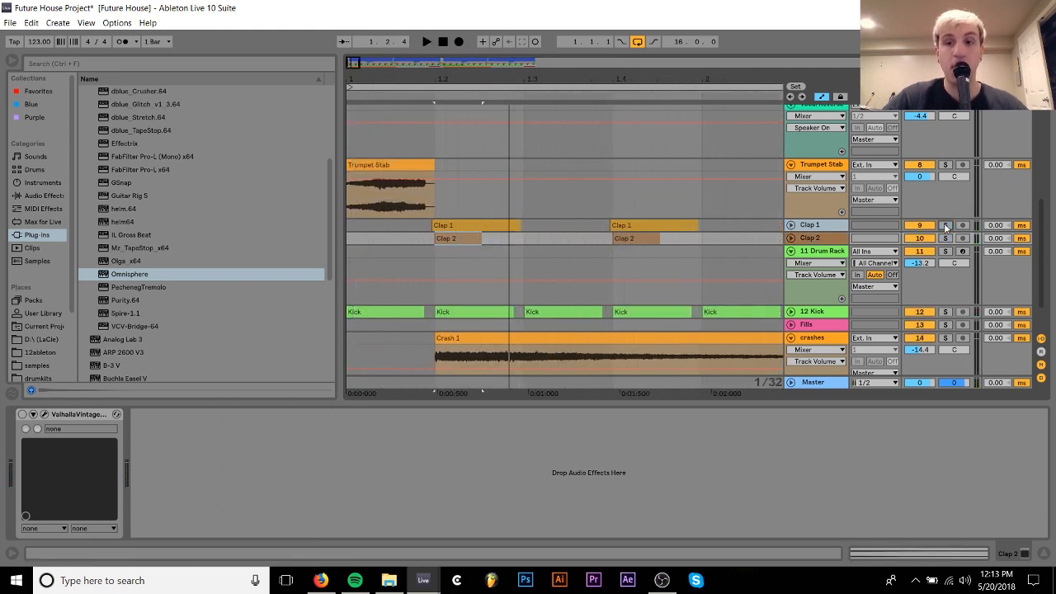
pyautogui.click(946, 226)
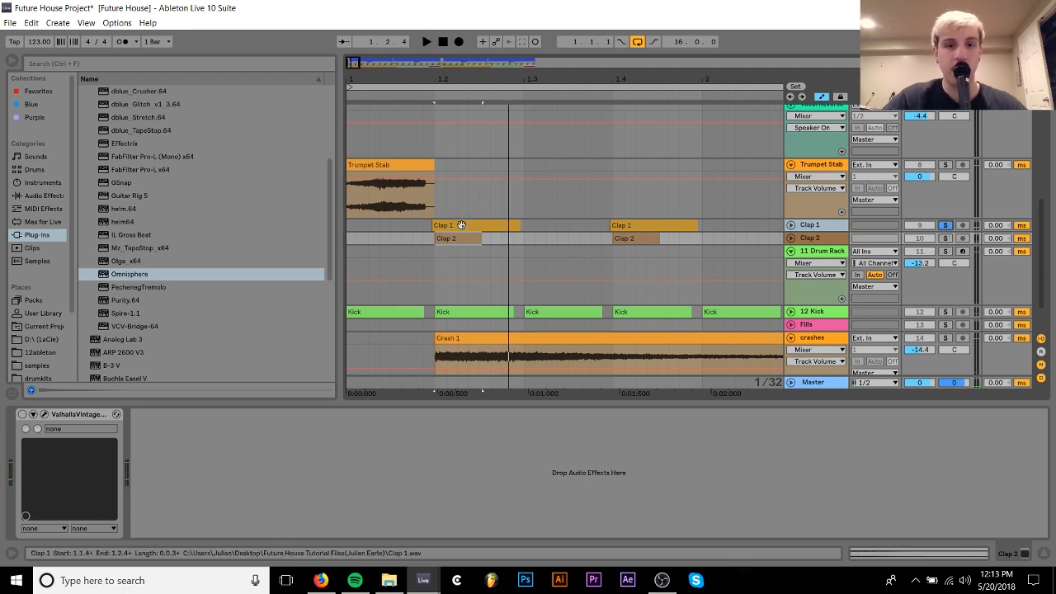
pyautogui.click(502, 225)
pyautogui.click(790, 226)
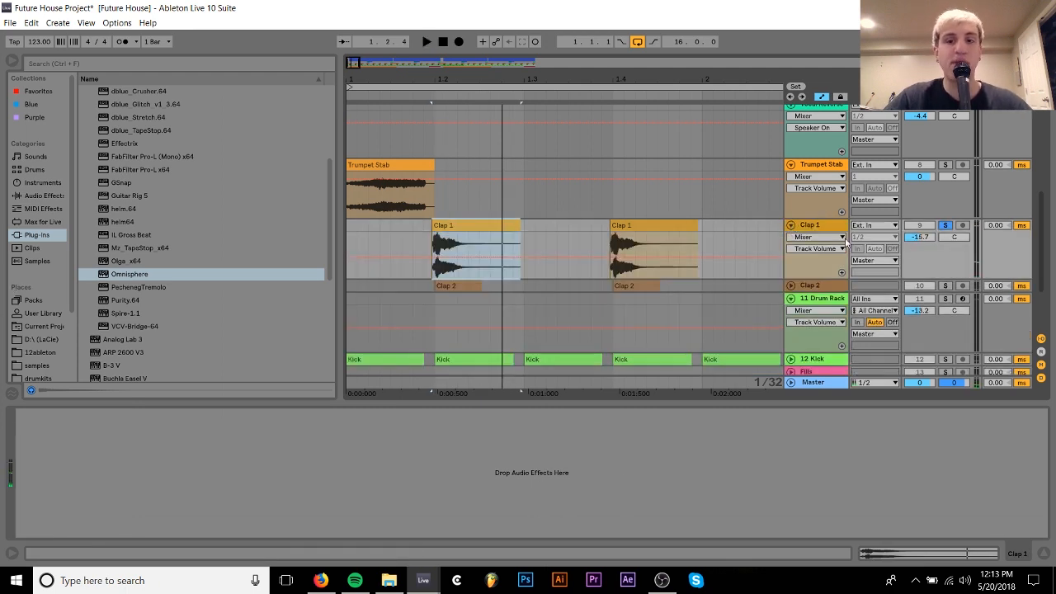
pyautogui.click(944, 286)
pyautogui.click(944, 226)
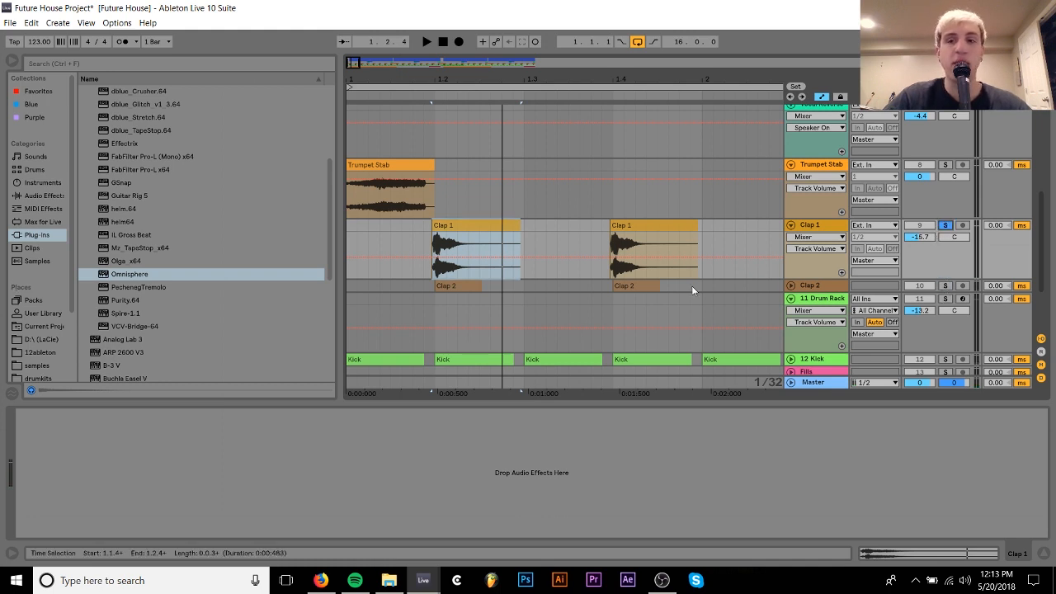
pyautogui.press('space')
pyautogui.press('space')
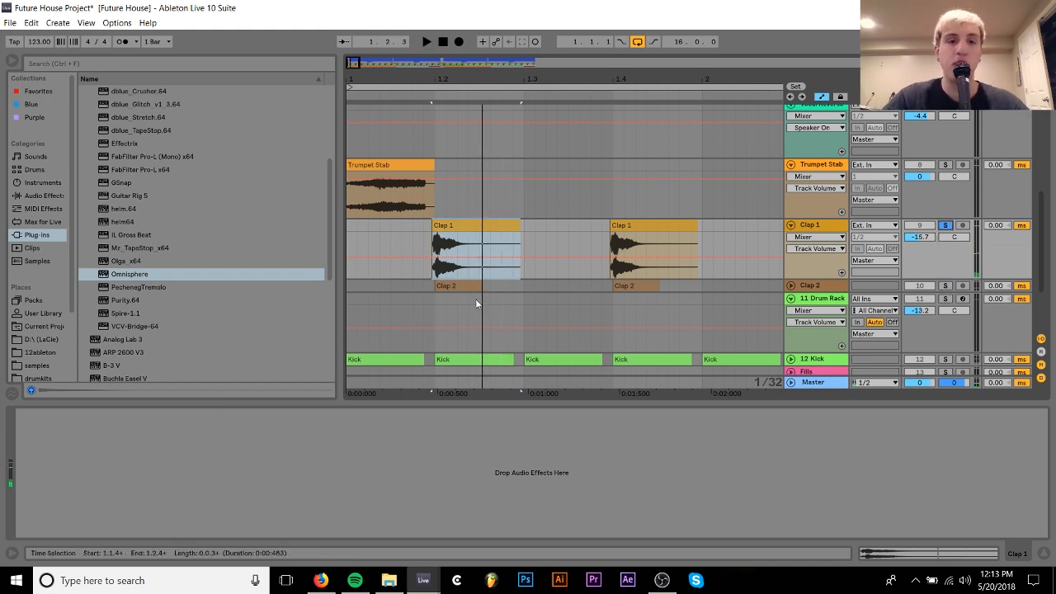
# Solo Clap 2 alone and play its first clip for comparison.
pyautogui.click(944, 286)
pyautogui.press('space')
pyautogui.press('space')
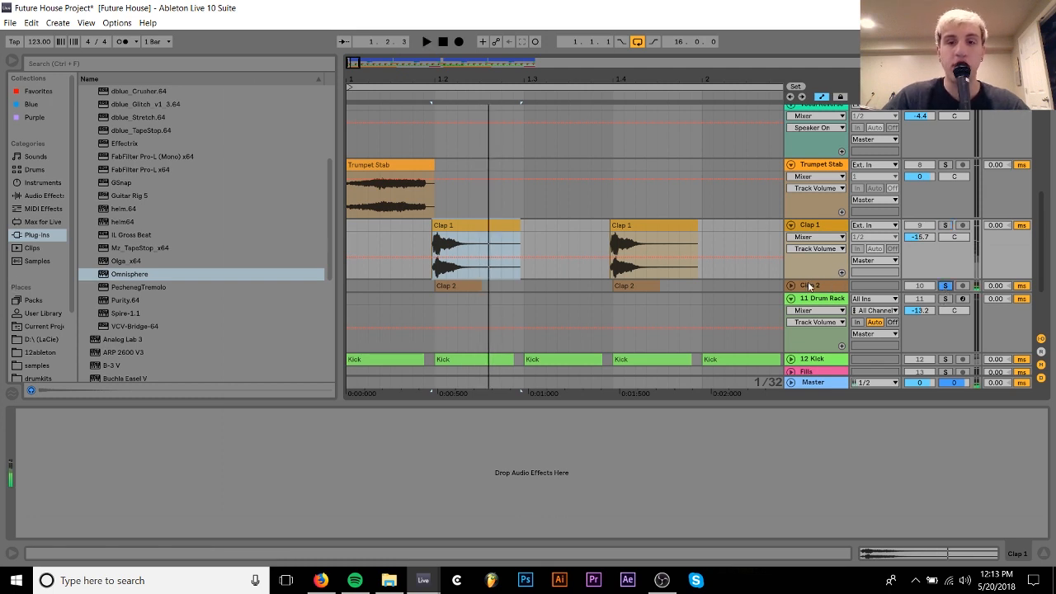
# Unfold the Clap 2 track, set its volume to -11.6 dB, and play the clap again.
pyautogui.click(791, 285)
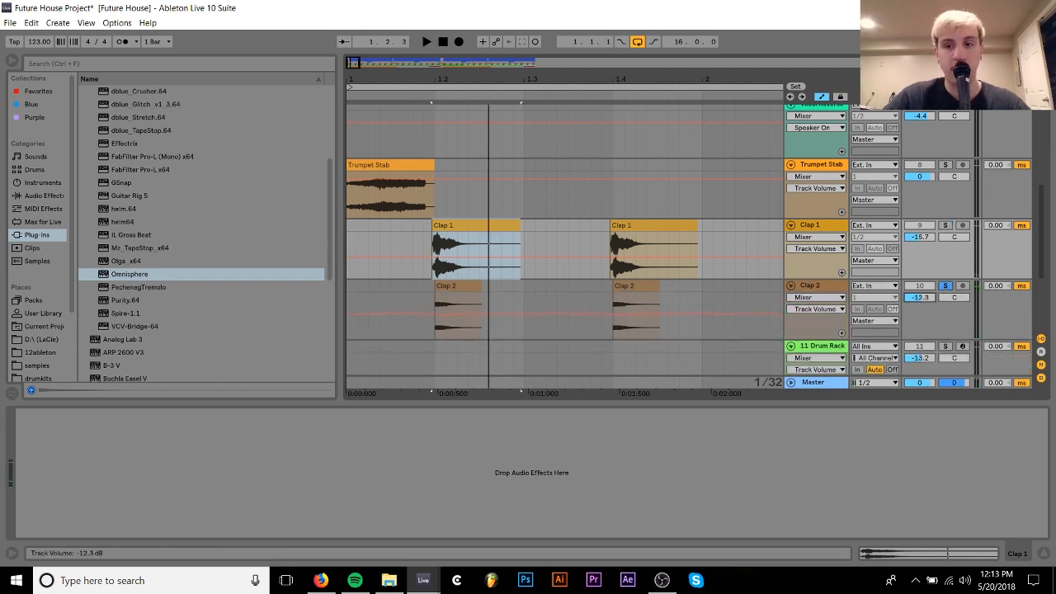
pyautogui.moveTo(917, 302); pyautogui.dragTo(918, 299)
pyautogui.press('space')
pyautogui.press('space')
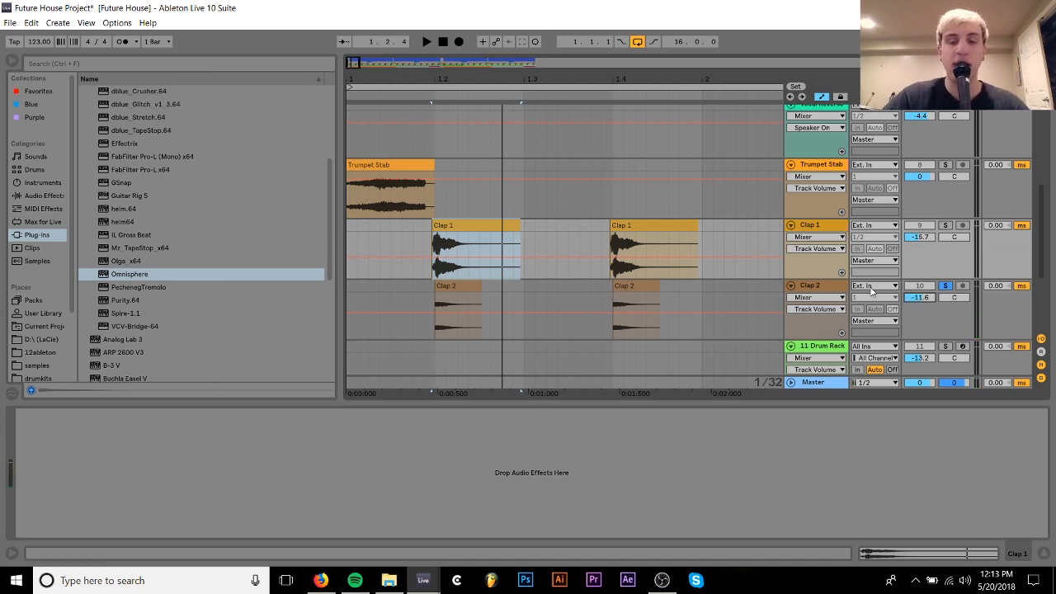
# Select the Clap 2 track and examine up close how the first Clap 1 and Clap 2 clips line up at beat 1.2.
pyautogui.click(841, 288)
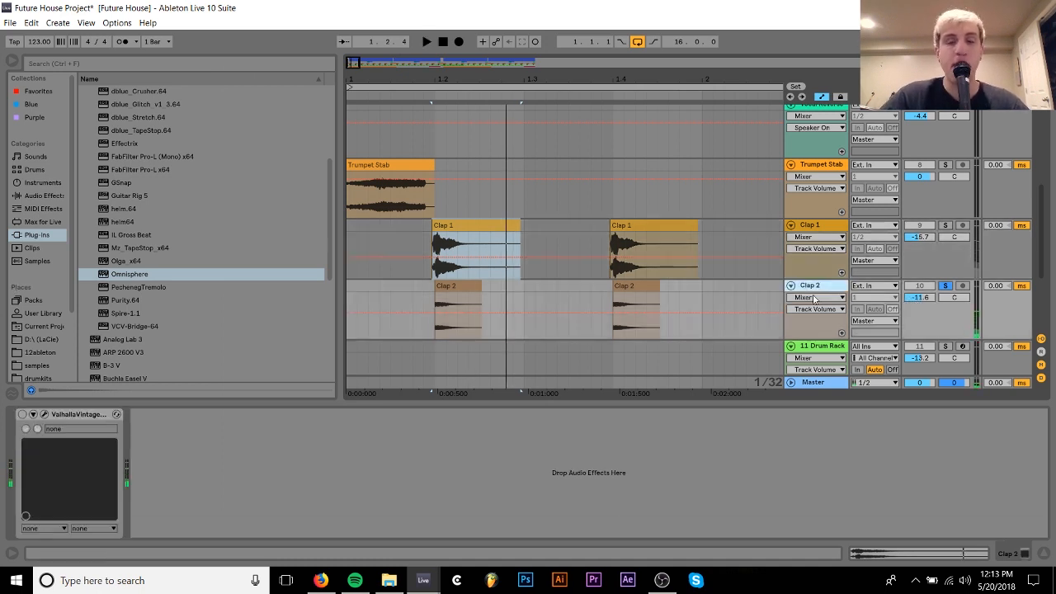
pyautogui.scroll(-2, 700, 278)
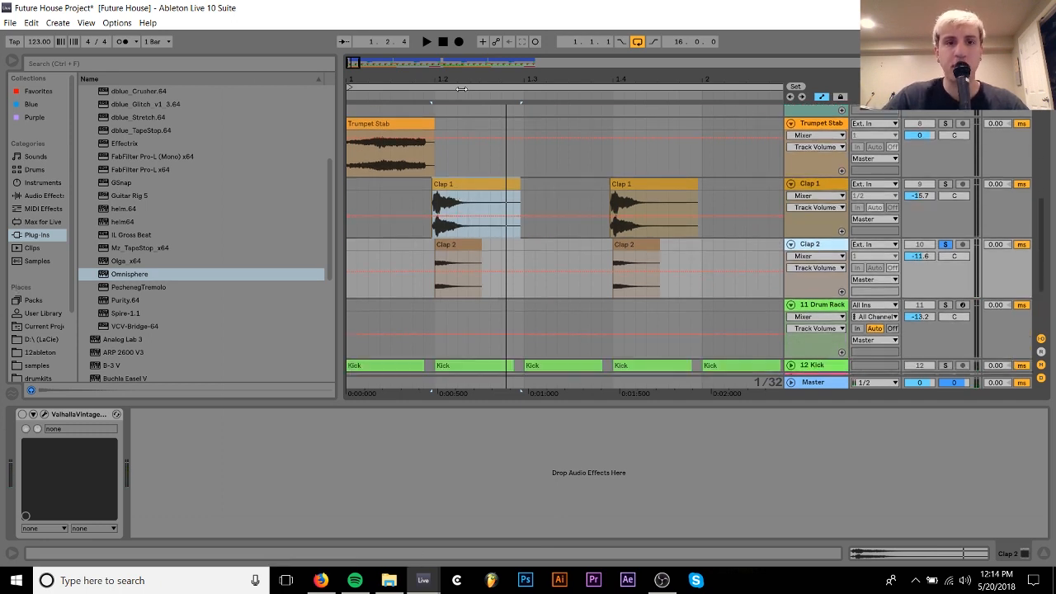
pyautogui.press('z')
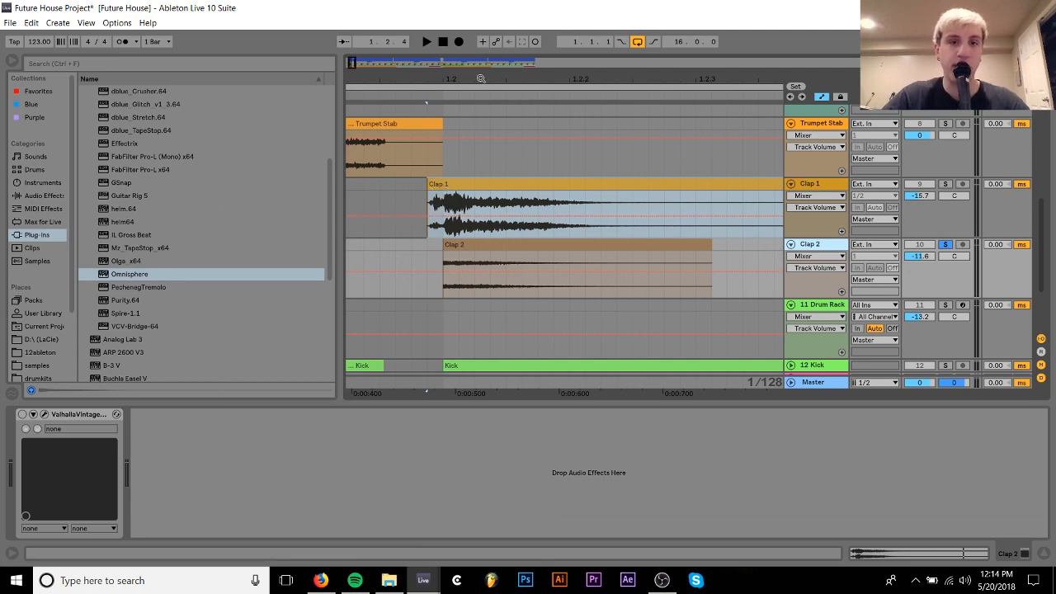
pyautogui.press('x')
# Select the Drum Rack clip that starts at bar 9 and solo the Drum Rack track alone.
pyautogui.moveTo(393, 91); pyautogui.dragTo(409, 27)
pyautogui.scroll(-4, 555, 245)
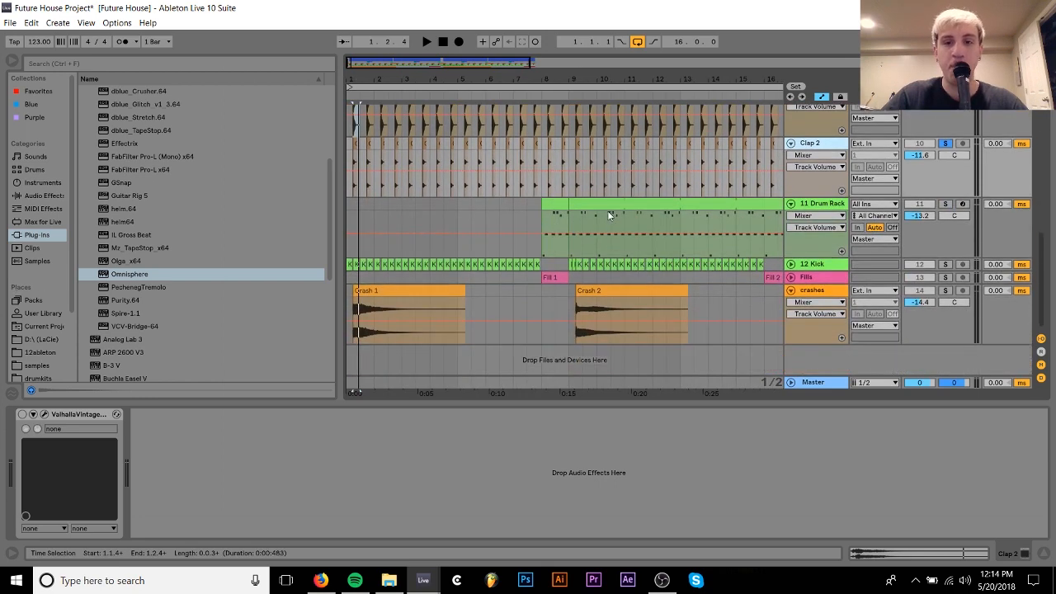
pyautogui.click(611, 204)
pyautogui.click(944, 204)
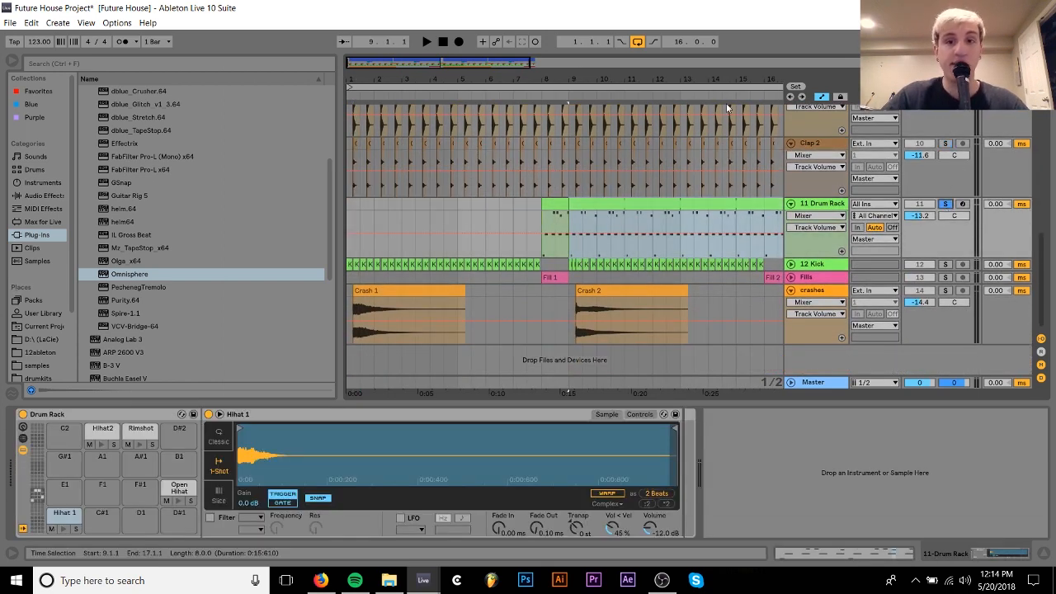
pyautogui.moveTo(689, 79); pyautogui.dragTo(568, 75)
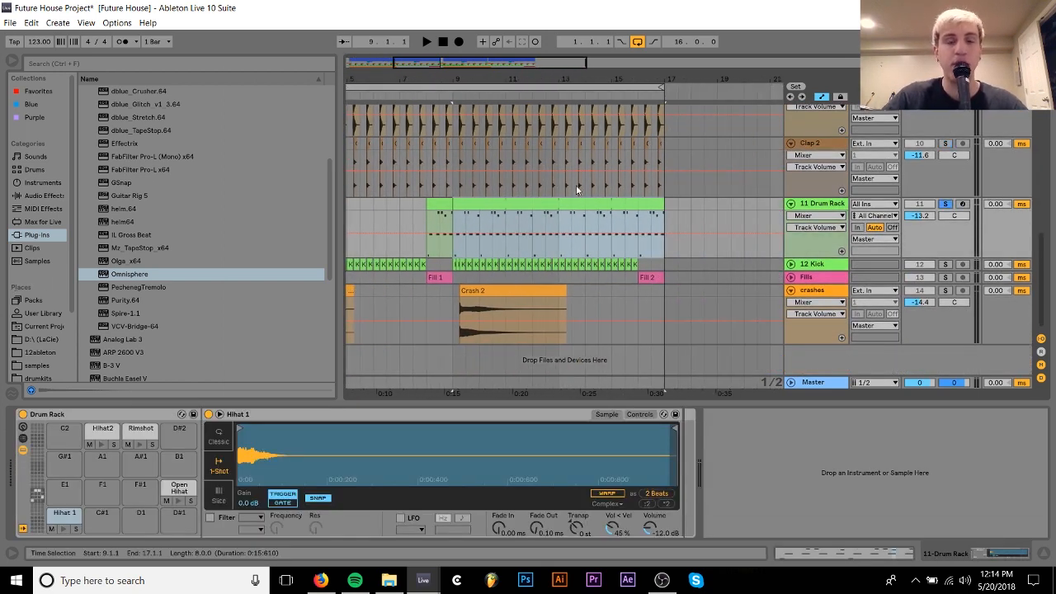
pyautogui.click(537, 203)
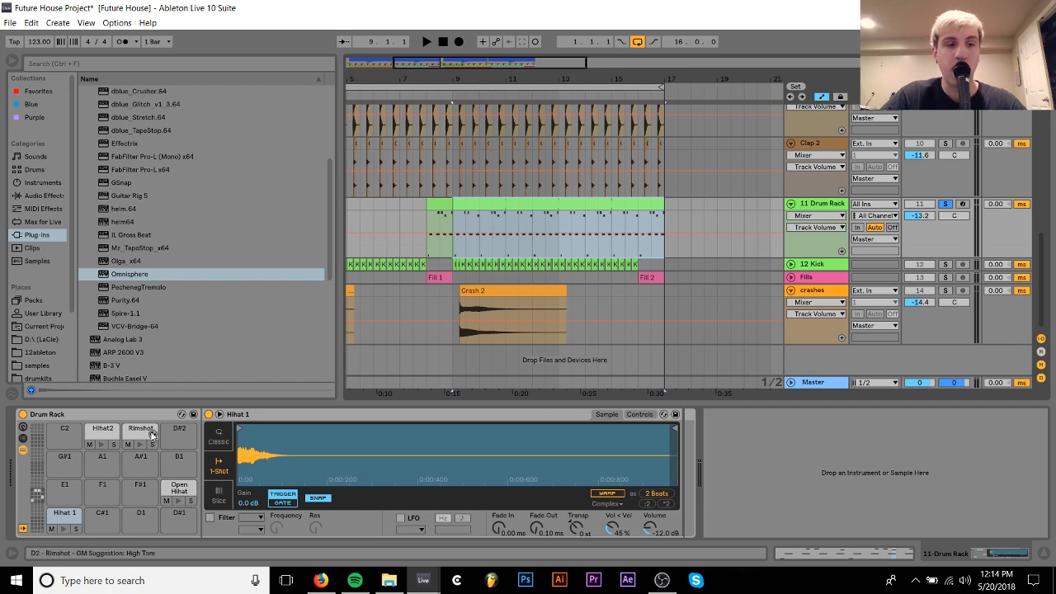
# Preview the Hihat 1, Hihat2 and Rimshot pads of the Drum Rack.
pyautogui.click(64, 529)
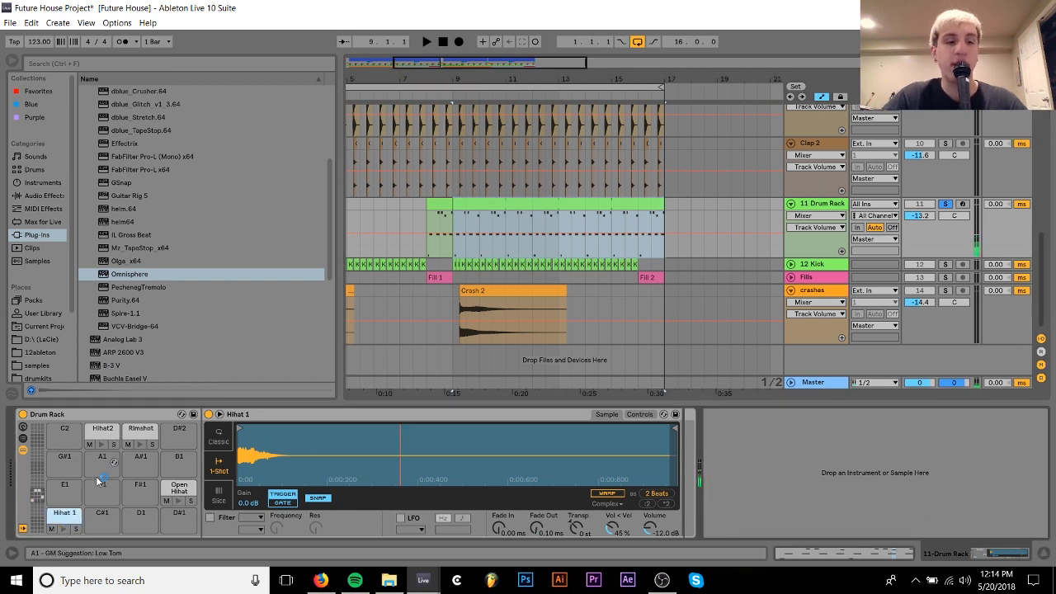
pyautogui.click(101, 445)
pyautogui.click(140, 445)
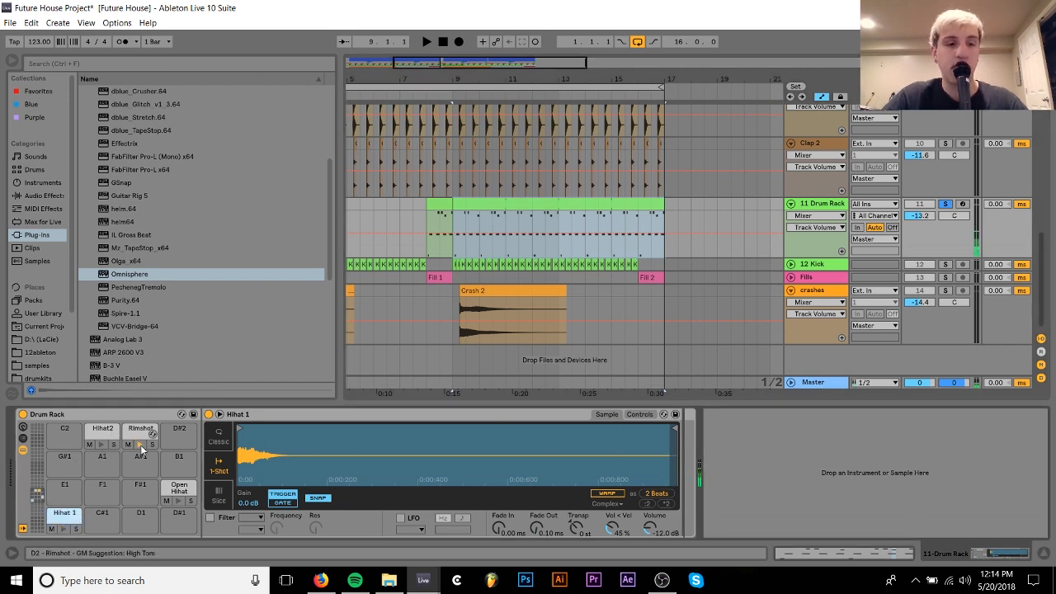
# Preview the Open Hihat pad of the Drum Rack and examine the note pattern of the clip starting at bar 9.
pyautogui.click(179, 502)
pyautogui.doubleClick(482, 207)
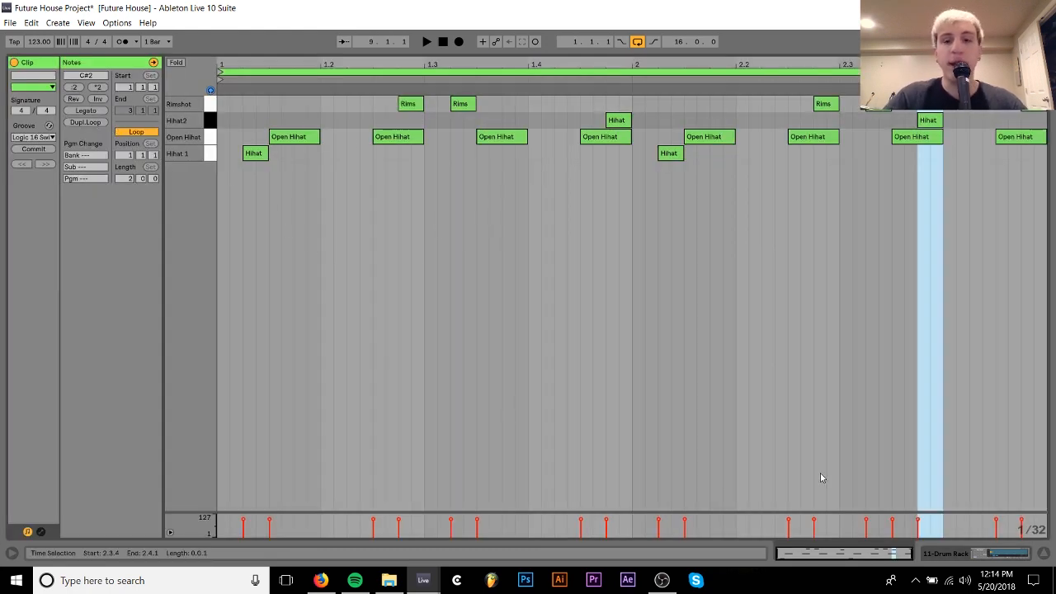
pyautogui.click(1000, 554)
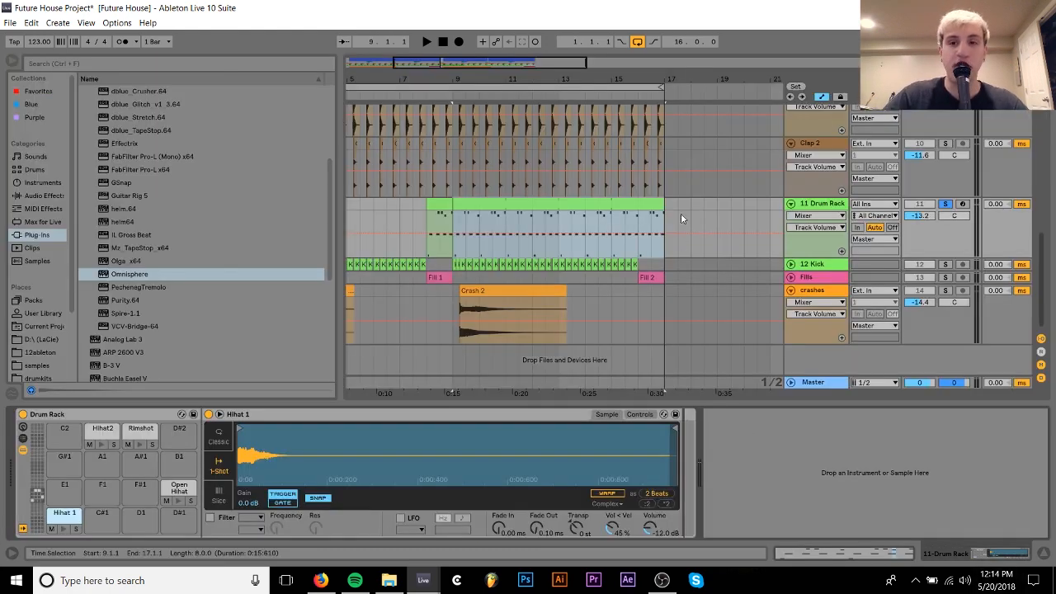
pyautogui.doubleClick(527, 204)
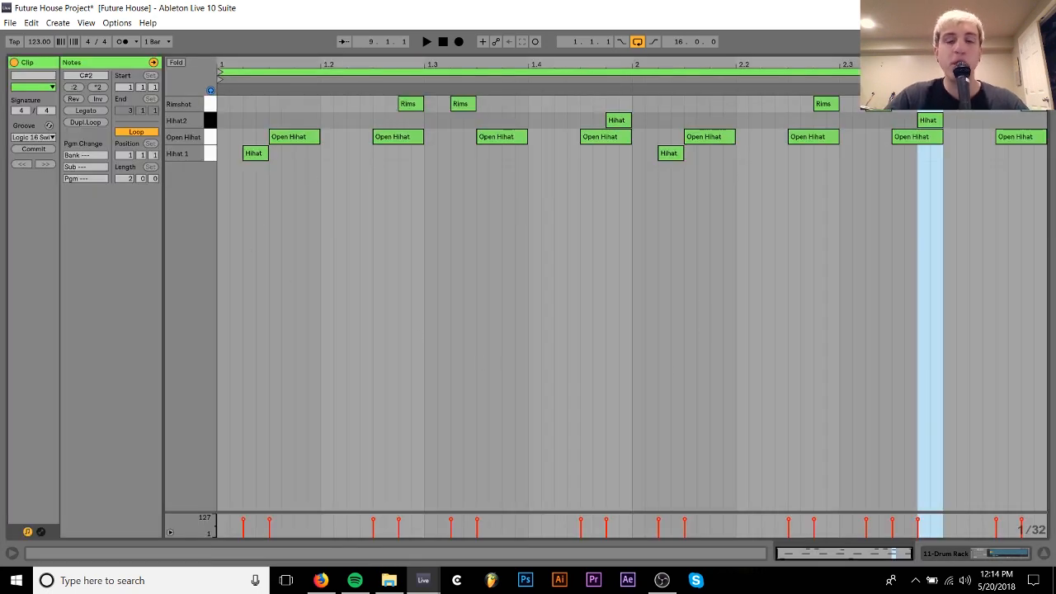
pyautogui.click(992, 555)
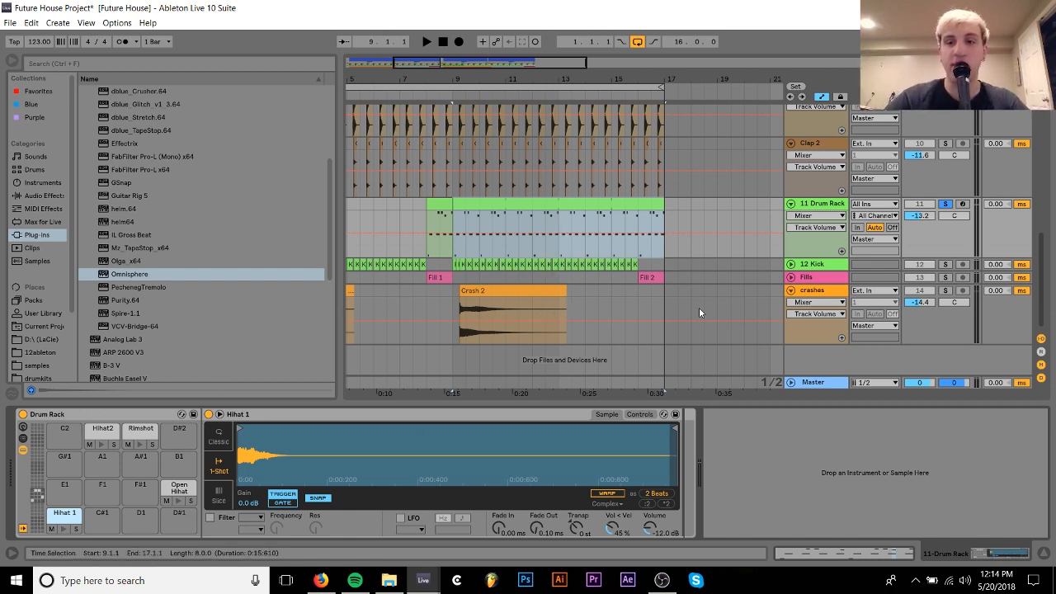
# Unfold the Fills track and audition the Fill 2 clip at bar 16 with the track soloed, ending with solo off.
pyautogui.click(944, 278)
pyautogui.click(789, 277)
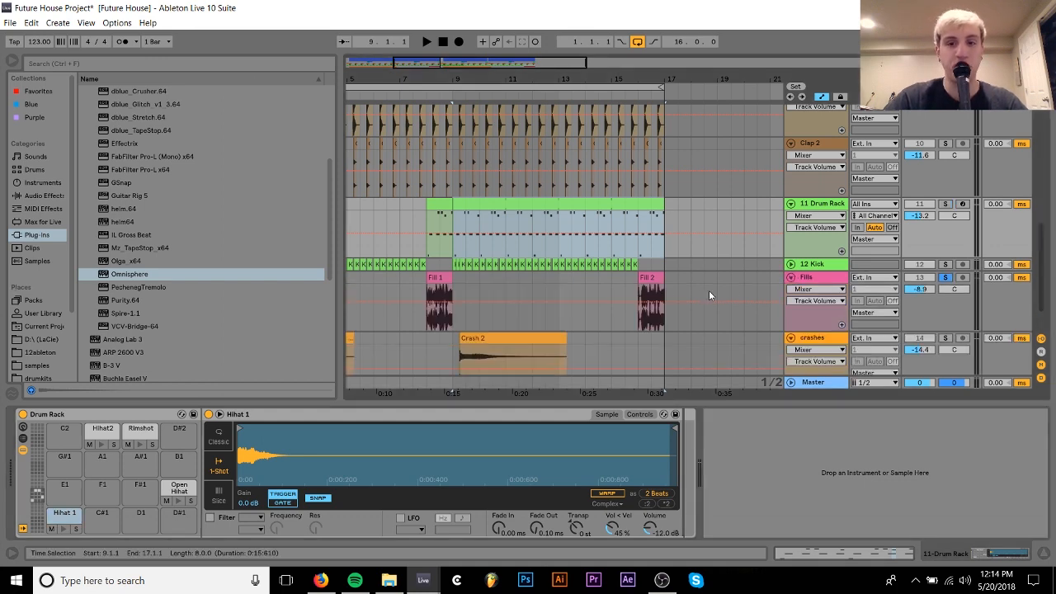
pyautogui.click(645, 278)
pyautogui.press('space')
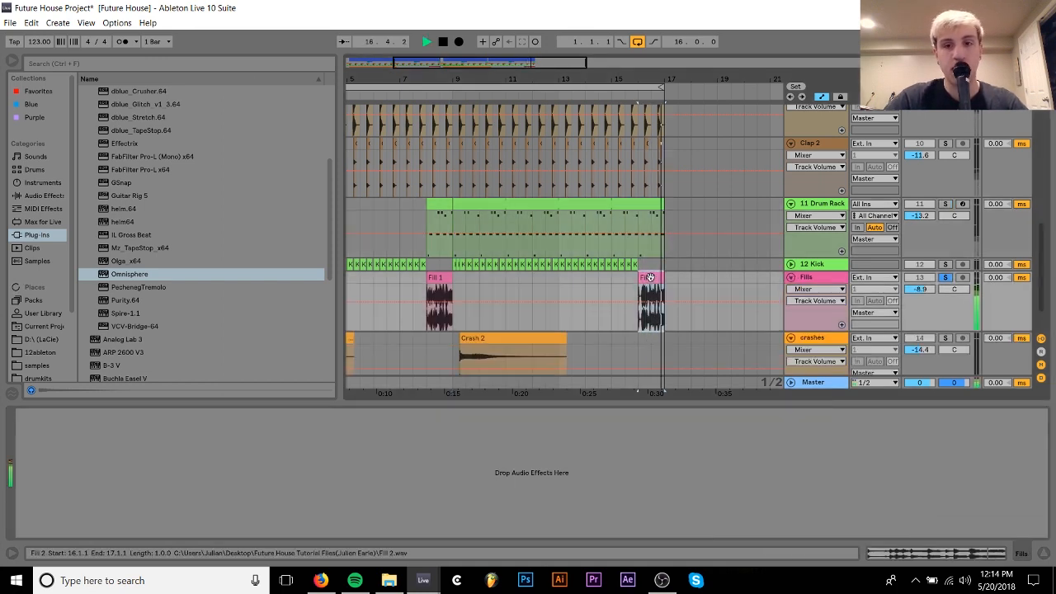
pyautogui.press('space')
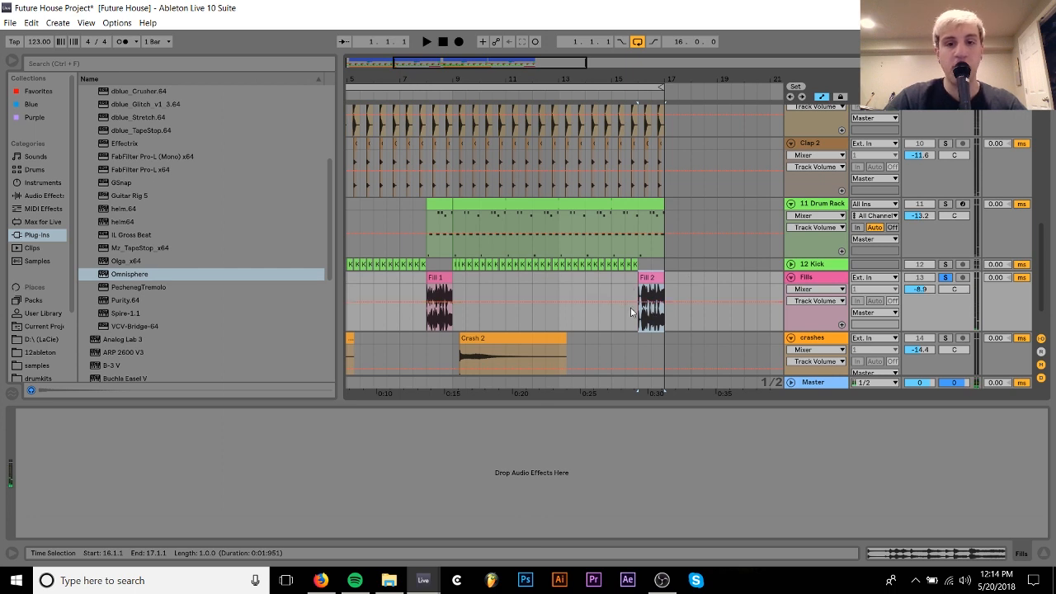
pyautogui.press('space')
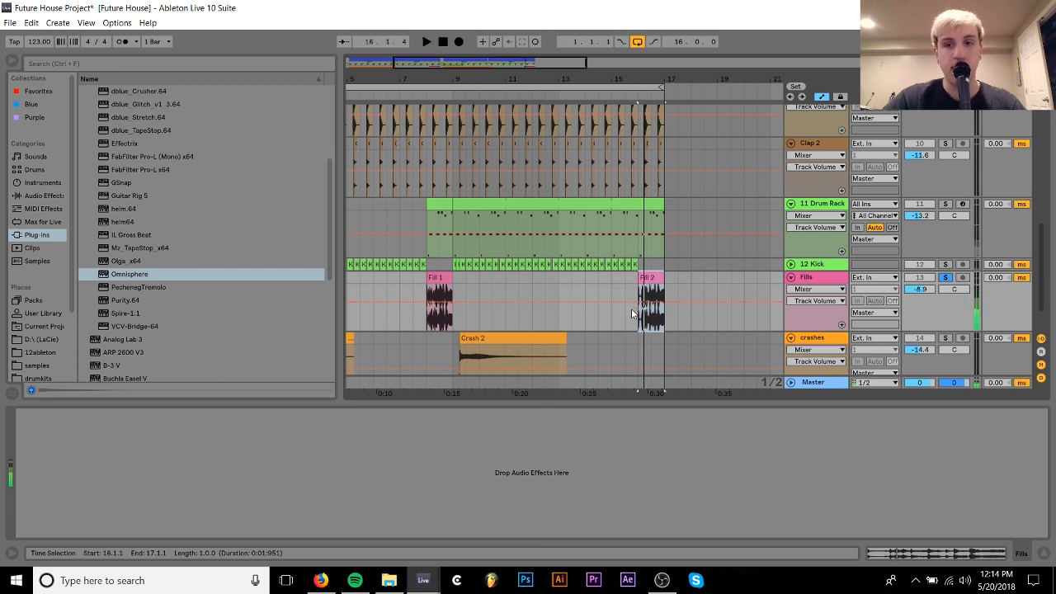
pyautogui.click(945, 278)
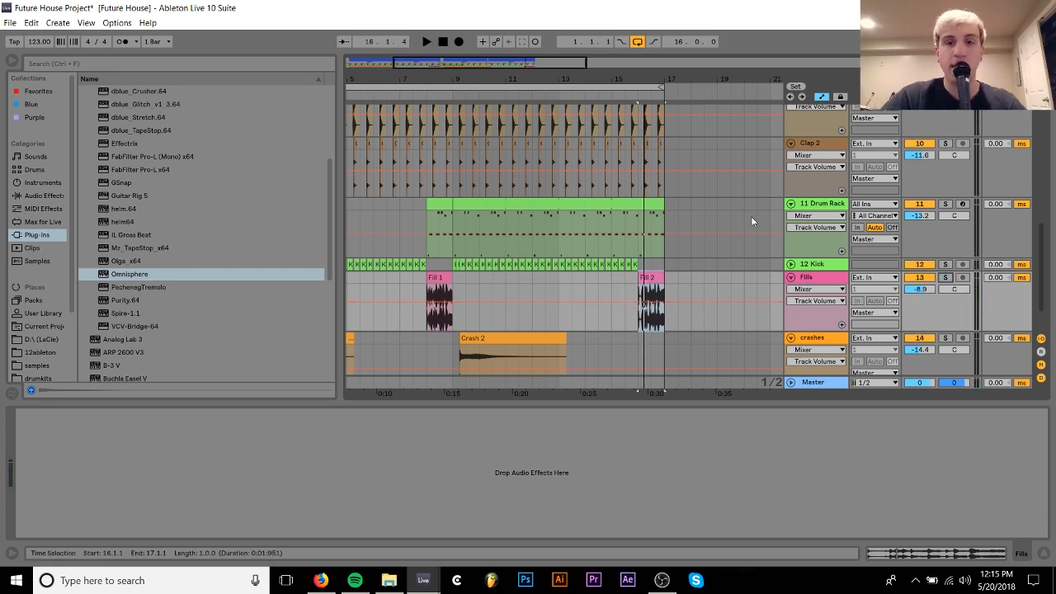
# Fold all the arrangement's tracks at once, from Chords down to crashes.
pyautogui.moveTo(575, 80); pyautogui.dragTo(516, 76)
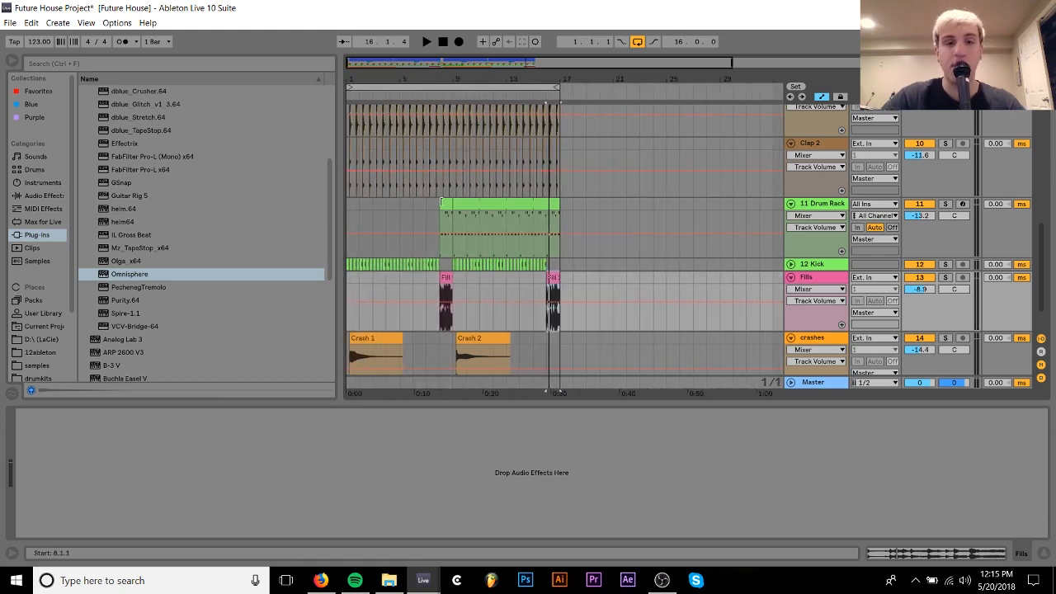
pyautogui.scroll(6, 441, 202)
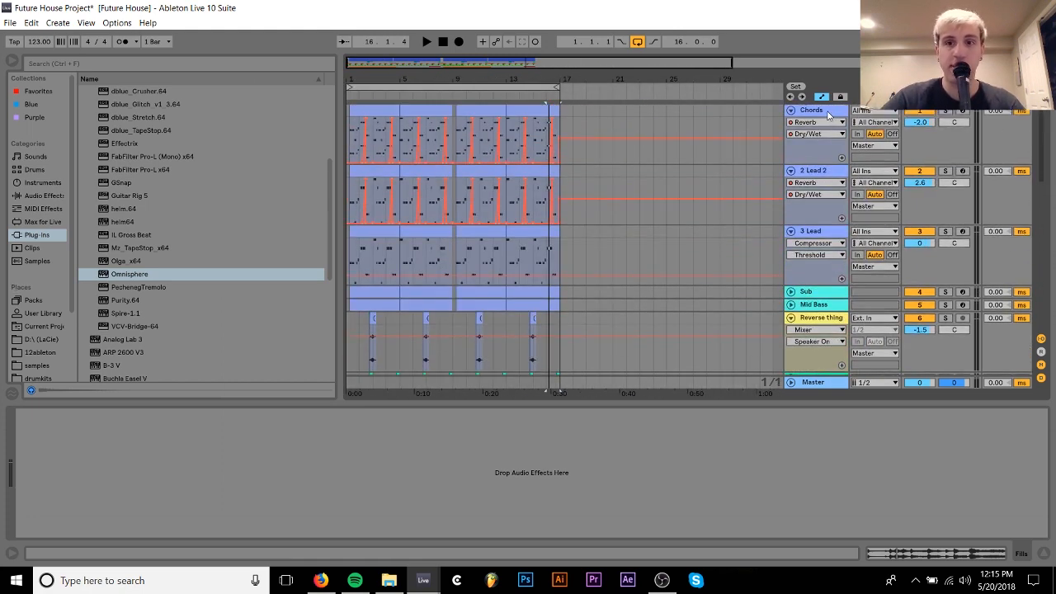
pyautogui.click(828, 114)
pyautogui.hotkey('ctrl', 'a')
pyautogui.click(791, 111)
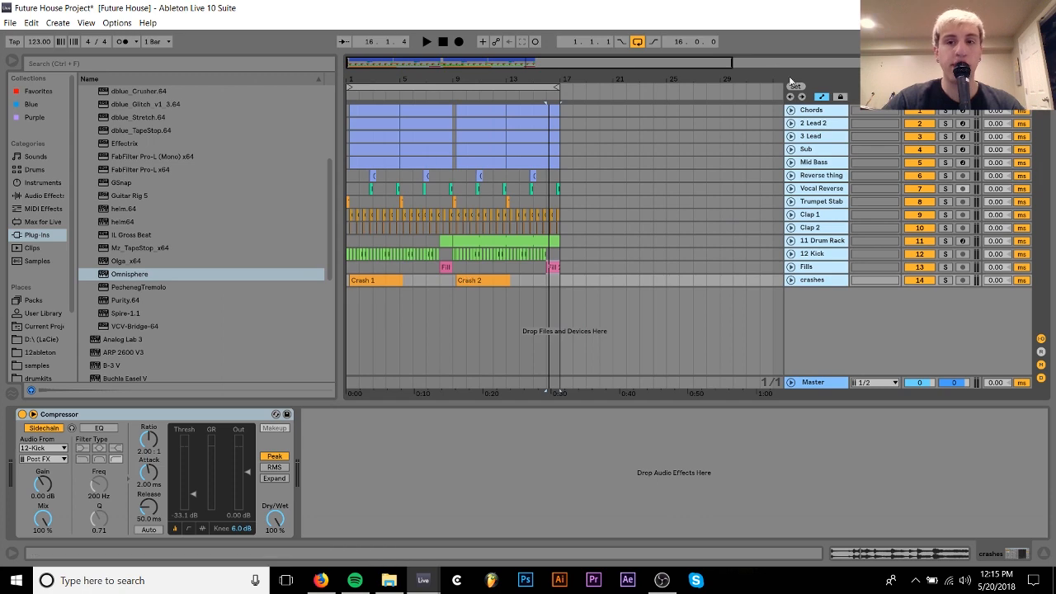
# Highlight the Chords through Mid Bass tracks, followed by bars 1 to 17 of Reverse thing, Vocal Reverse and Trumpet Stab.
pyautogui.click(816, 110)
pyautogui.click(823, 162)
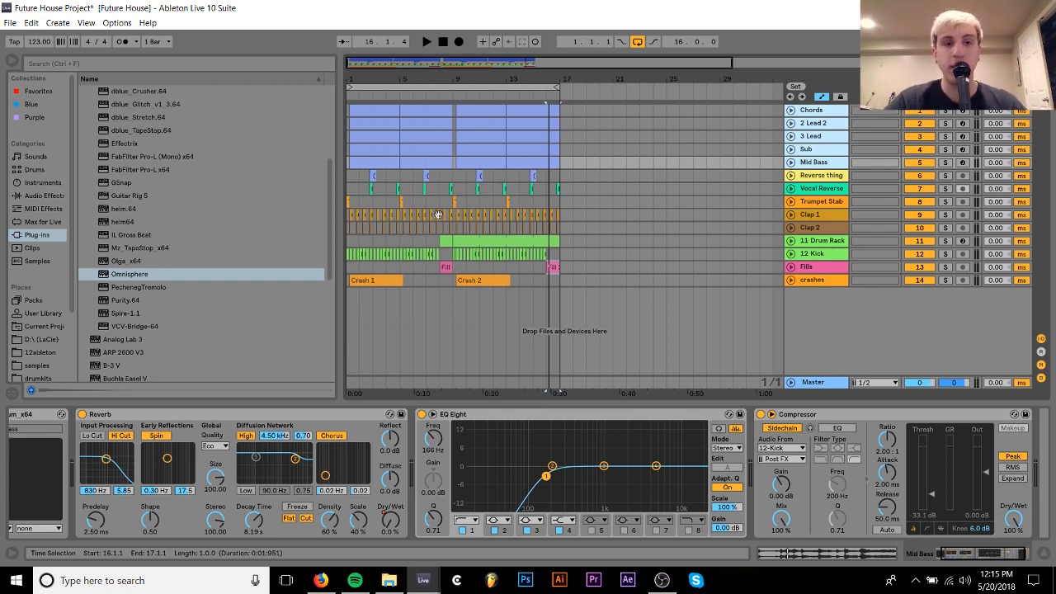
pyautogui.moveTo(351, 176); pyautogui.dragTo(564, 203)
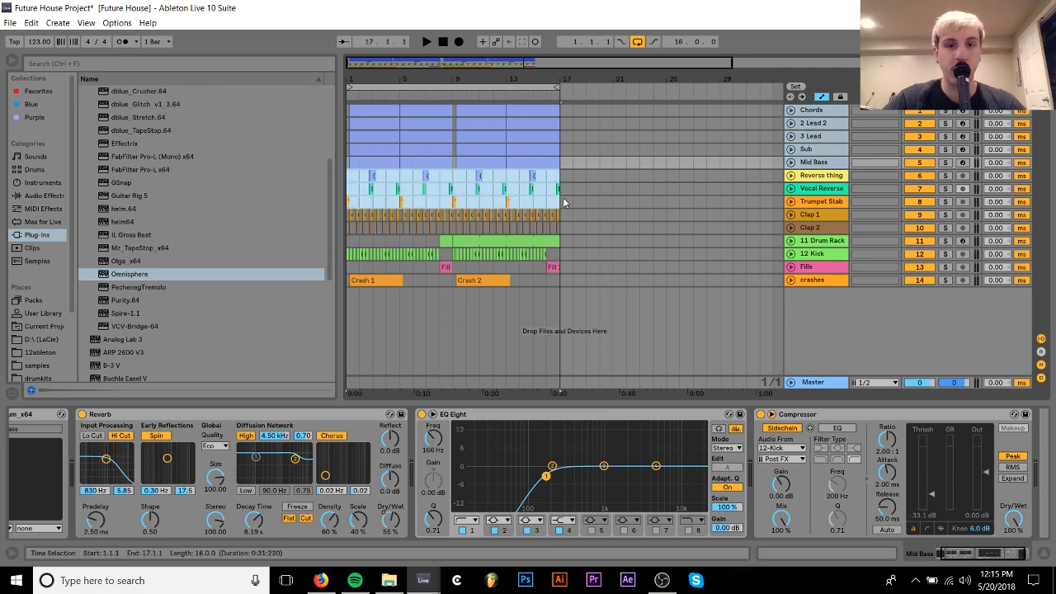